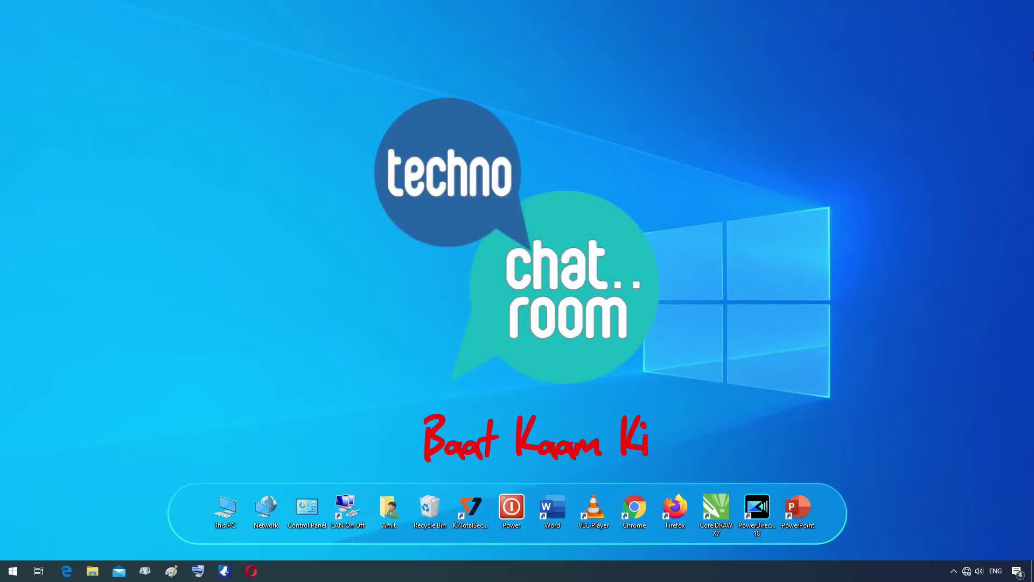
# Browse This PC to Downloads and play 'green screen vfx.mkv' in VLC
pyautogui.doubleClick(224, 506)
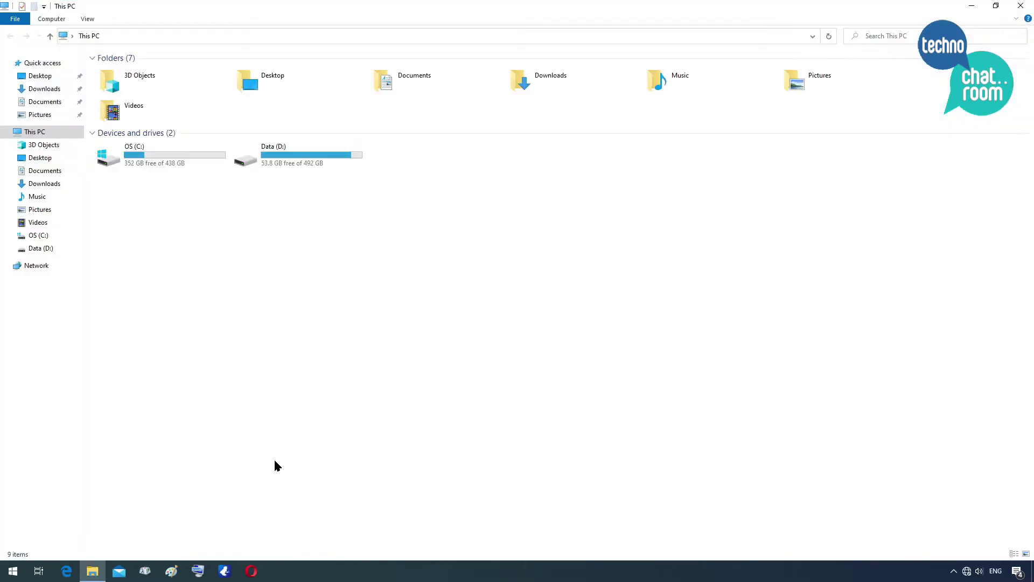
pyautogui.doubleClick(169, 92)
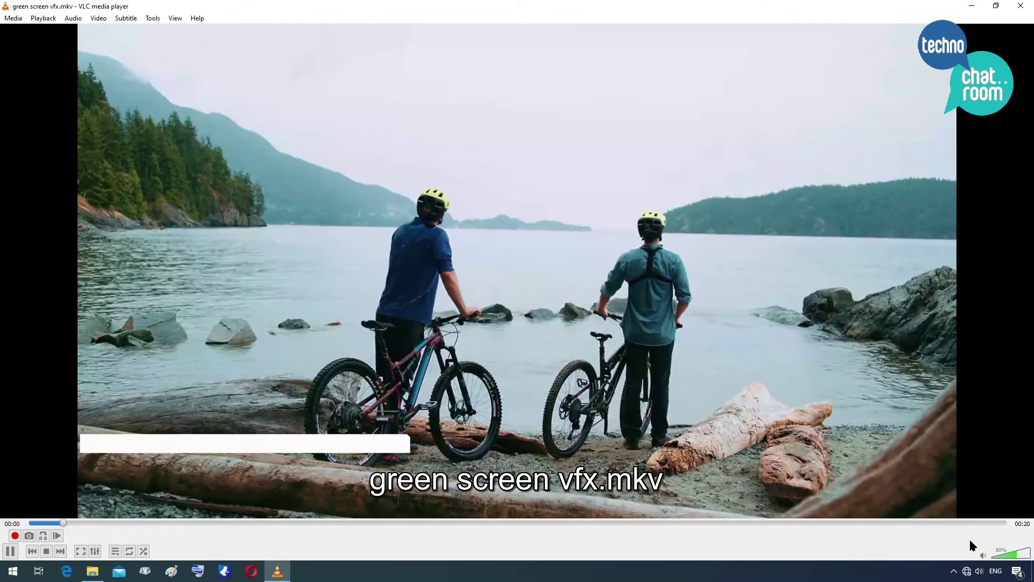
# Watch the green screen clip fullscreen in VLC, then launch PowerPoint
pyautogui.doubleClick(810, 311)
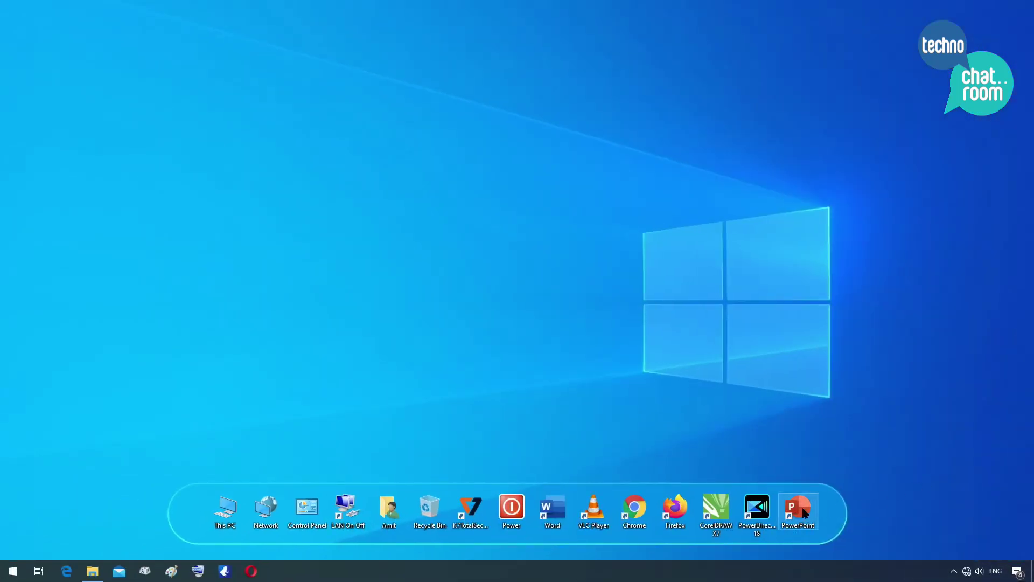
pyautogui.click(806, 513)
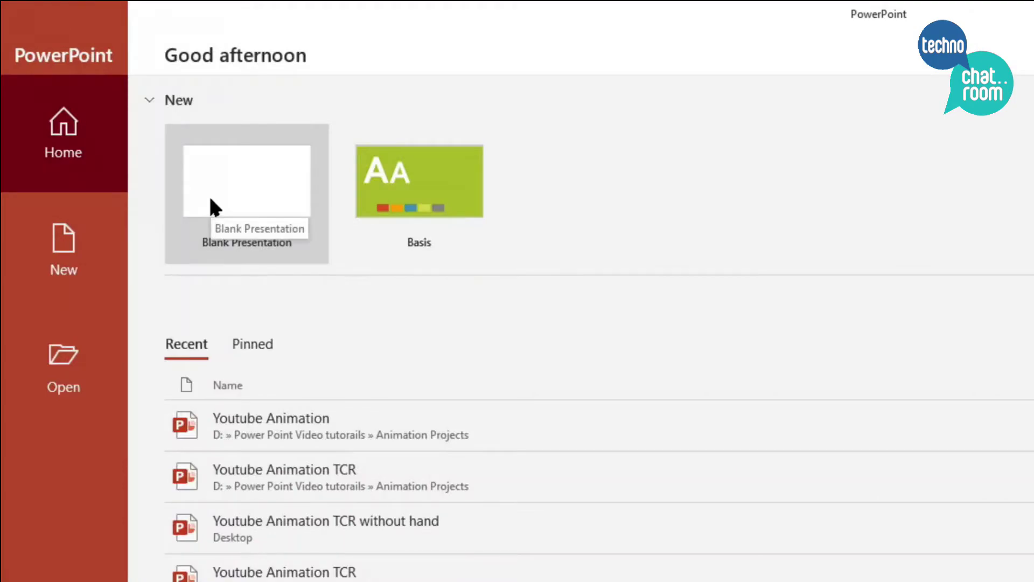
# Create a blank presentation and delete its title and subtitle placeholders
pyautogui.click(211, 200)
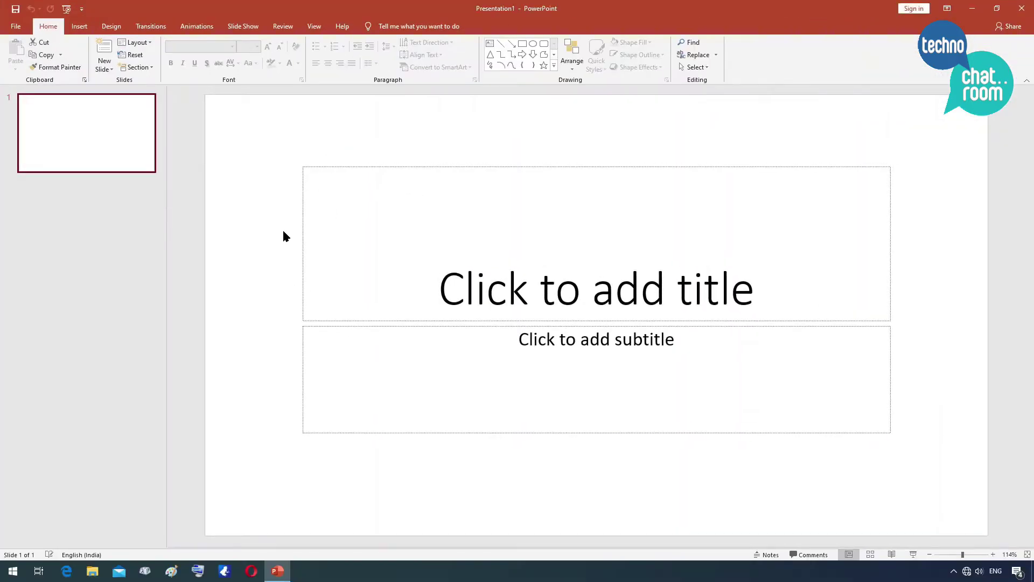
pyautogui.click(409, 168)
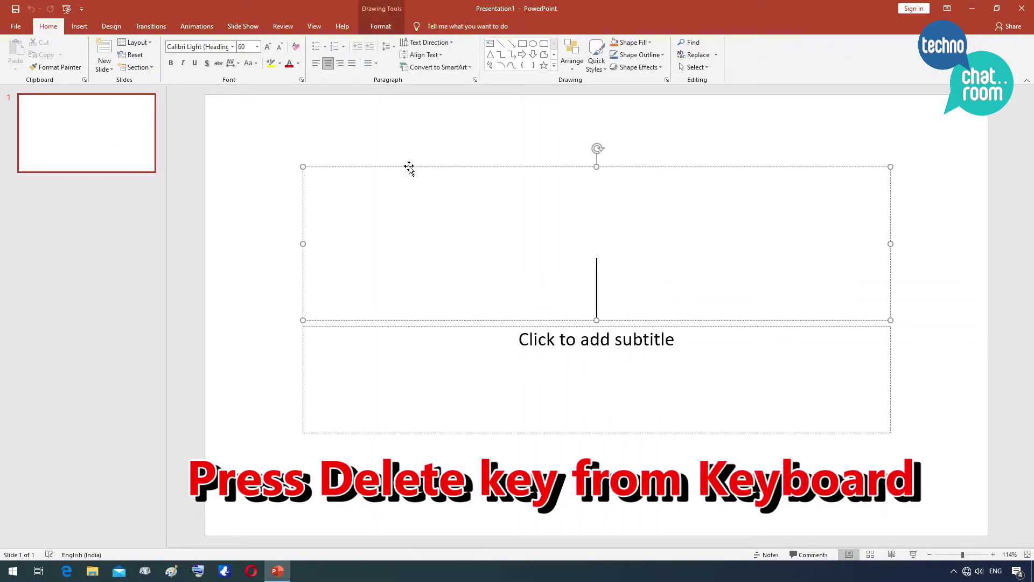
pyautogui.click(455, 326)
pyautogui.press('Delete')
pyautogui.click(441, 167)
pyautogui.press('Delete')
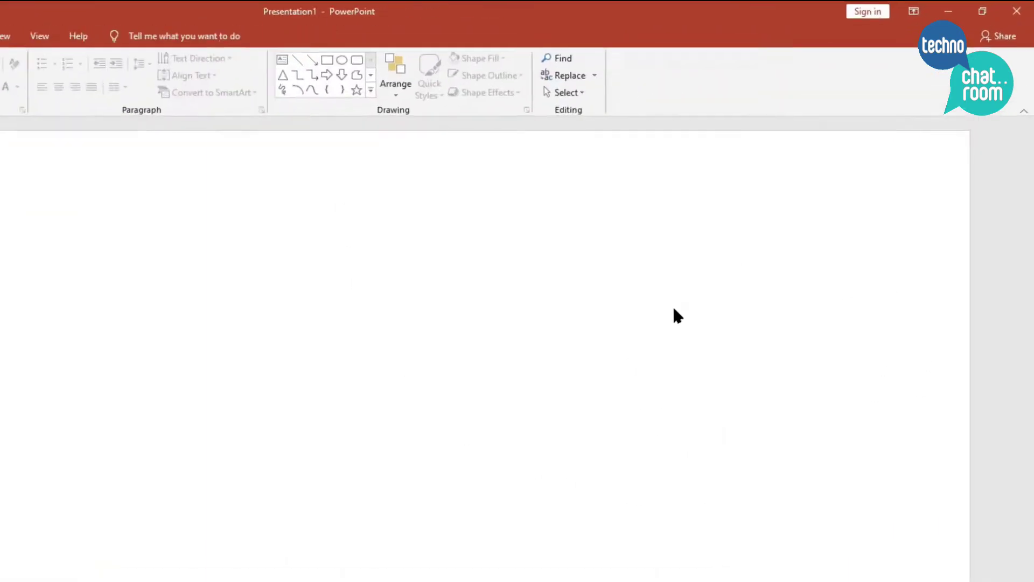
pyautogui.rightClick(774, 224)
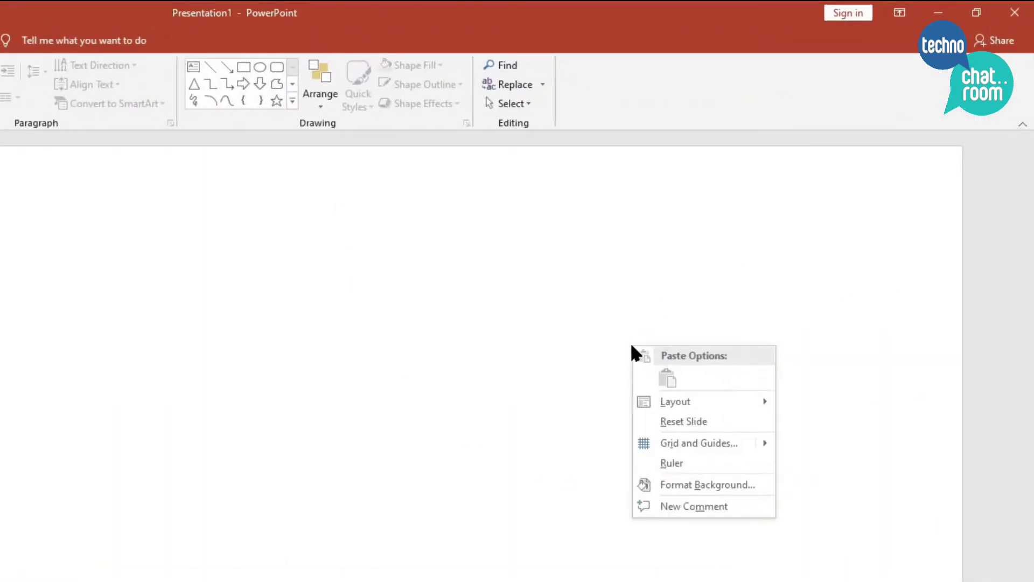
# Set the slide background to a solid green fill in Format Background
pyautogui.click(697, 485)
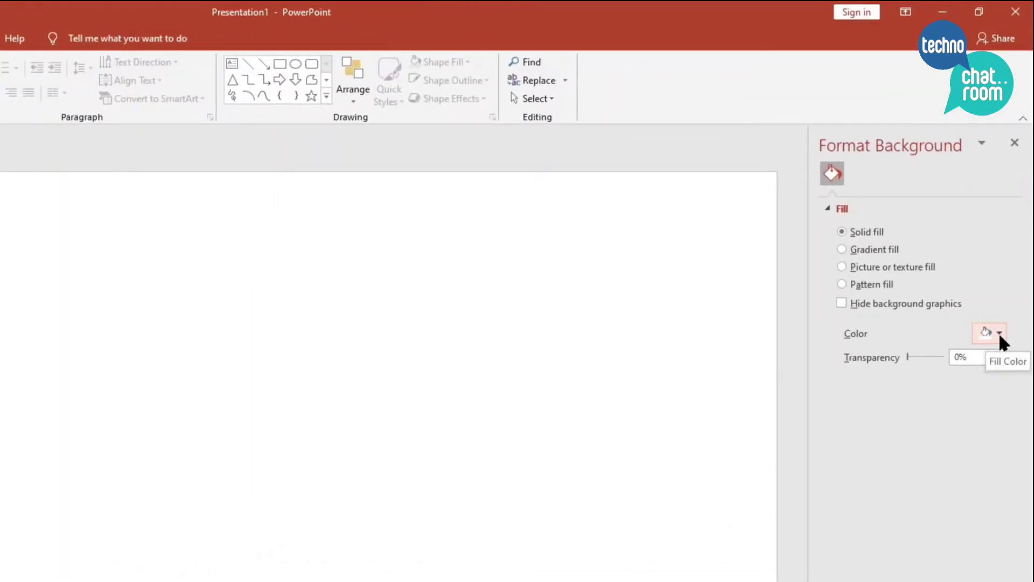
pyautogui.click(999, 332)
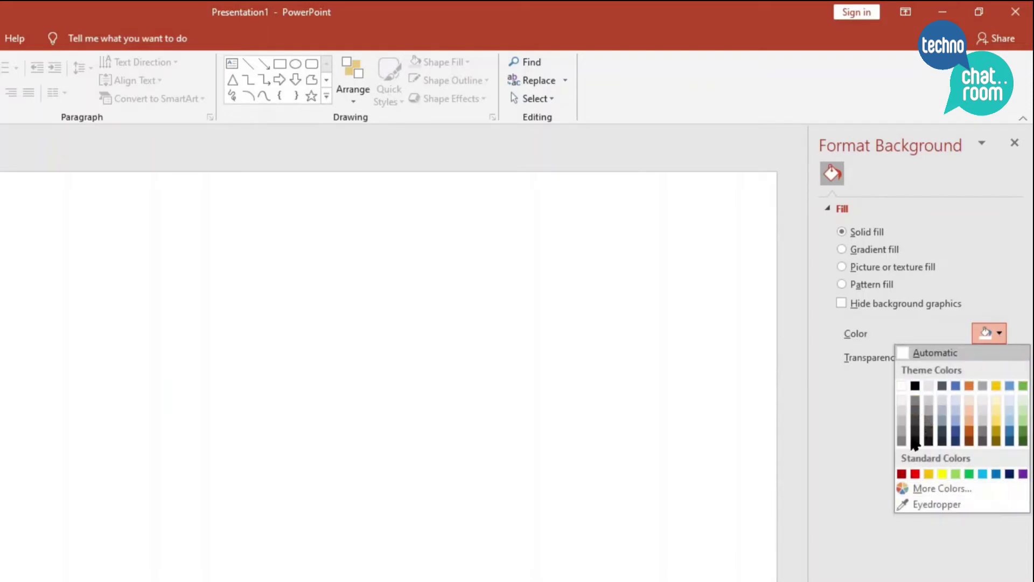
pyautogui.click(1023, 386)
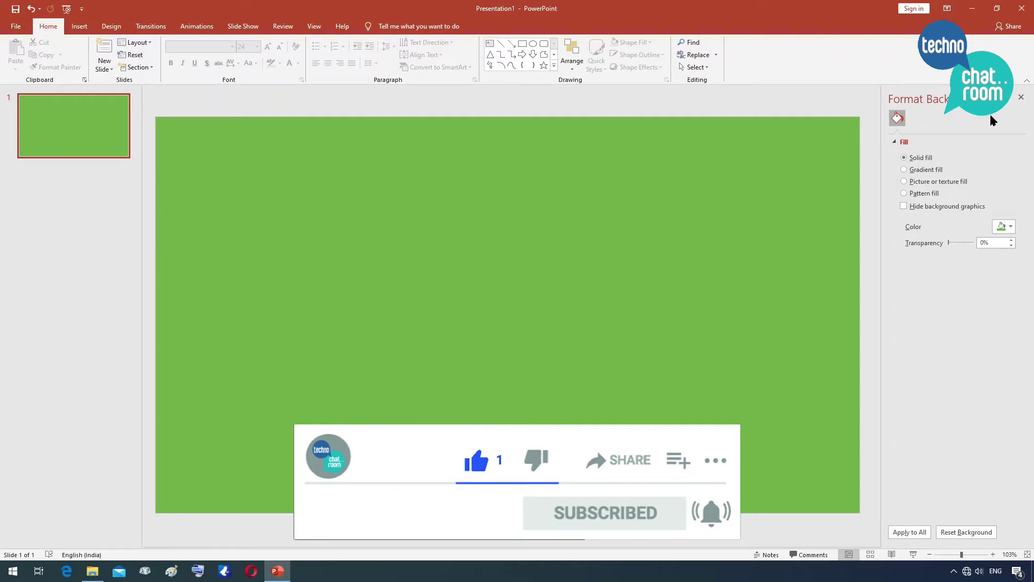
pyautogui.click(1021, 97)
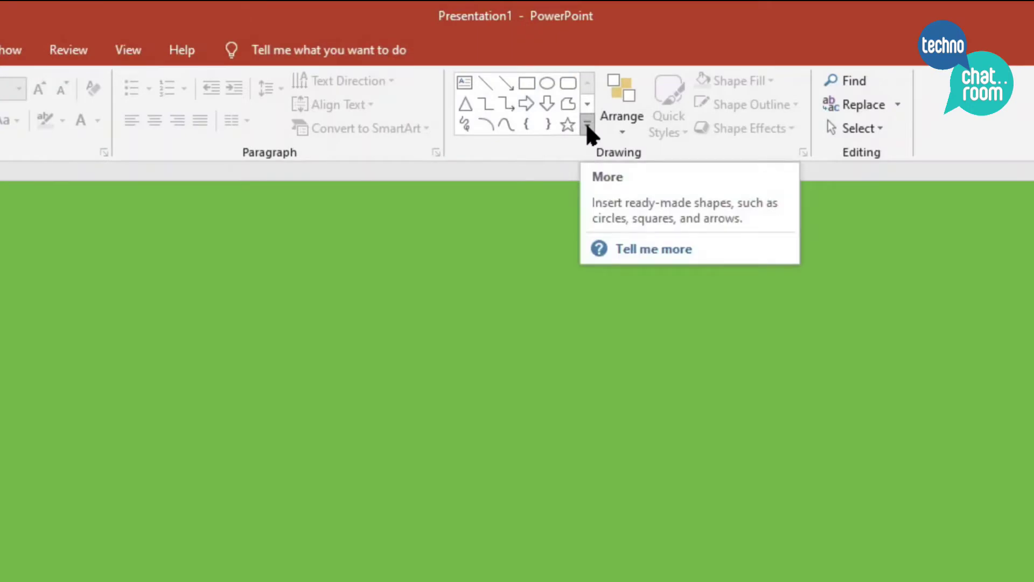
pyautogui.click(587, 124)
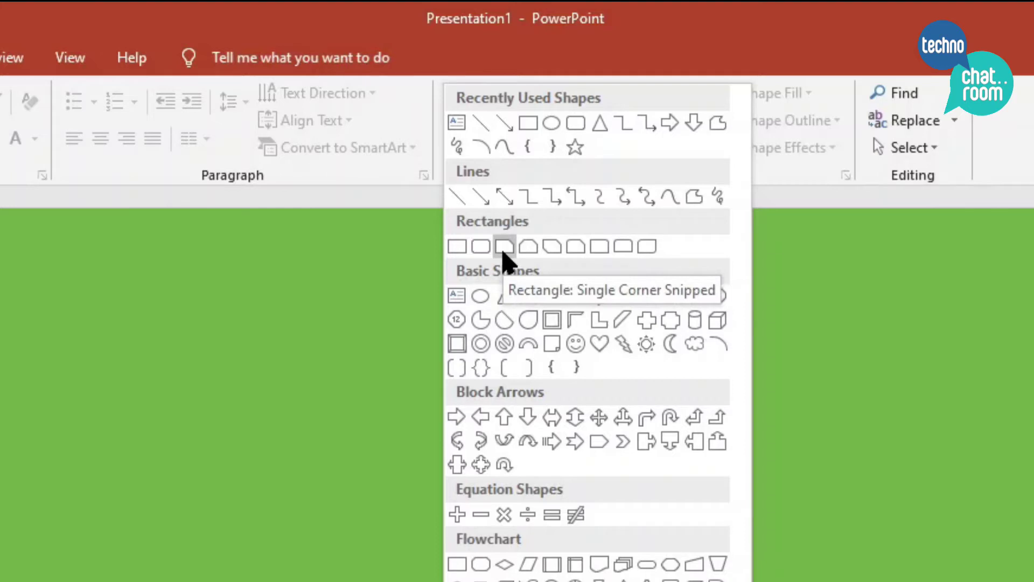
# Draw a long blue single-corner-snipped bar across the slide and stack a duplicate below it
pyautogui.click(504, 249)
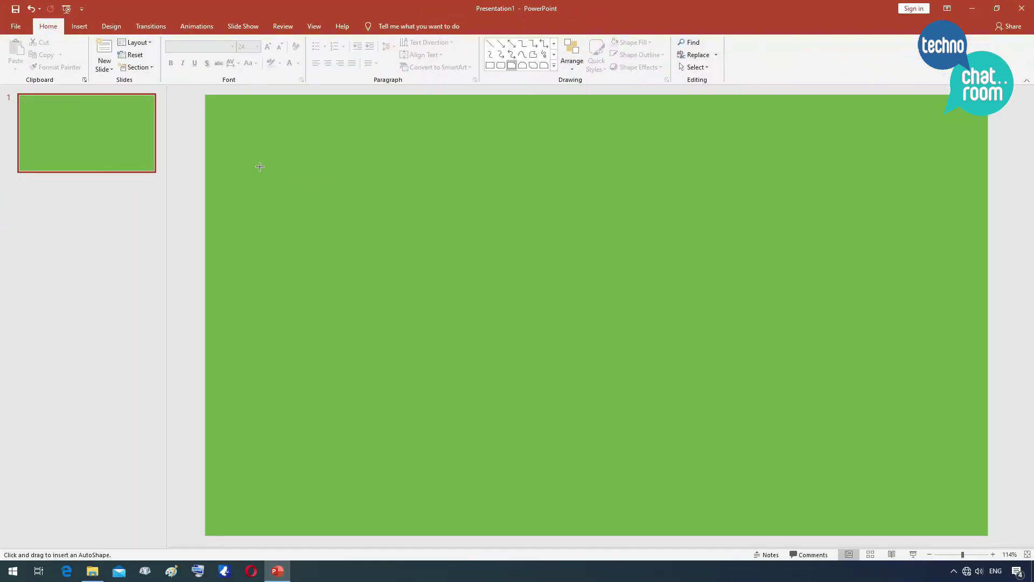
pyautogui.moveTo(260, 167)
pyautogui.mouseDown()
pyautogui.moveTo(312, 185)
pyautogui.moveTo(534, 203)
pyautogui.moveTo(822, 206)
pyautogui.moveTo(845, 190)
pyautogui.mouseUp()
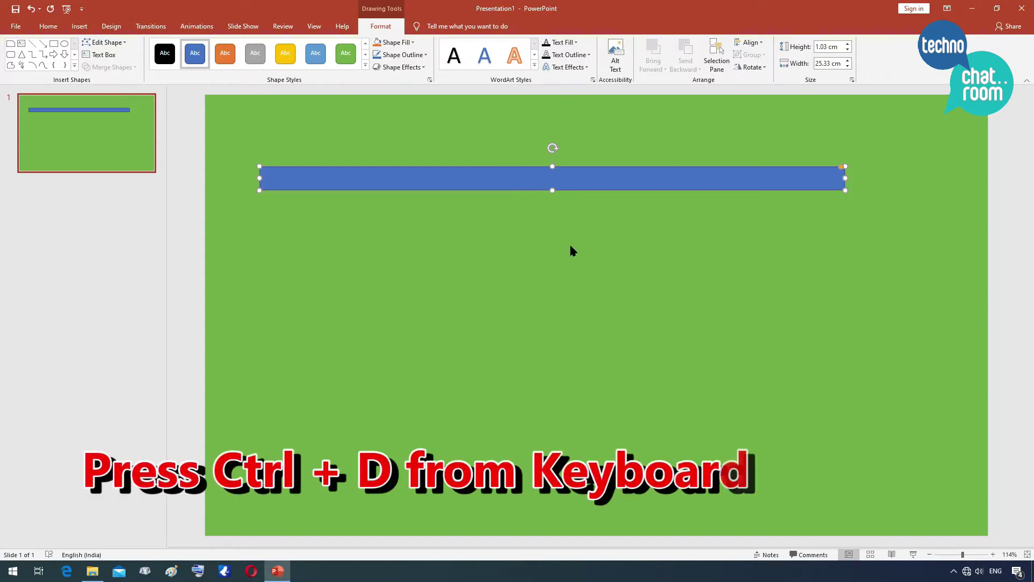
pyautogui.hotkey('ctrl', 'd')
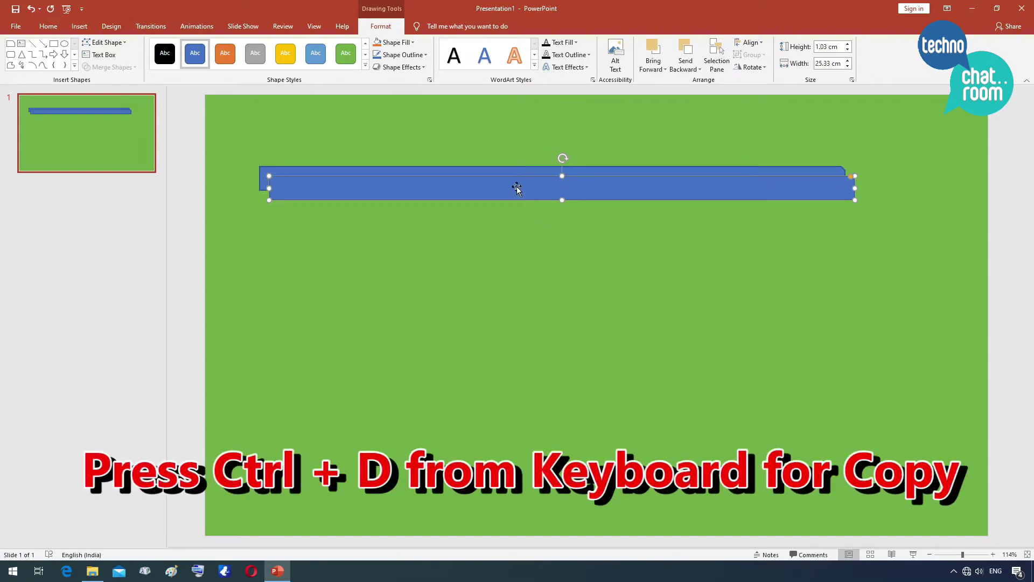
pyautogui.moveTo(516, 186); pyautogui.dragTo(511, 207)
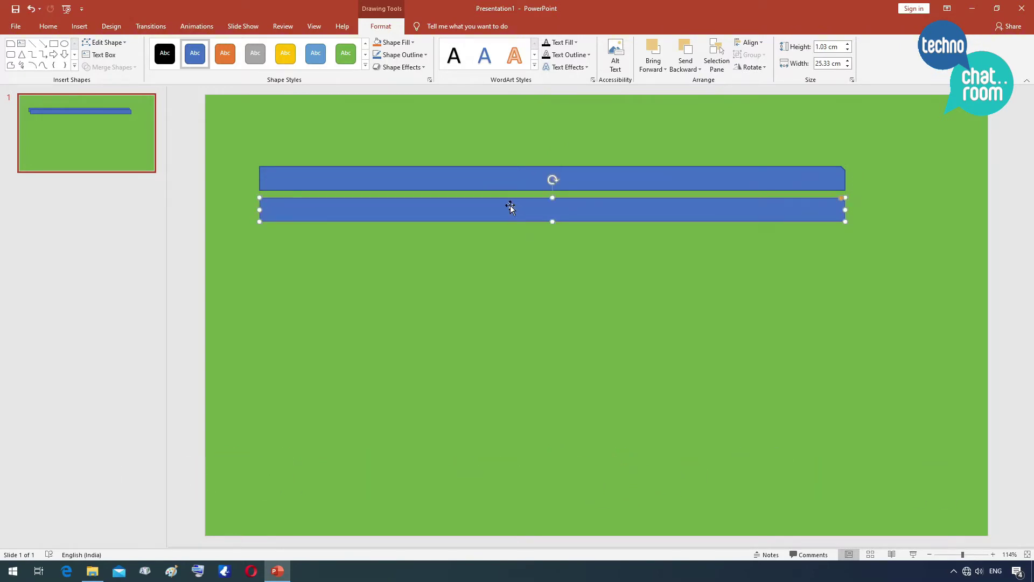
pyautogui.click(483, 181)
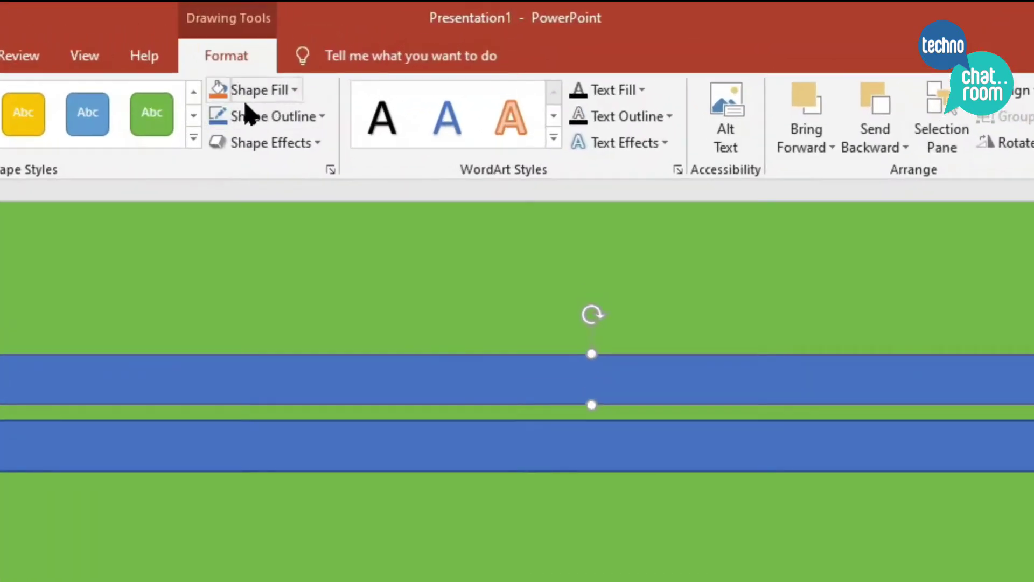
# Fill the upper bar white and remove its outline
pyautogui.click(294, 92)
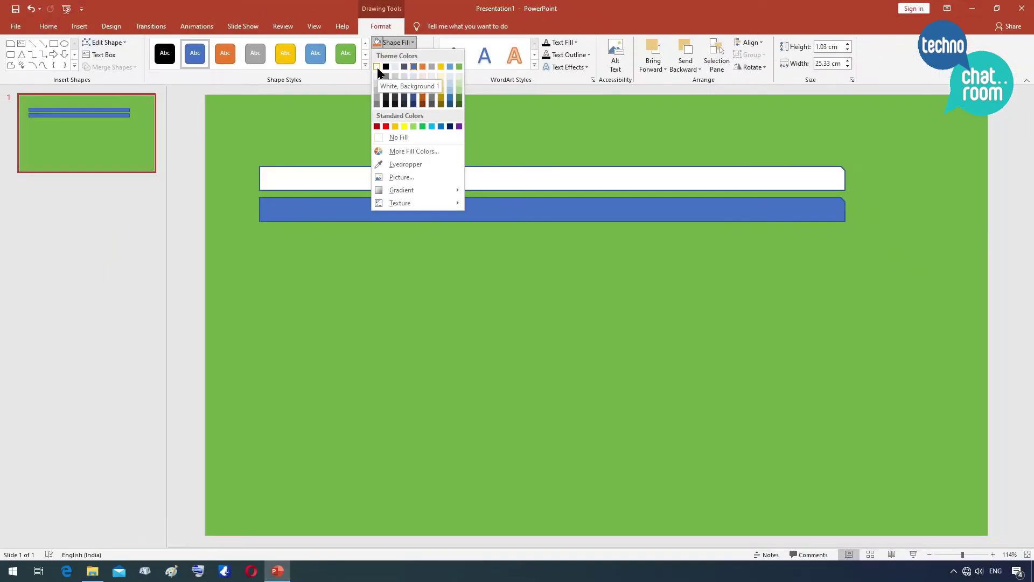
pyautogui.click(377, 68)
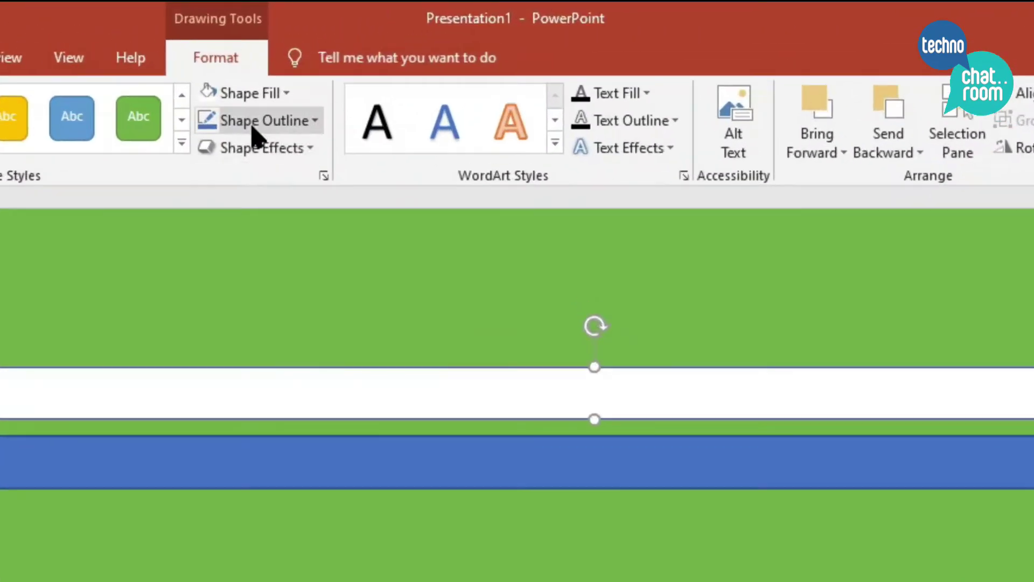
pyautogui.click(318, 129)
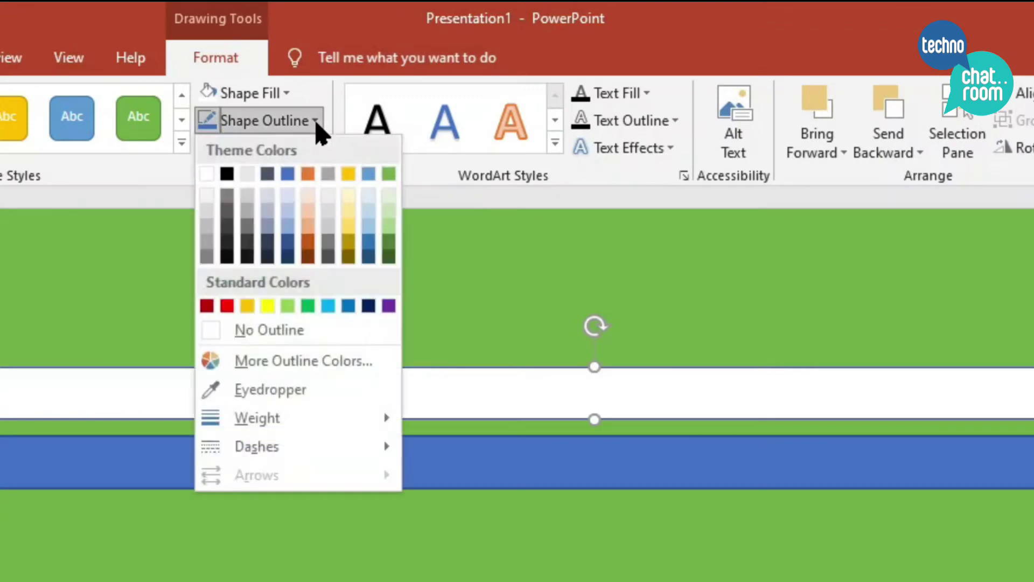
pyautogui.click(286, 330)
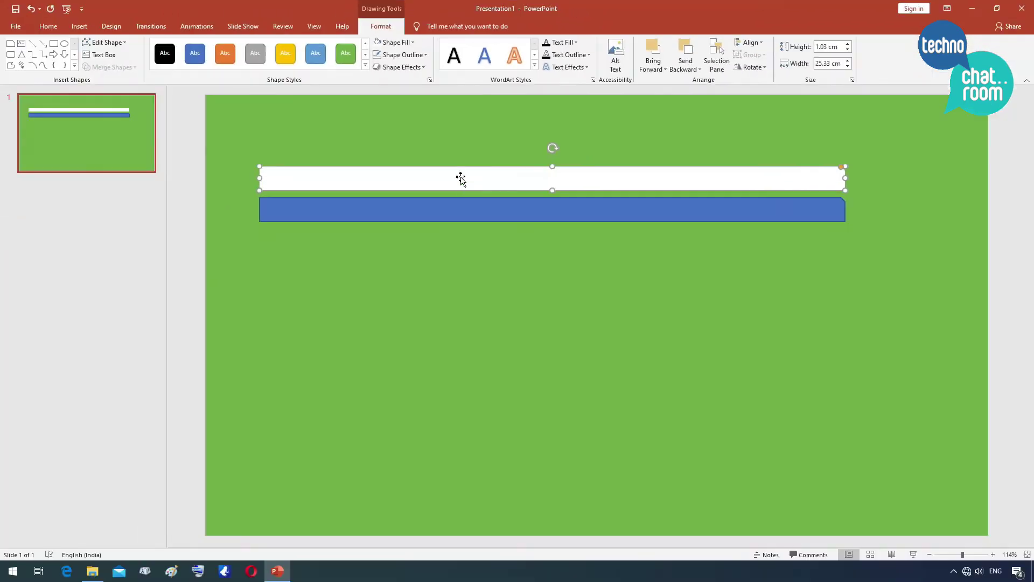
# Remove the outline from the lower blue bar
pyautogui.click(462, 216)
pyautogui.click(426, 55)
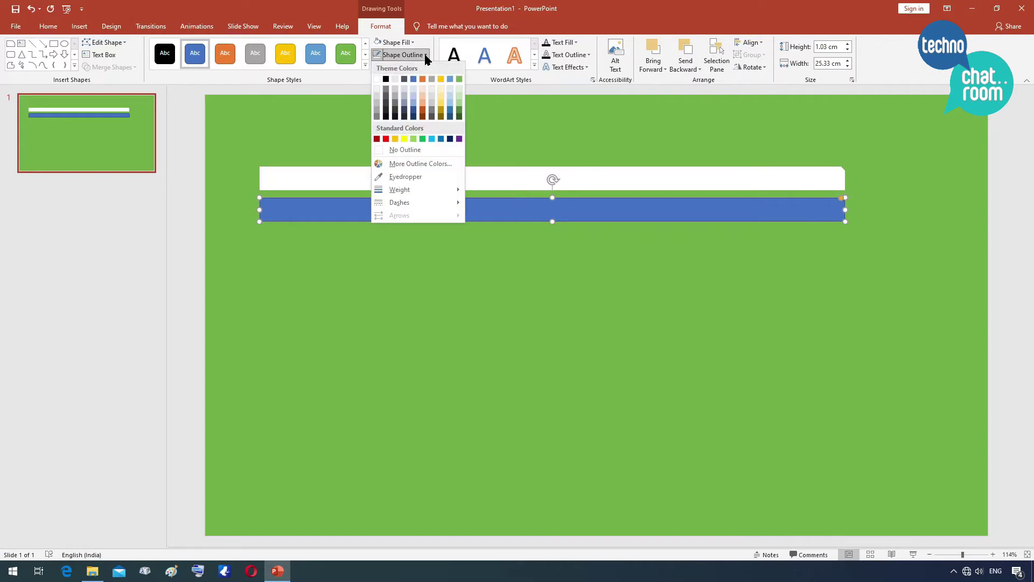
pyautogui.click(415, 149)
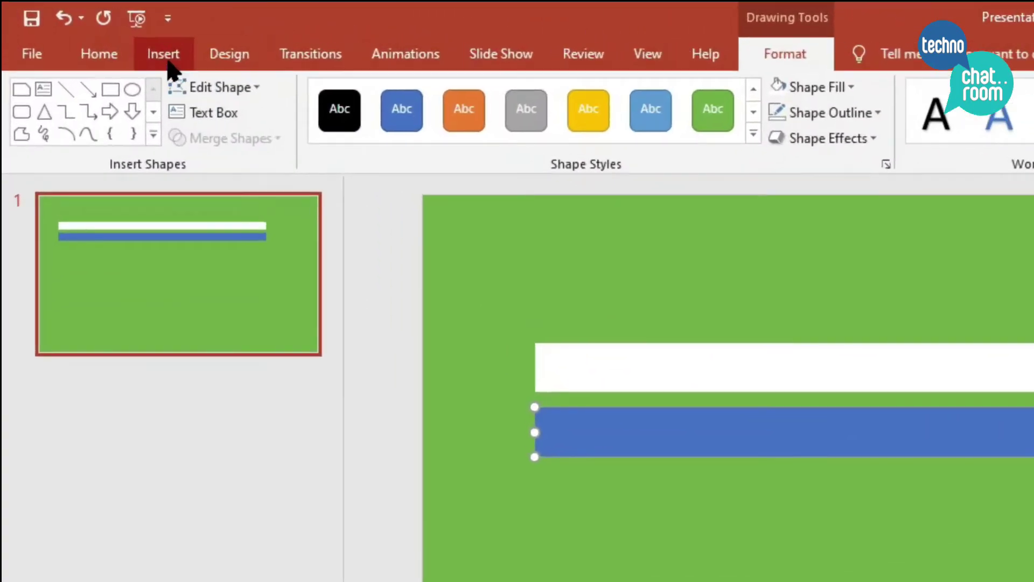
pyautogui.click(80, 27)
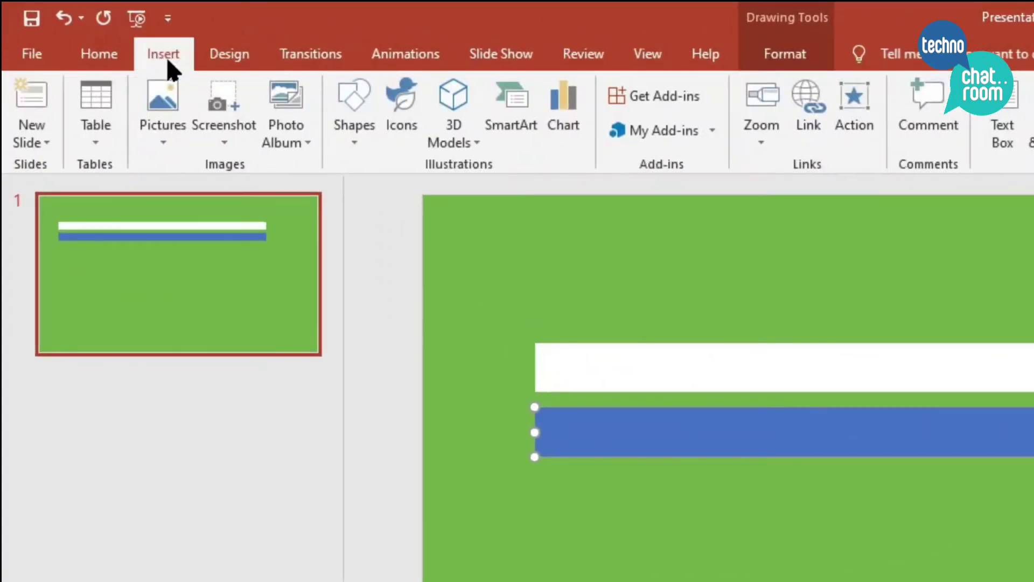
# Insert facebook-logo-481 from D: > IMAGES PNG JPEG EPS PSD > PNG 2021 > Social Media Logo
pyautogui.click(156, 125)
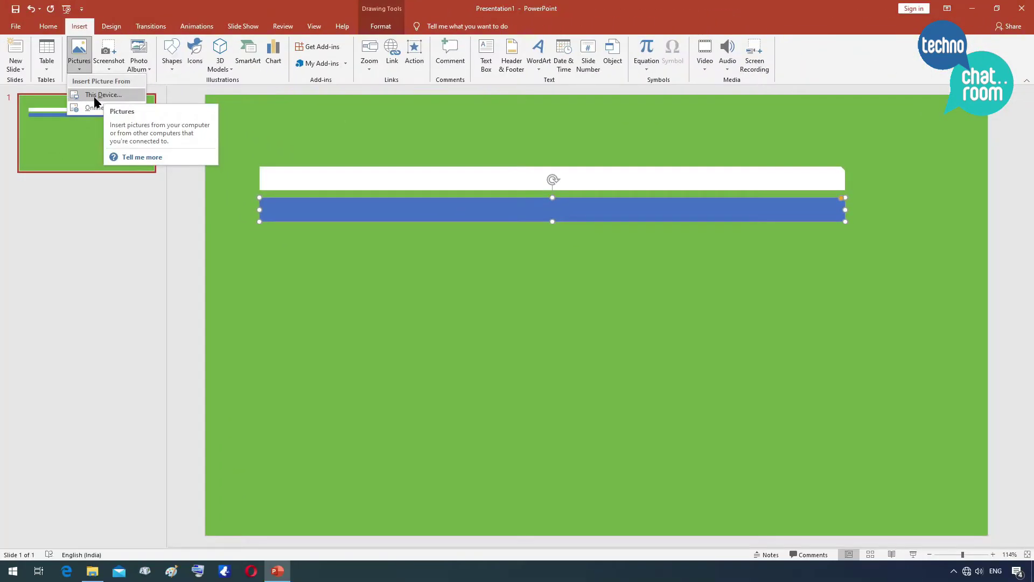
pyautogui.click(95, 97)
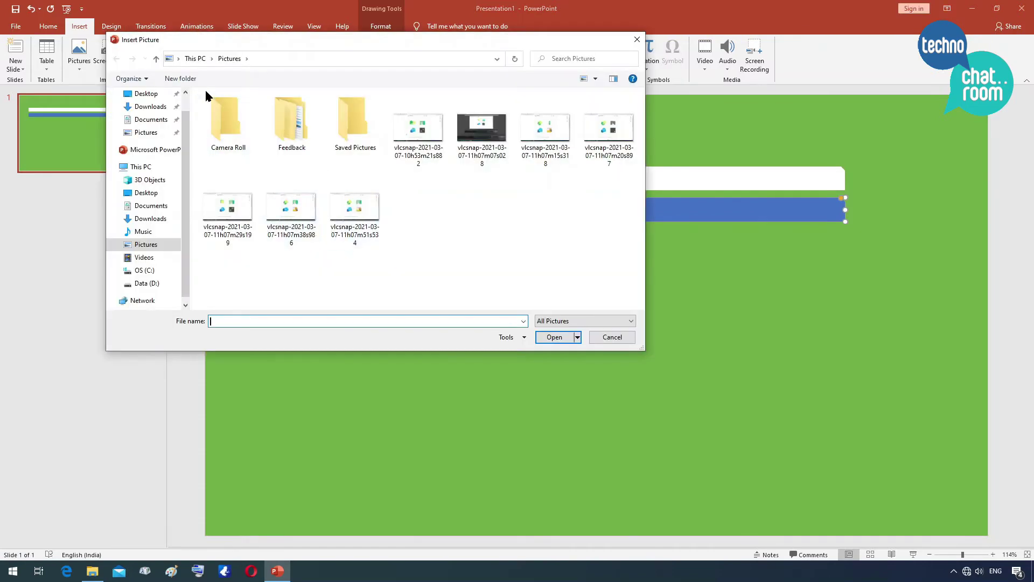
pyautogui.click(147, 282)
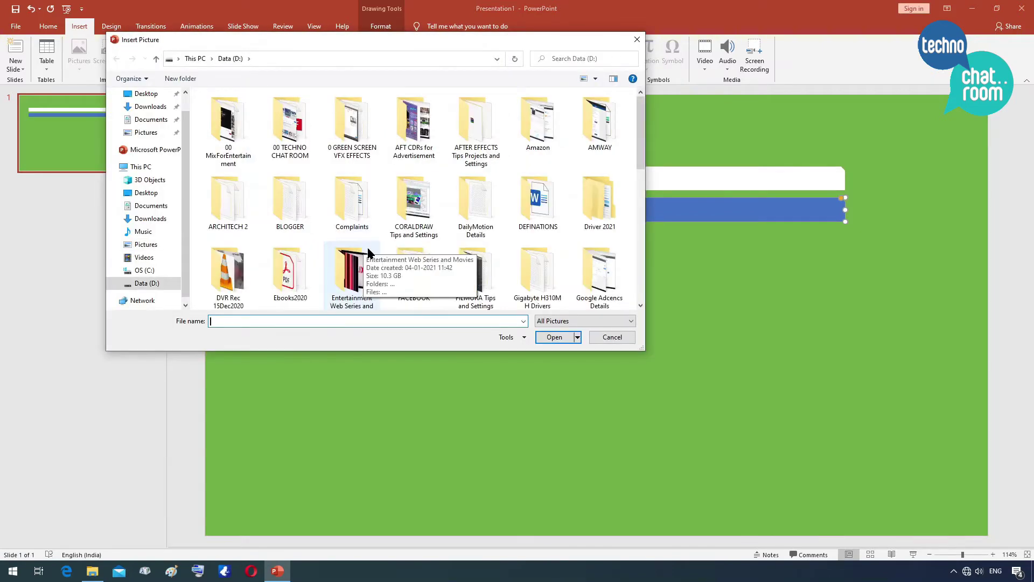
pyautogui.click(358, 217)
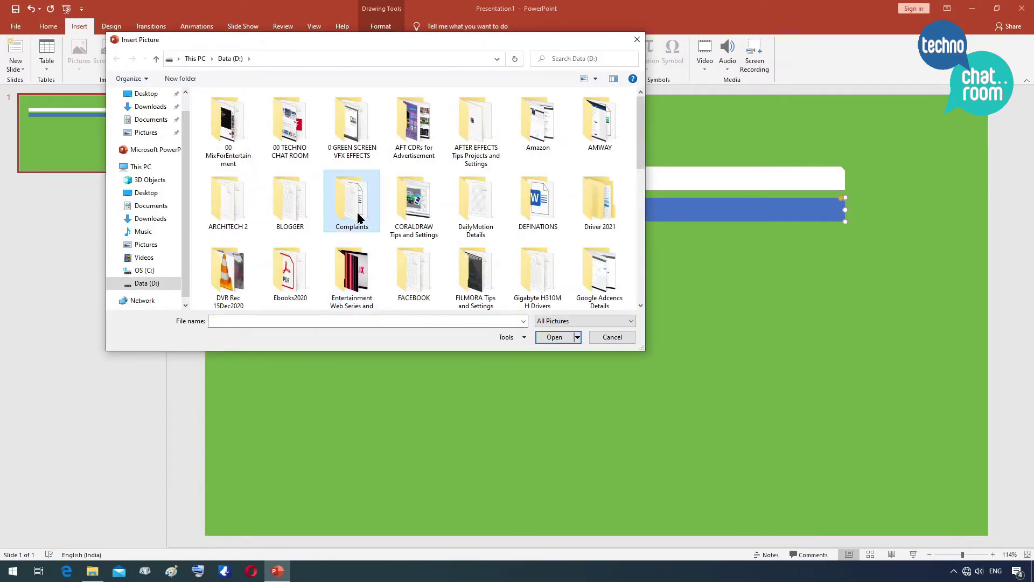
pyautogui.scroll(-5, 359, 217)
pyautogui.doubleClick(476, 124)
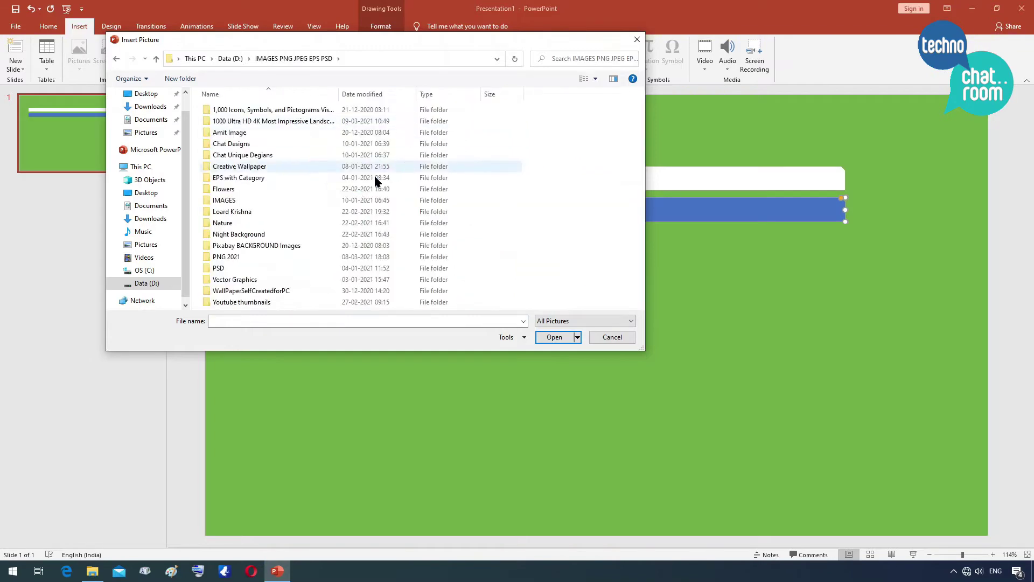
pyautogui.doubleClick(238, 263)
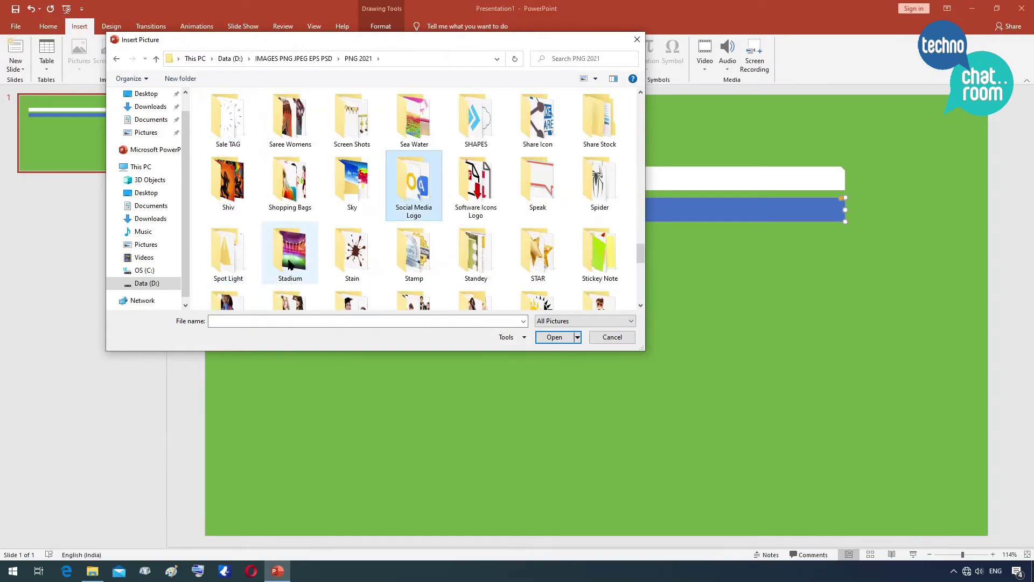
pyautogui.doubleClick(414, 186)
pyautogui.click(525, 127)
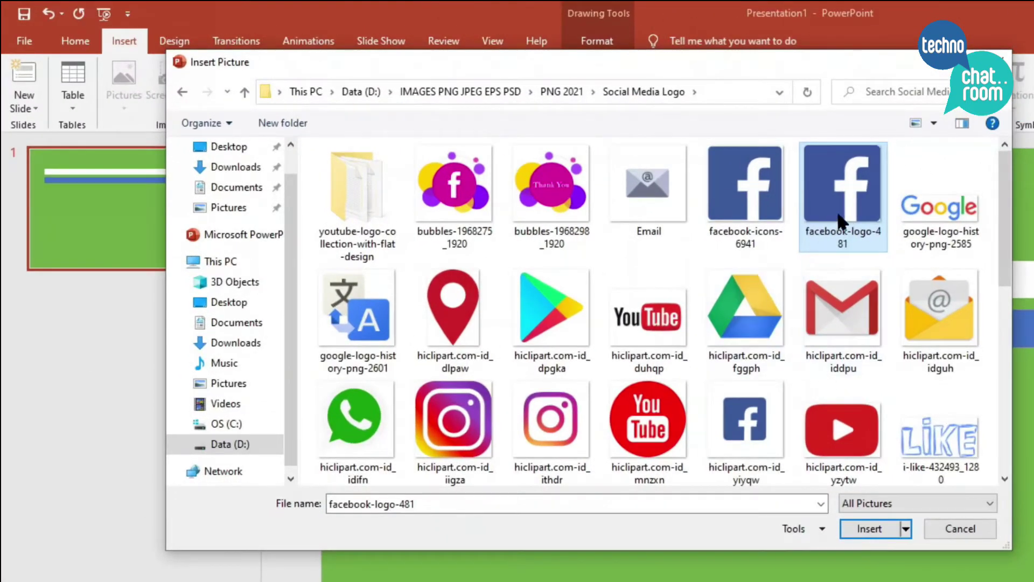
pyautogui.click(857, 526)
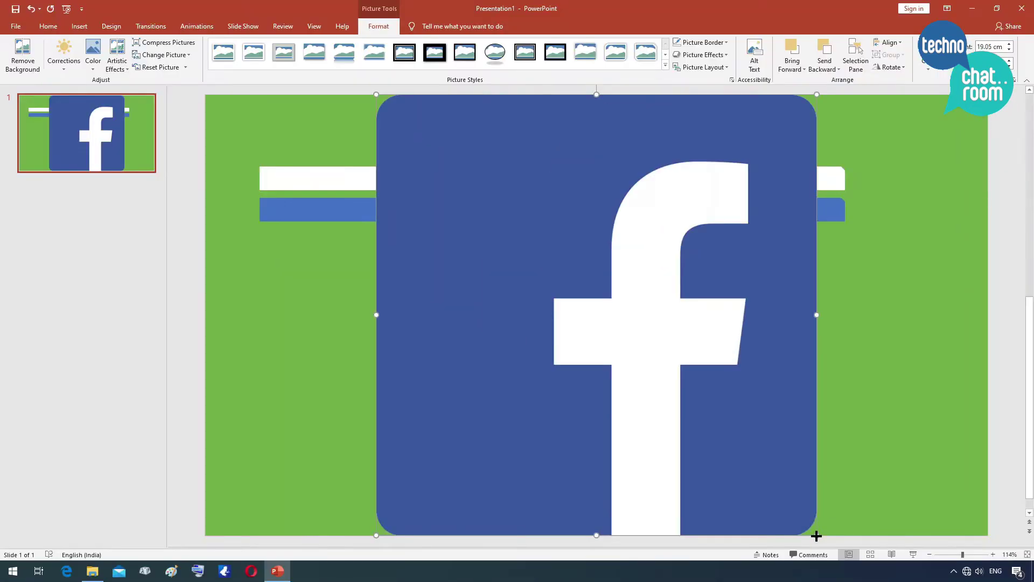
# Shrink the Facebook logo and move both bars lower, aligning the blue bar under the white one
pyautogui.moveTo(816, 536)
pyautogui.mouseDown()
pyautogui.moveTo(512, 249)
pyautogui.moveTo(477, 201)
pyautogui.mouseUp()
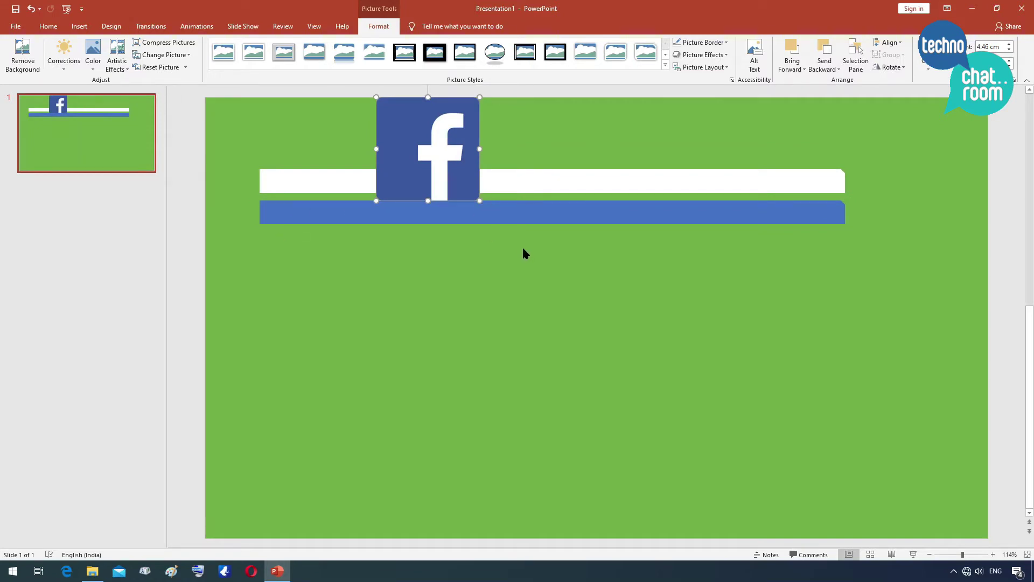
pyautogui.moveTo(546, 181)
pyautogui.mouseDown()
pyautogui.moveTo(569, 284)
pyautogui.moveTo(598, 294)
pyautogui.mouseUp()
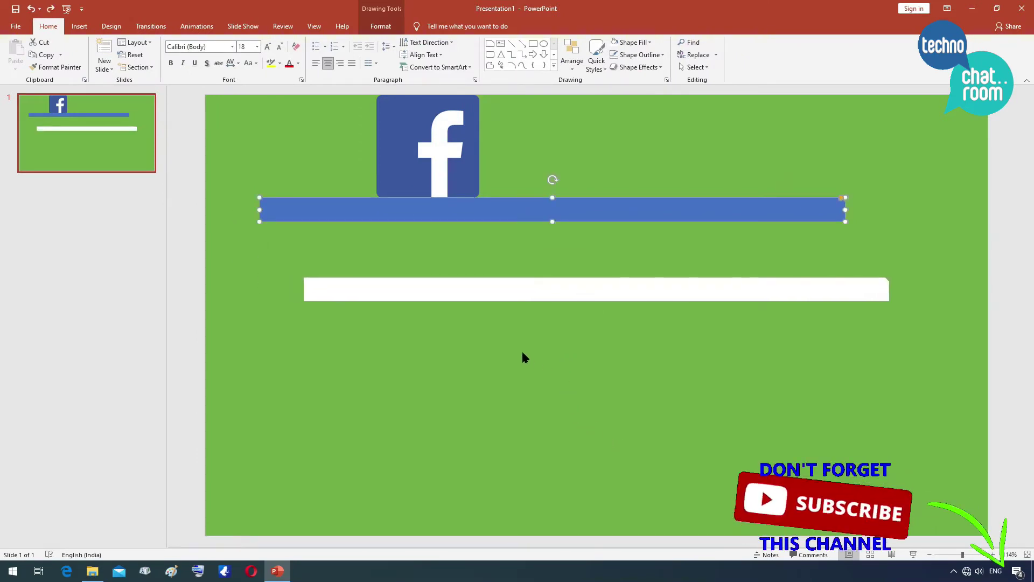
pyautogui.moveTo(485, 213); pyautogui.dragTo(506, 315)
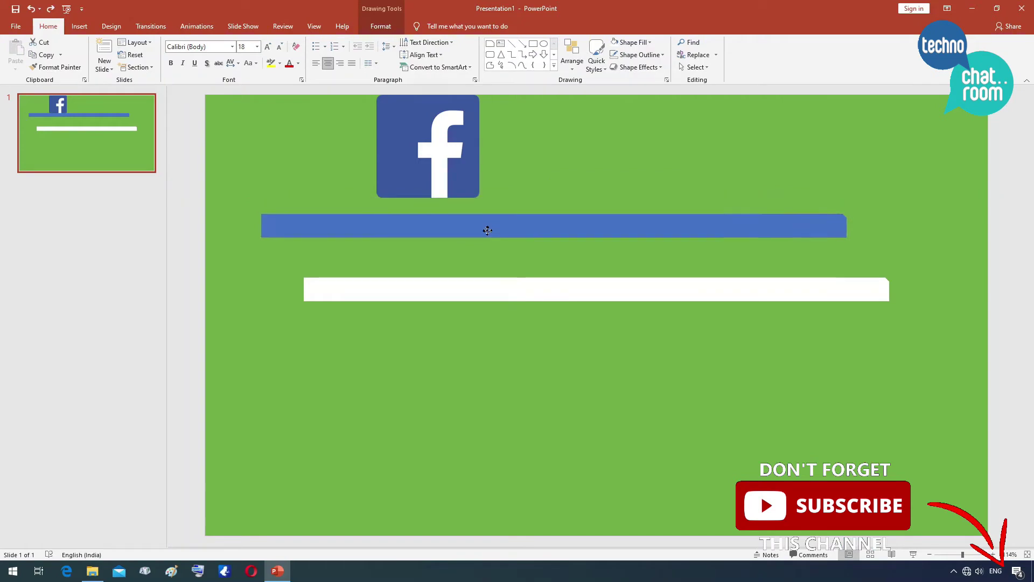
pyautogui.moveTo(506, 315); pyautogui.dragTo(531, 316)
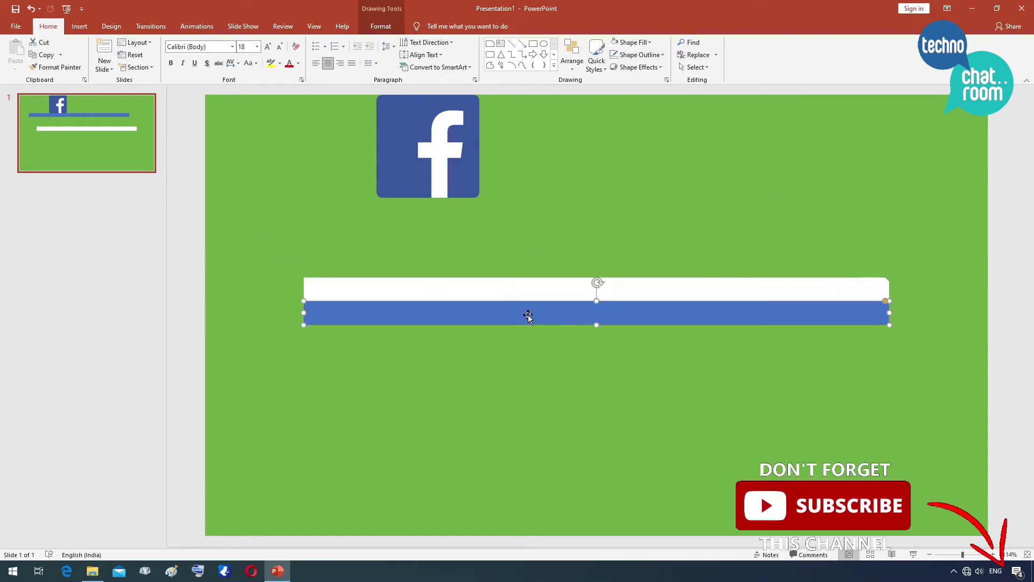
# Shorten the white bar from its right end and set the logo over the bars' left end
pyautogui.click(804, 291)
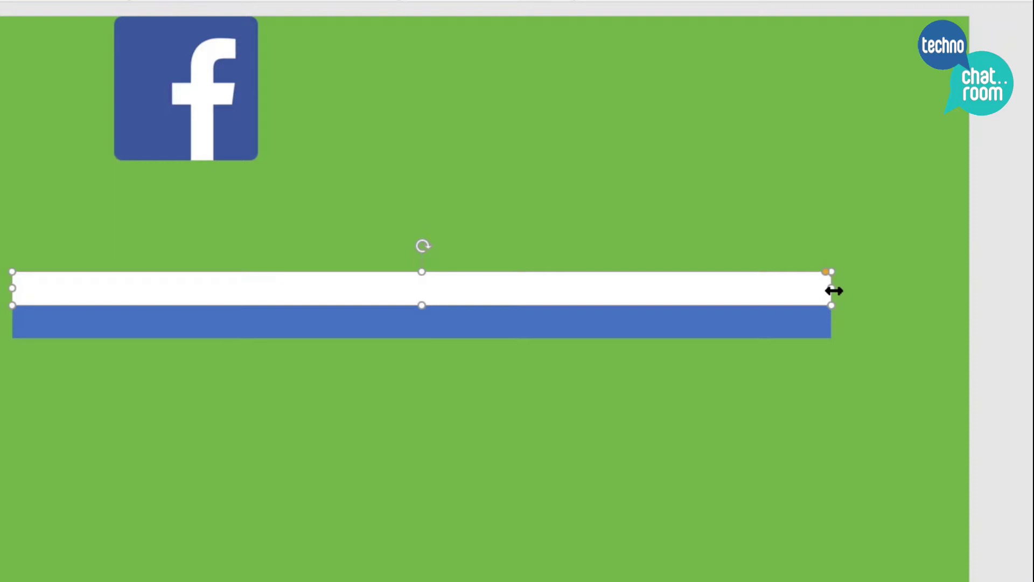
pyautogui.moveTo(834, 291); pyautogui.dragTo(801, 292)
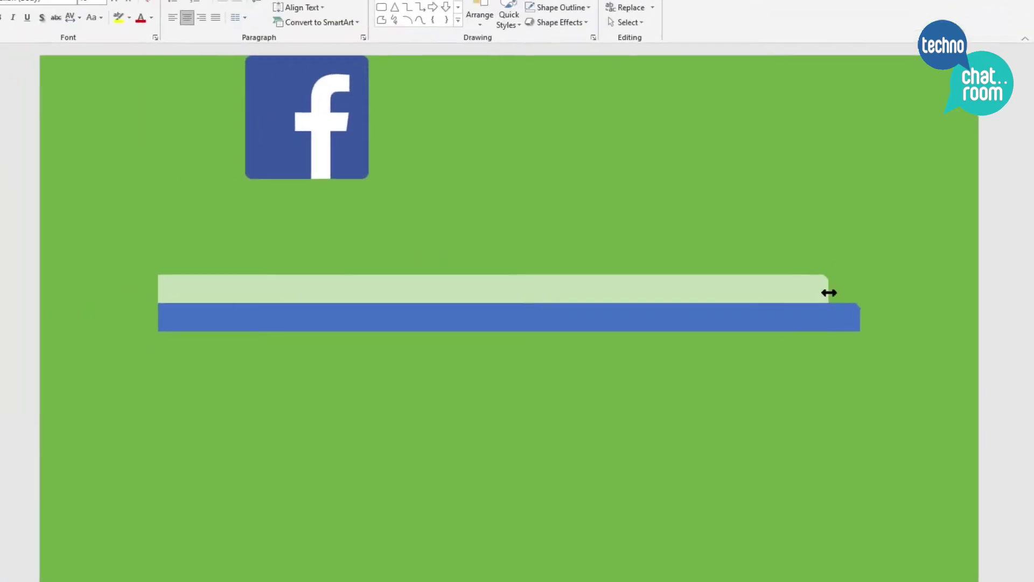
pyautogui.moveTo(802, 292); pyautogui.dragTo(801, 292)
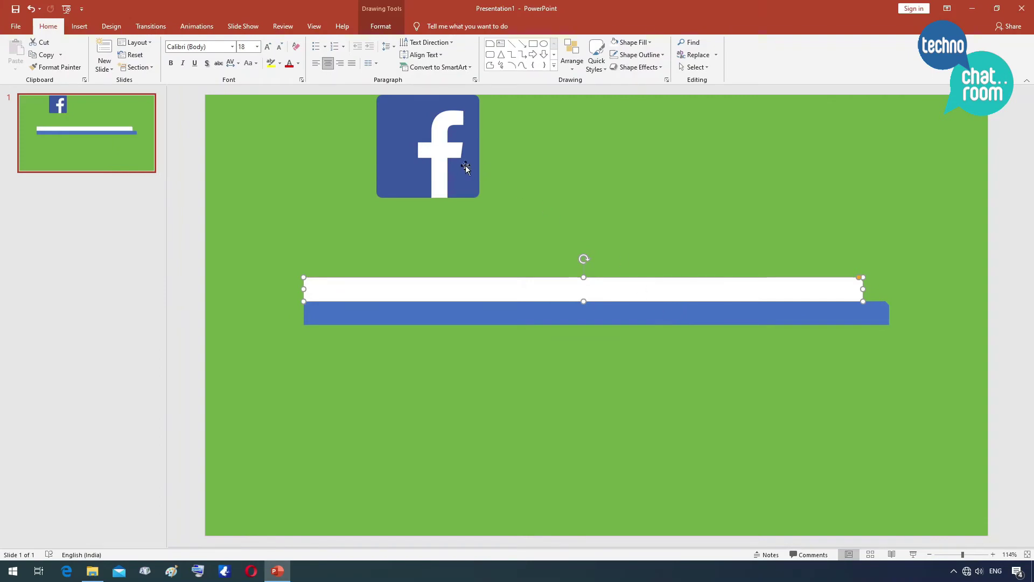
pyautogui.moveTo(439, 162)
pyautogui.mouseDown()
pyautogui.moveTo(450, 237)
pyautogui.moveTo(397, 307)
pyautogui.mouseUp()
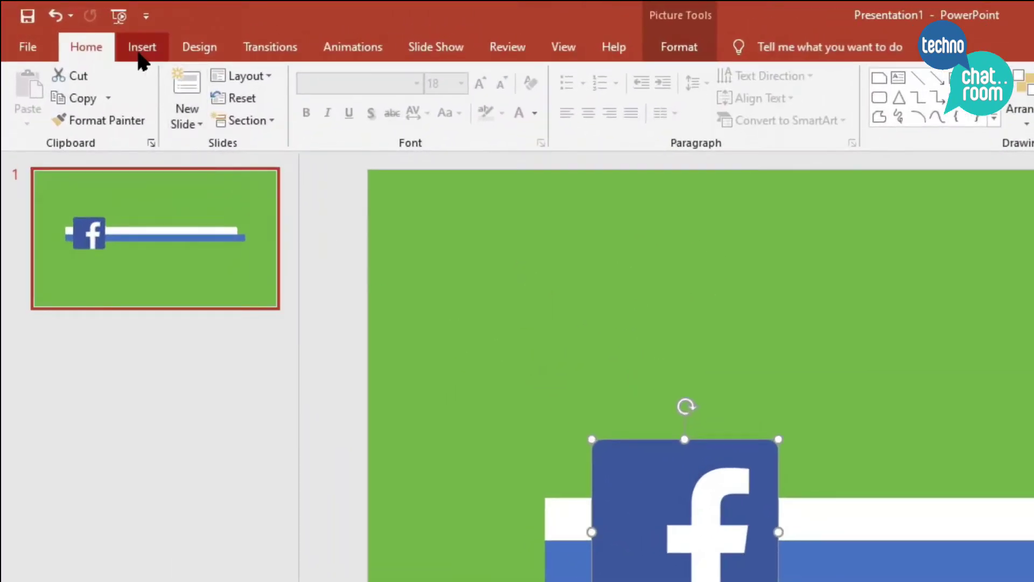
pyautogui.click(142, 48)
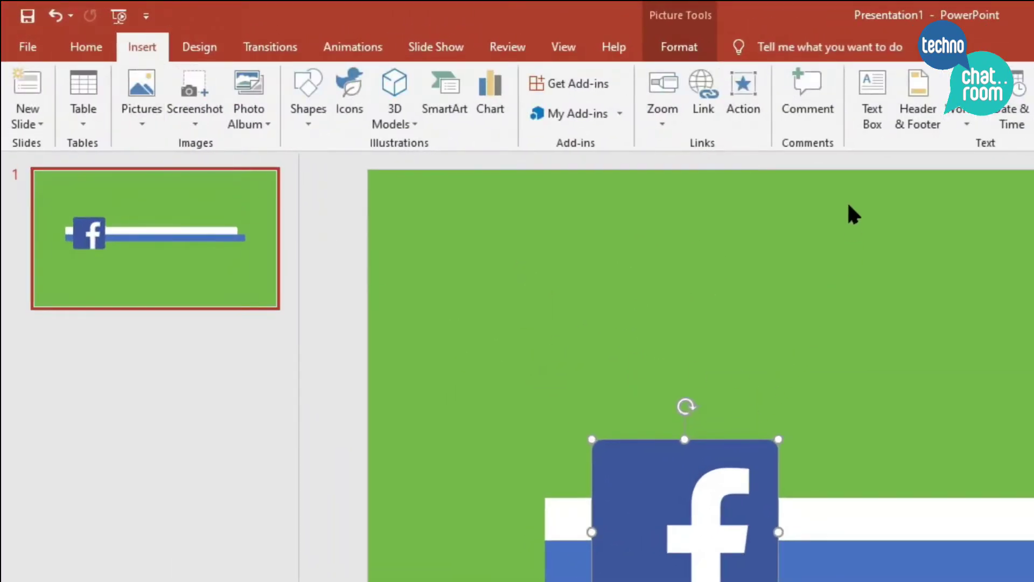
pyautogui.click(871, 99)
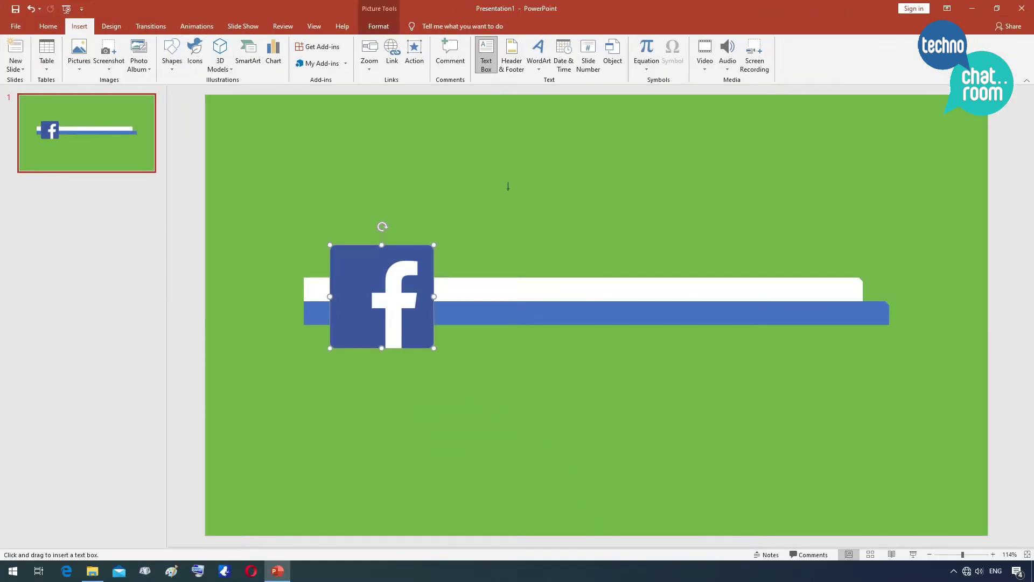
pyautogui.click(508, 187)
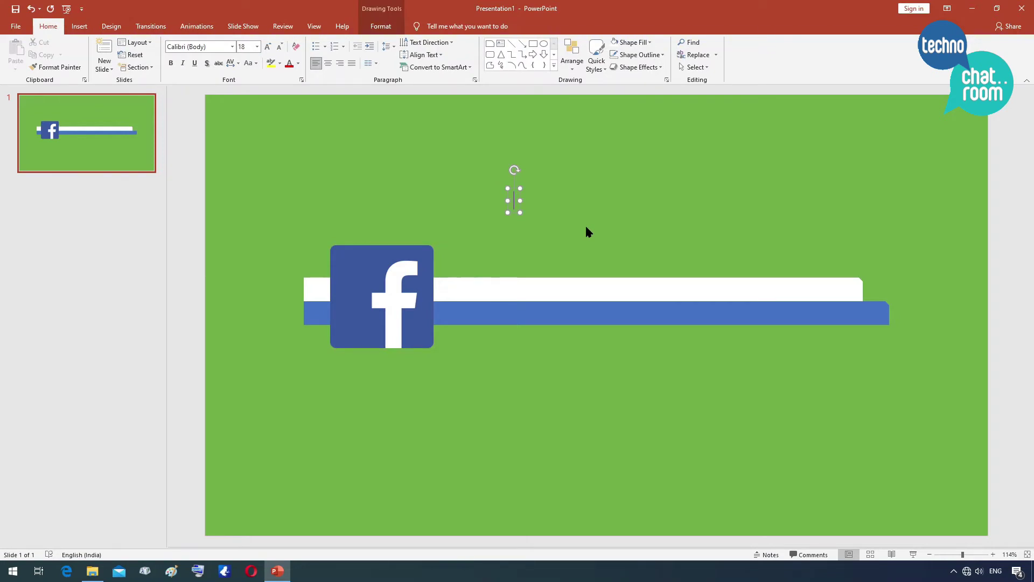
pyautogui.write('https://facebbok.com/technochatroom')
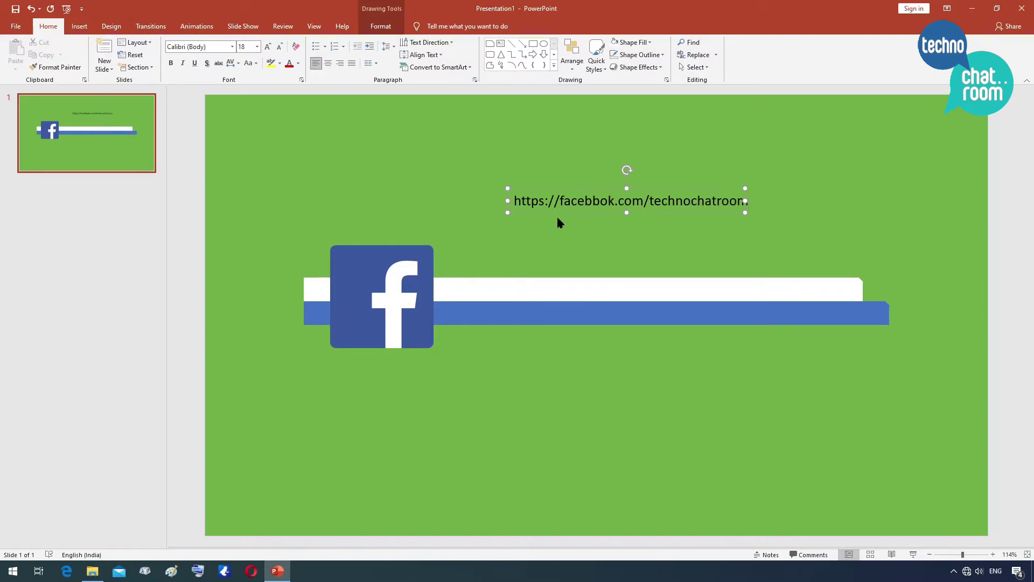
pyautogui.click(533, 189)
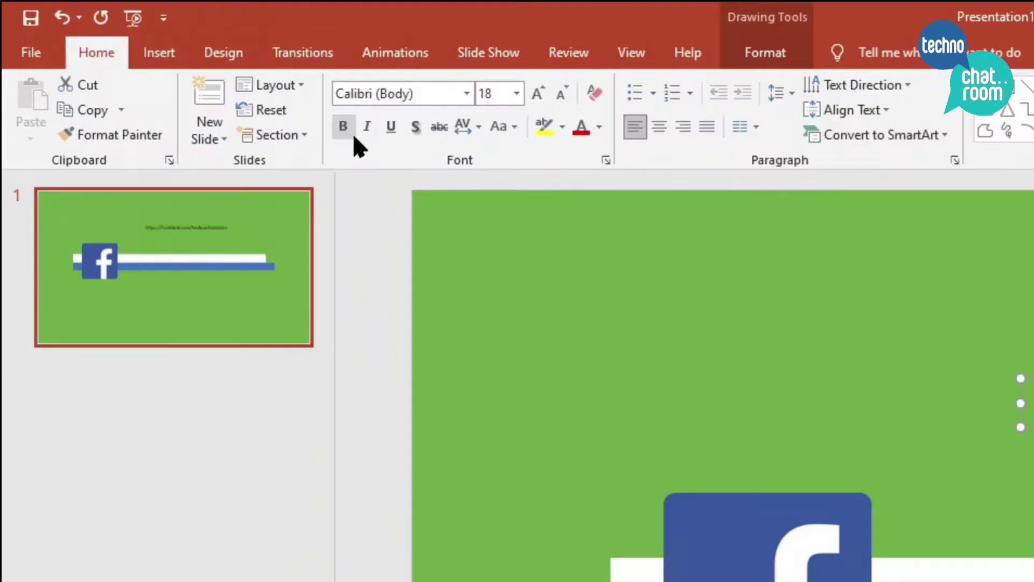
pyautogui.click(343, 127)
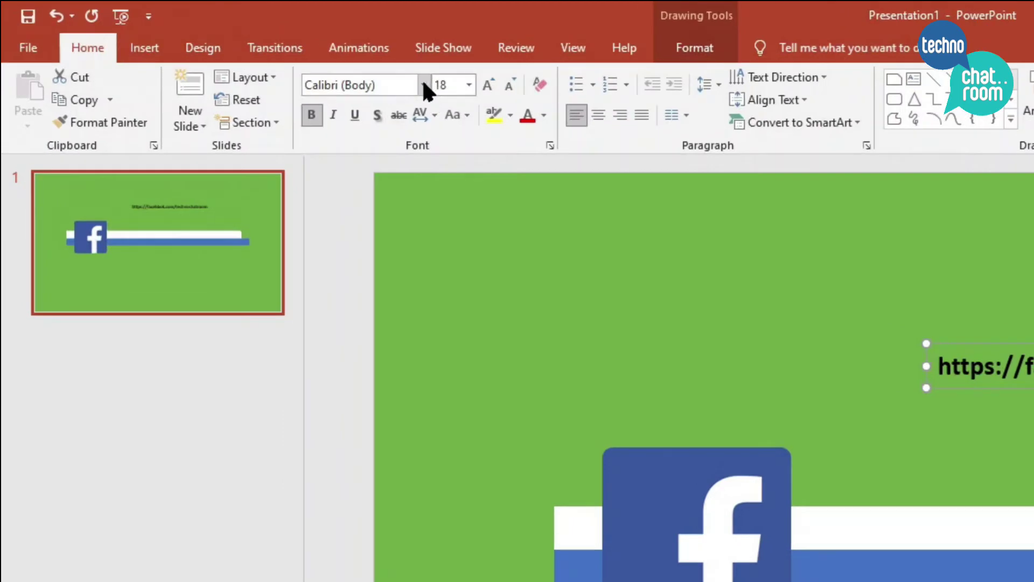
pyautogui.click(423, 85)
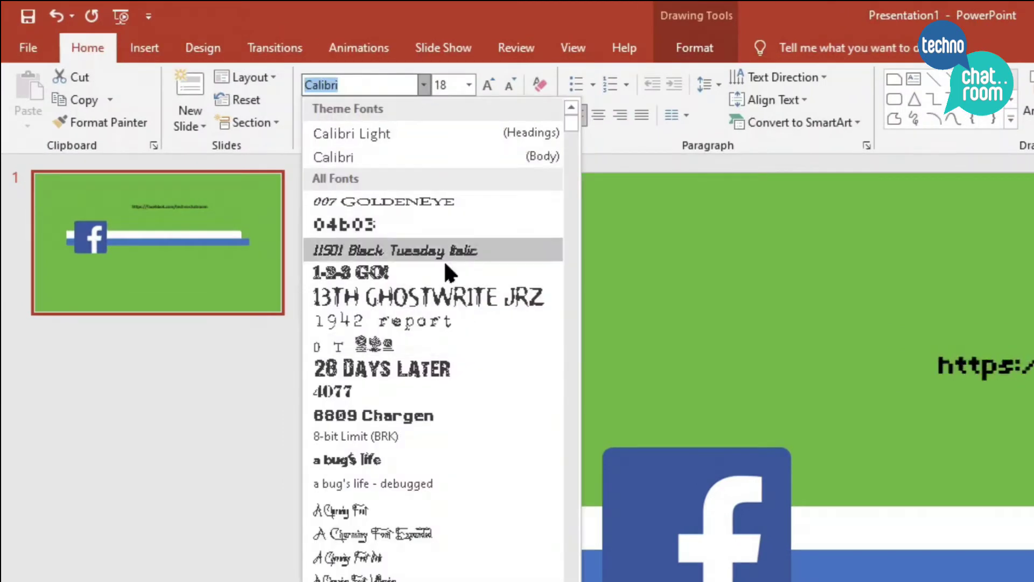
pyautogui.scroll(-1, 448, 296)
pyautogui.scroll(-3, 450, 323)
pyautogui.scroll(-4, 451, 334)
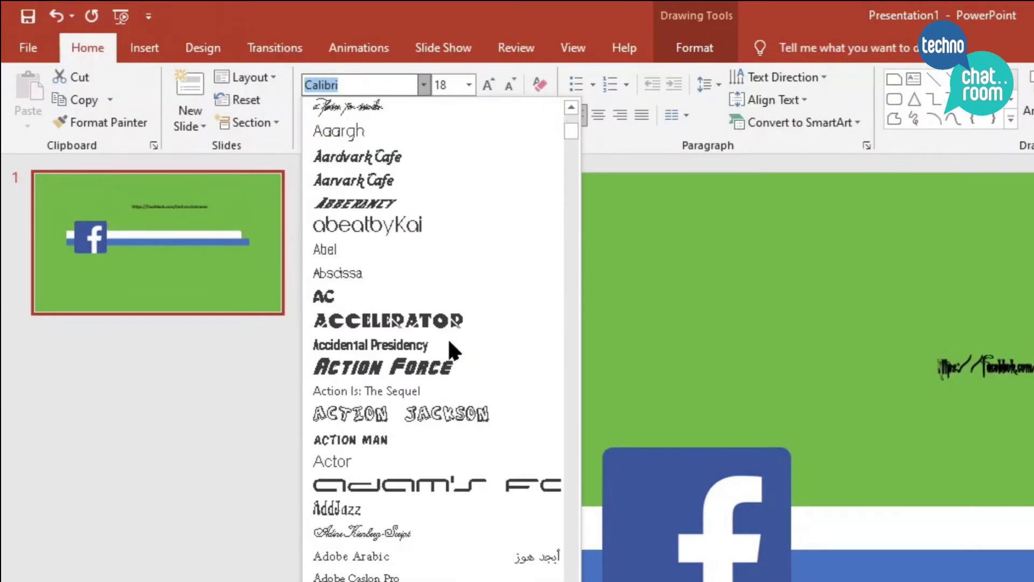
pyautogui.scroll(-1, 451, 348)
pyautogui.scroll(-5, 450, 348)
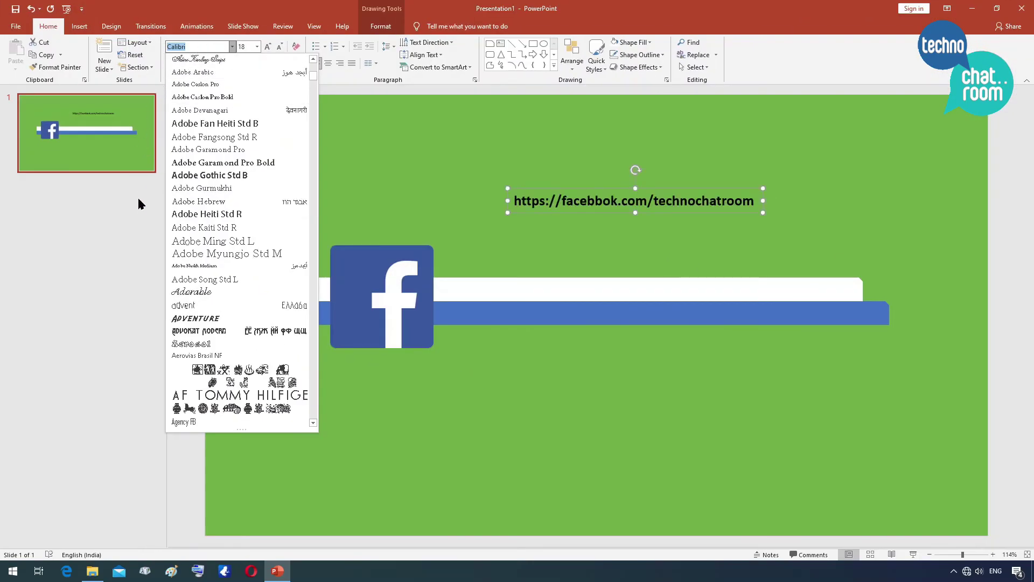
pyautogui.click(139, 211)
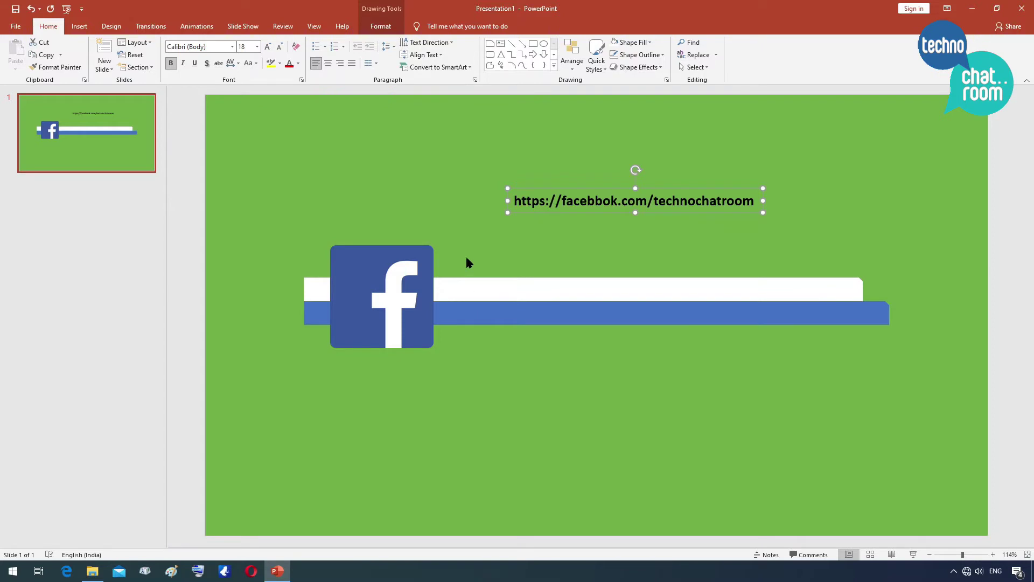
# Move the URL text onto the white bar beside the logo and set its size to 24
pyautogui.moveTo(543, 188)
pyautogui.mouseDown()
pyautogui.moveTo(532, 238)
pyautogui.moveTo(472, 280)
pyautogui.mouseUp()
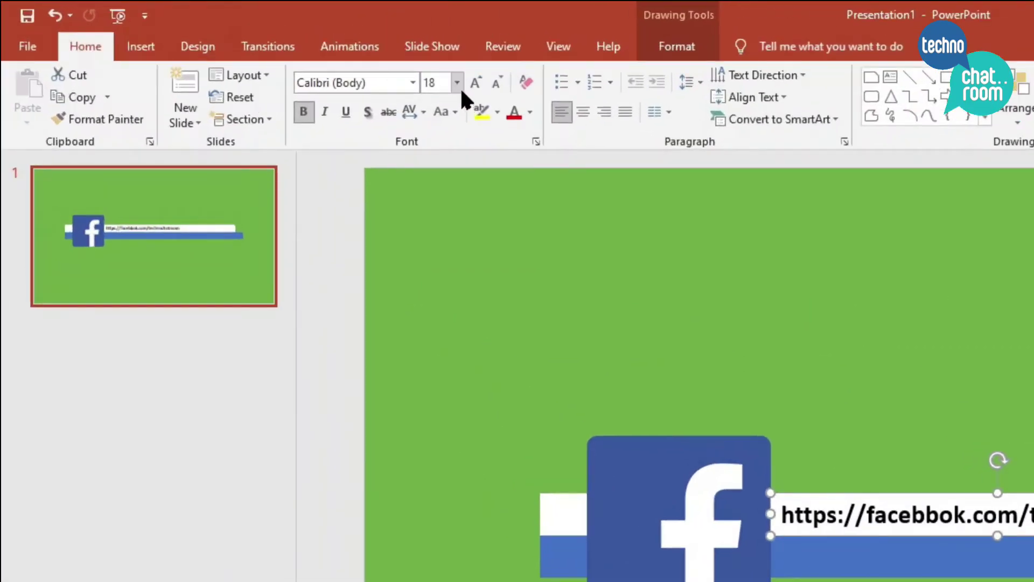
pyautogui.click(257, 47)
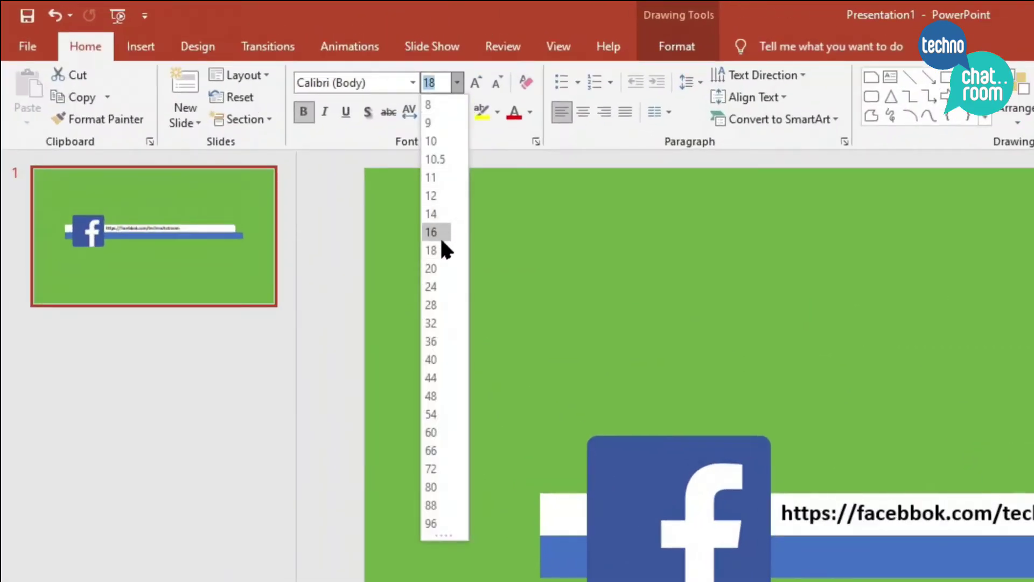
pyautogui.click(436, 269)
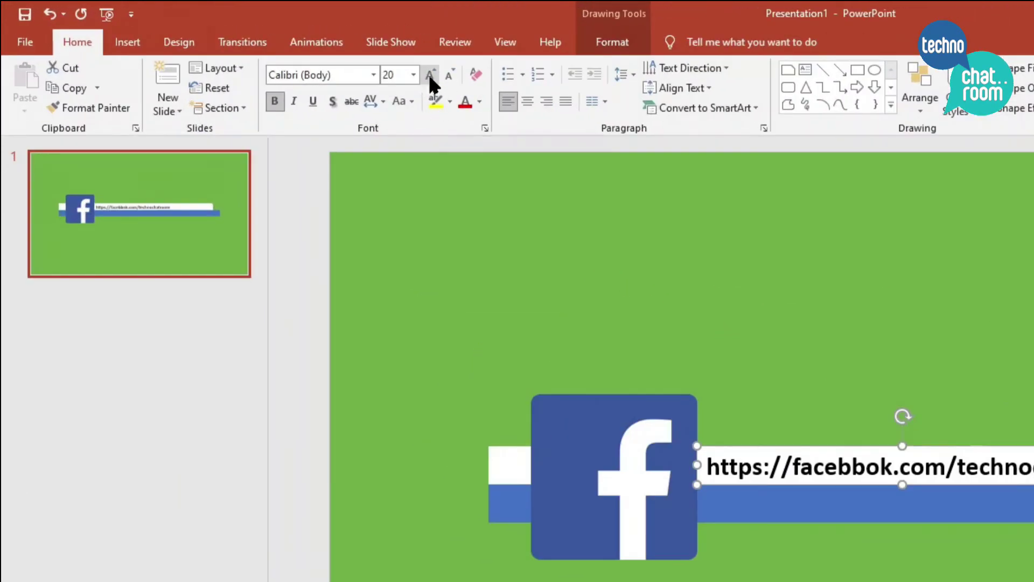
pyautogui.click(429, 73)
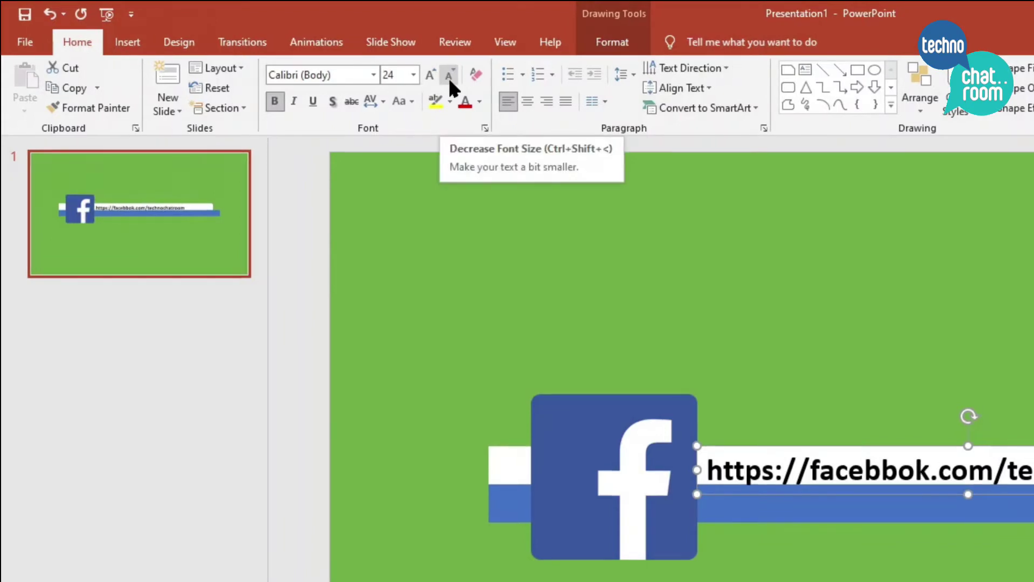
pyautogui.click(448, 75)
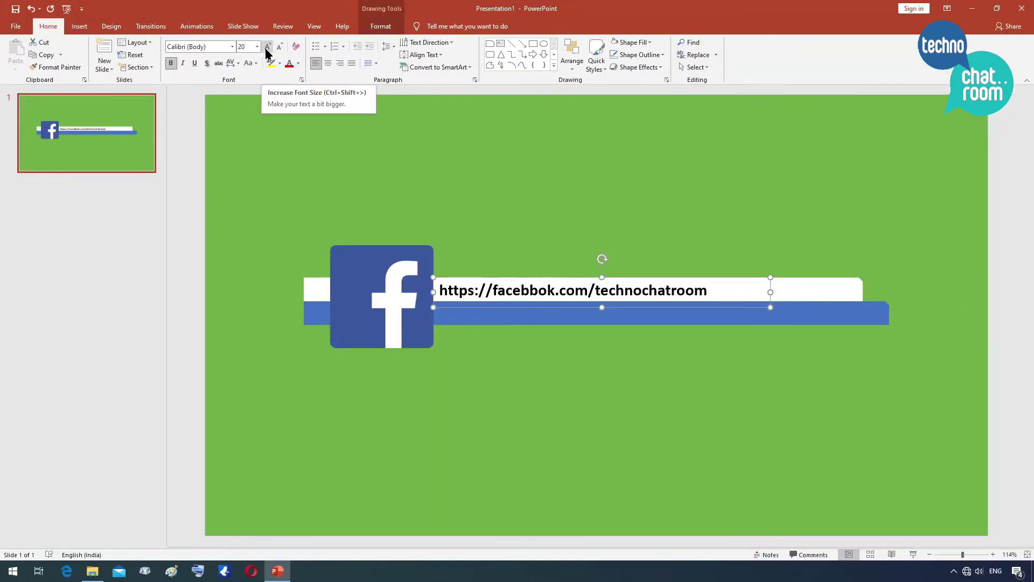
pyautogui.click(267, 48)
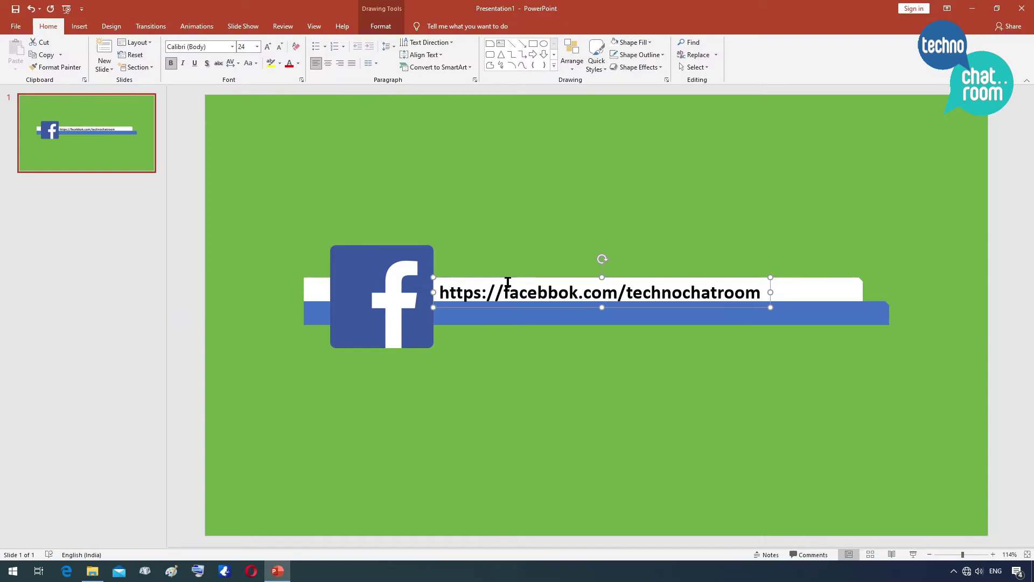
pyautogui.moveTo(508, 279); pyautogui.dragTo(516, 277)
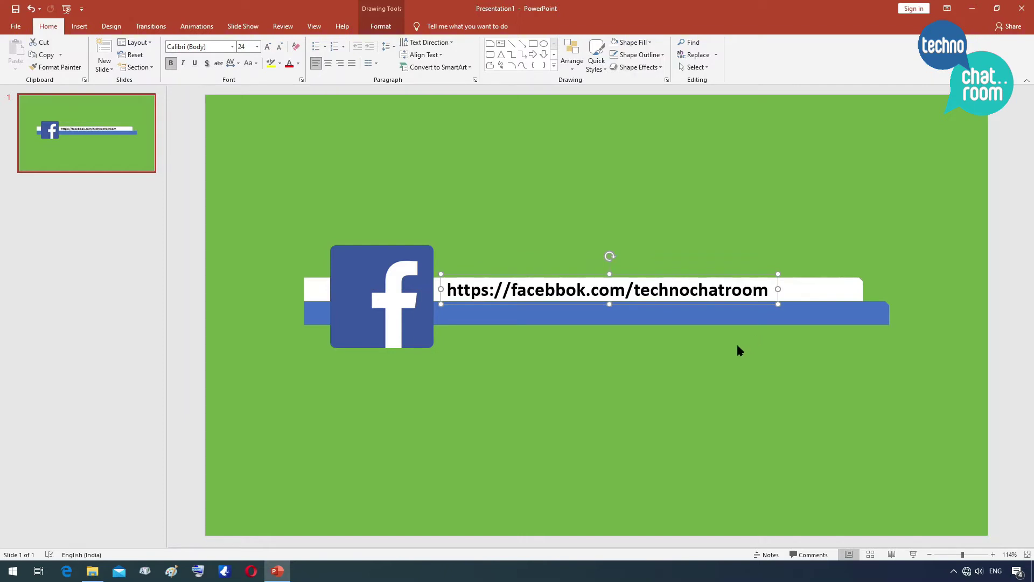
pyautogui.click(804, 293)
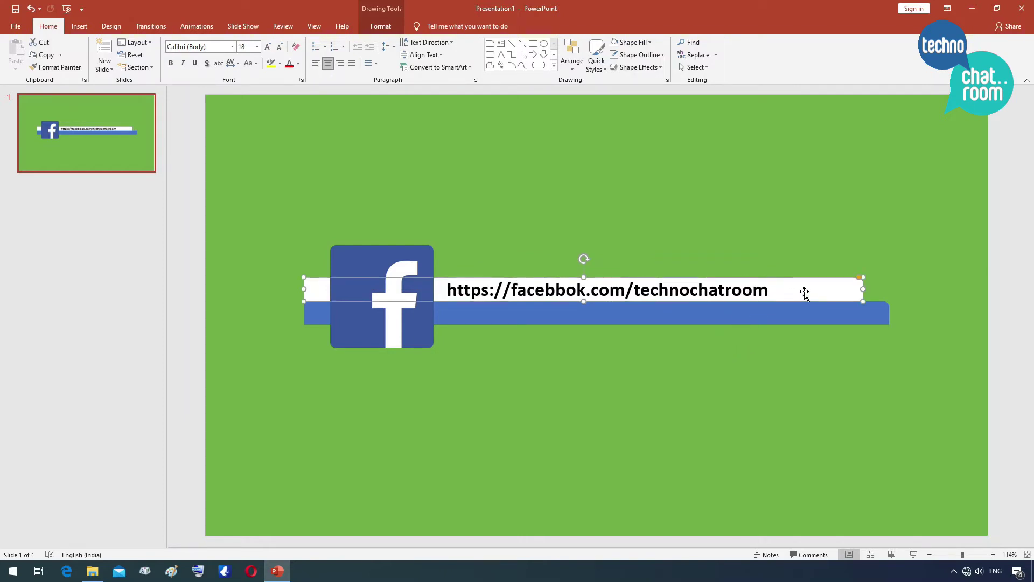
# Shorten the white and blue bars so the blue bar ends just past the white bar
pyautogui.moveTo(863, 289); pyautogui.dragTo(796, 309)
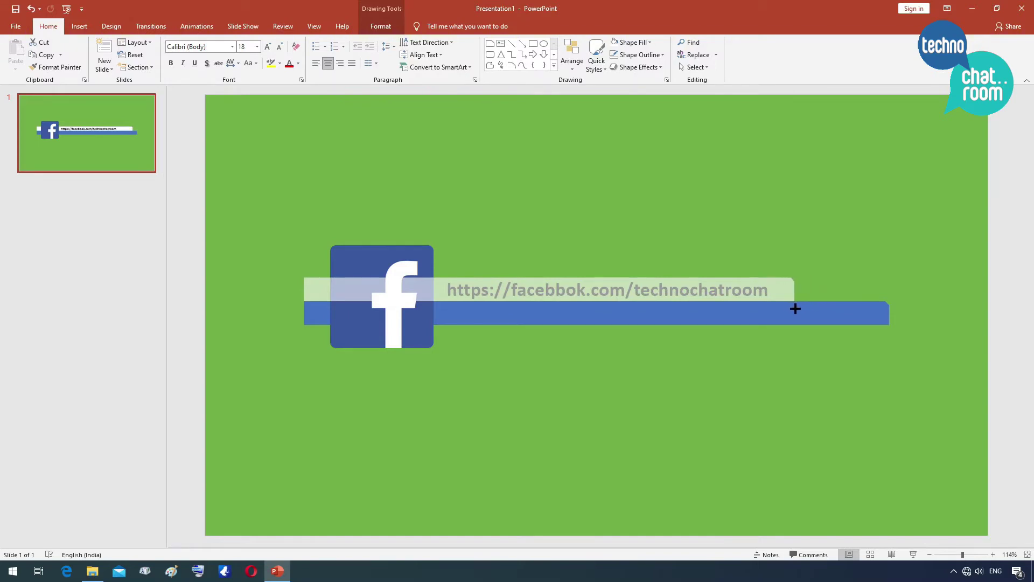
pyautogui.click(836, 310)
pyautogui.moveTo(889, 313); pyautogui.dragTo(824, 331)
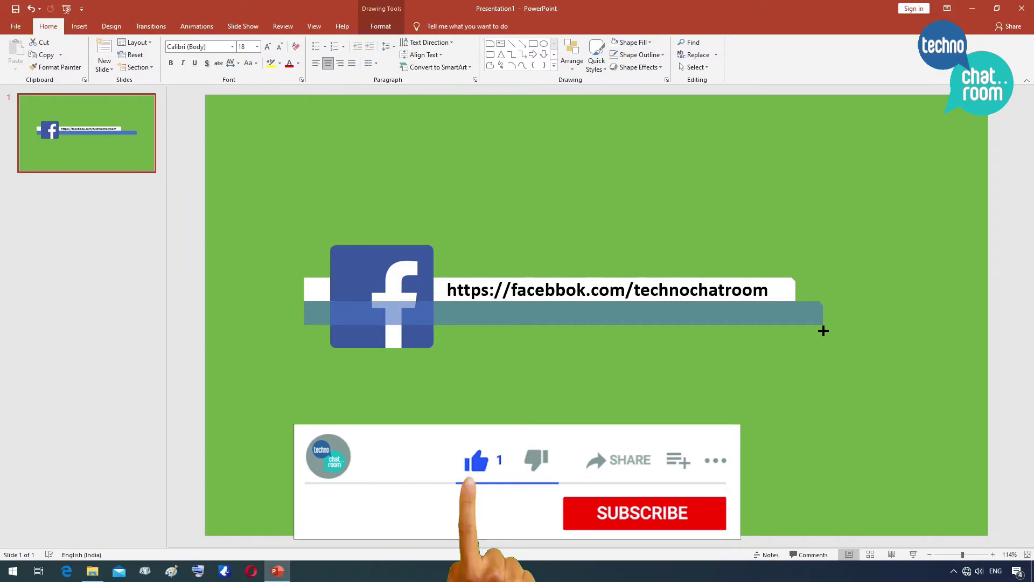
pyautogui.moveTo(823, 331); pyautogui.dragTo(822, 331)
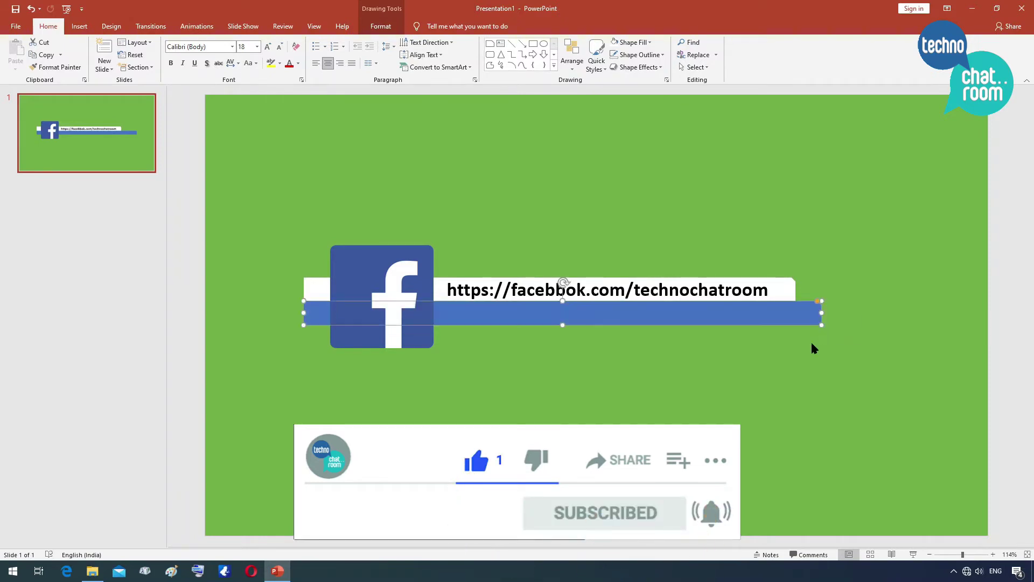
pyautogui.click(786, 361)
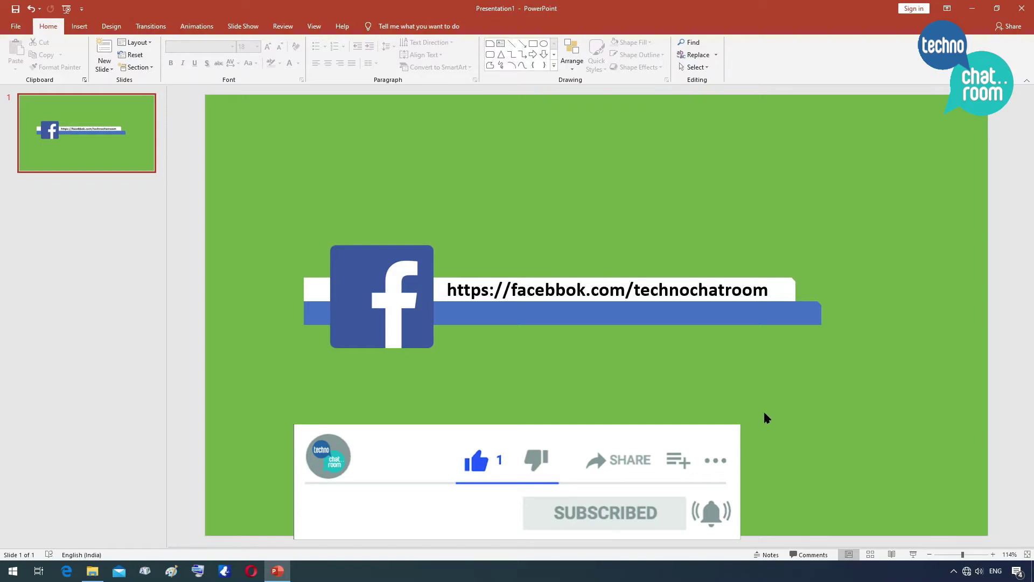
# Select the logo and both bars together and move them slightly right and down
pyautogui.moveTo(894, 472); pyautogui.dragTo(297, 212)
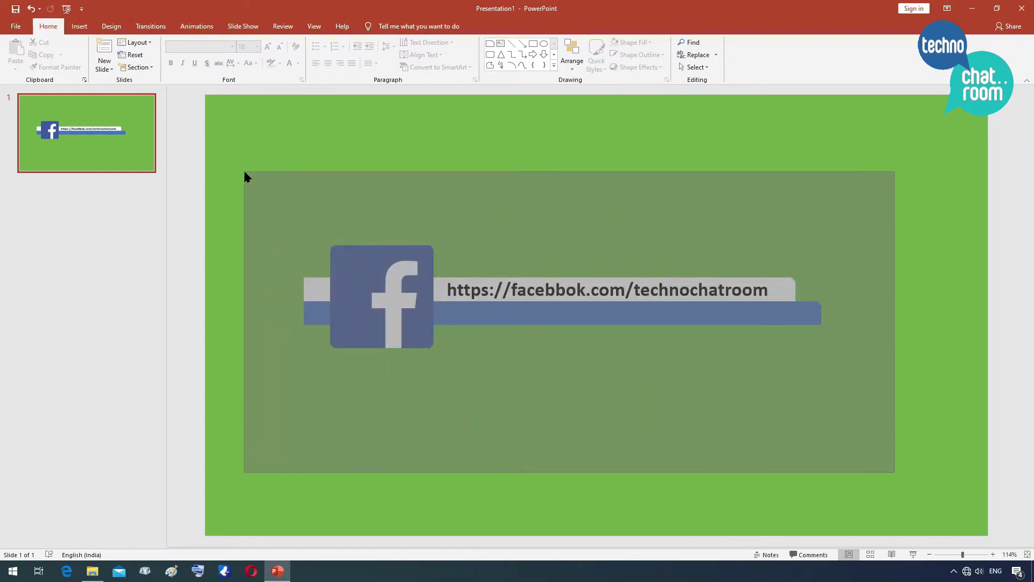
pyautogui.moveTo(297, 211); pyautogui.dragTo(245, 172)
pyautogui.moveTo(348, 278); pyautogui.dragTo(412, 297)
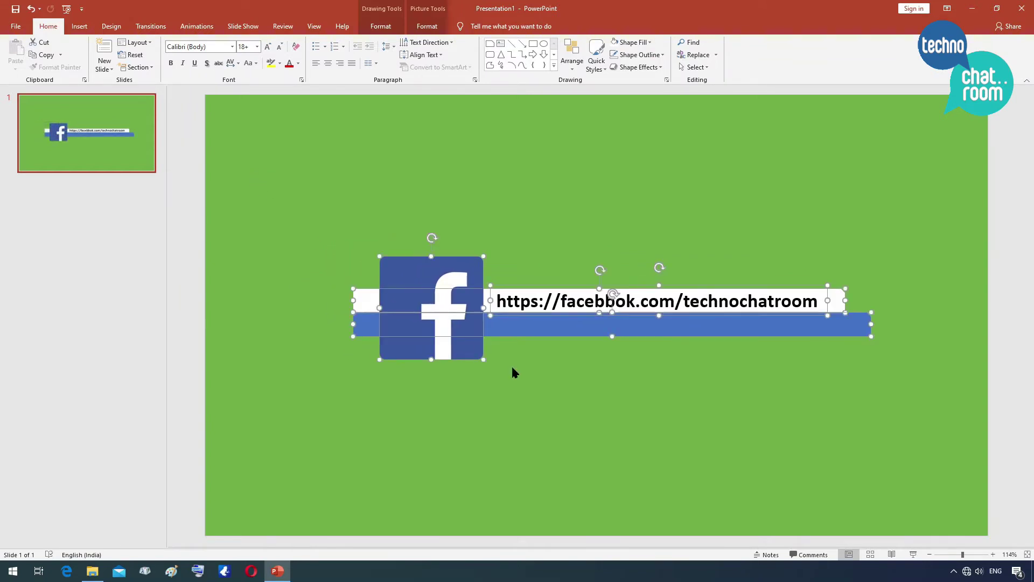
pyautogui.click(556, 387)
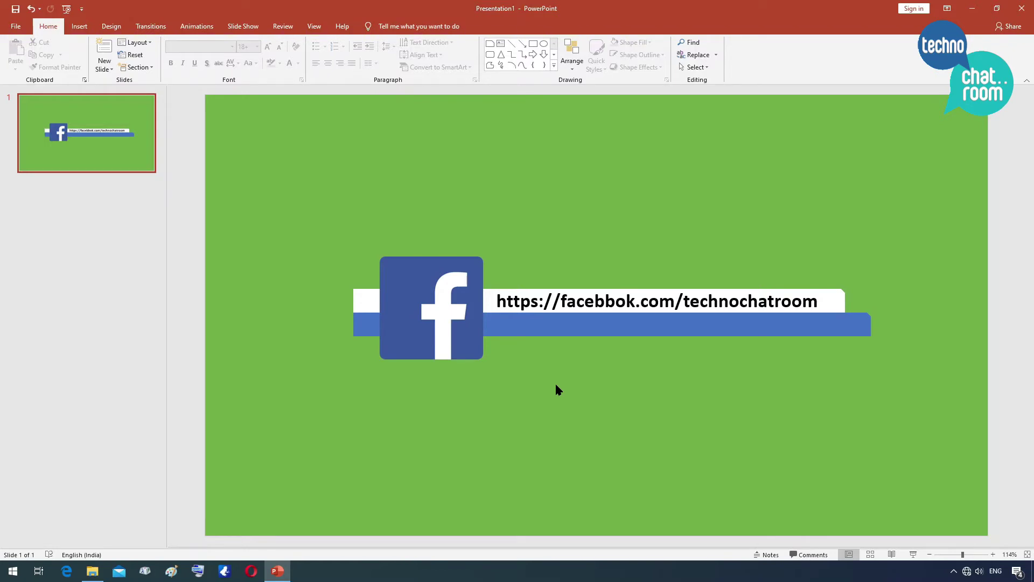
# Give the white bar a Fly In entrance from the left
pyautogui.click(363, 307)
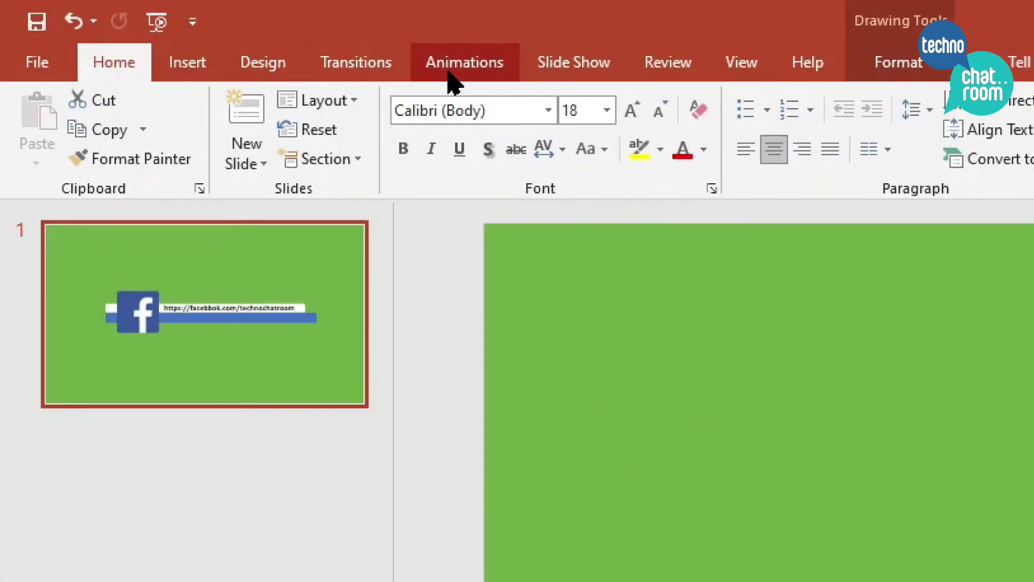
pyautogui.click(449, 74)
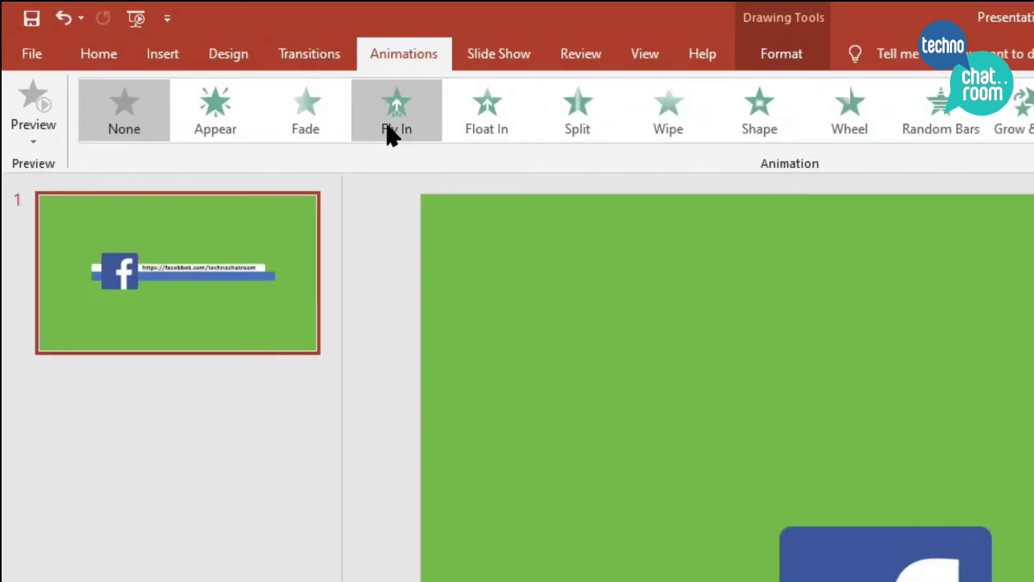
pyautogui.click(395, 108)
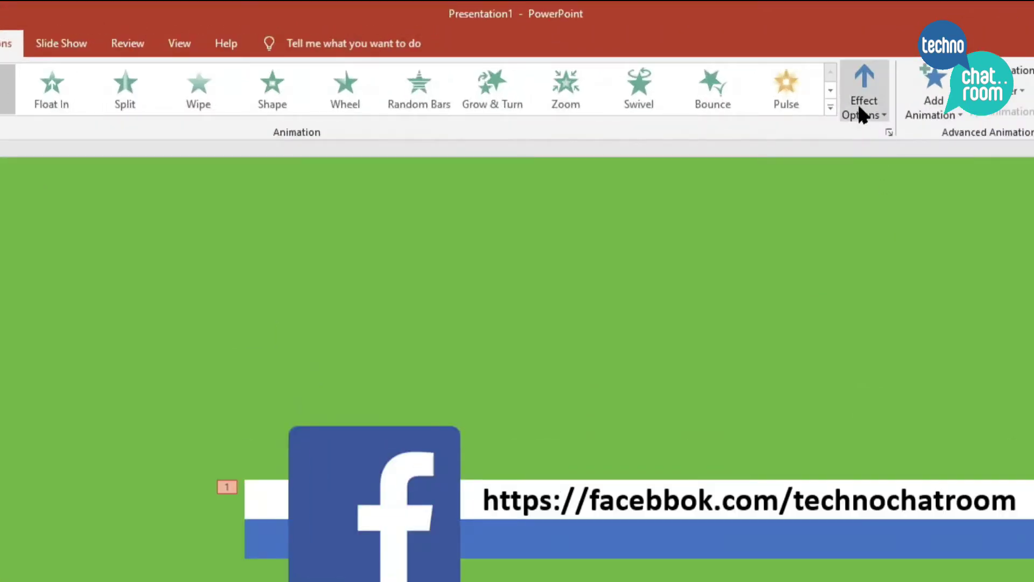
pyautogui.click(861, 114)
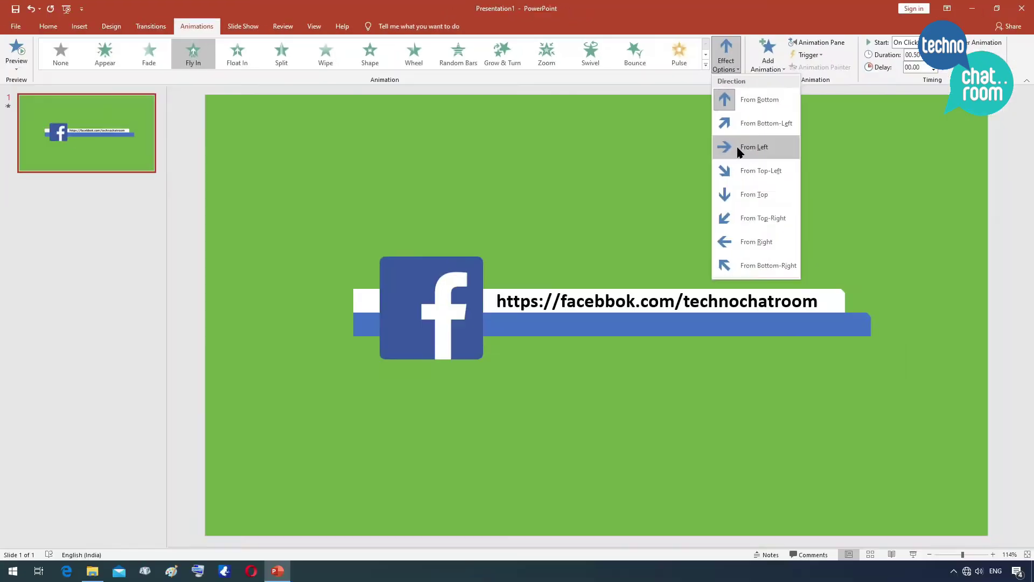
pyautogui.click(884, 247)
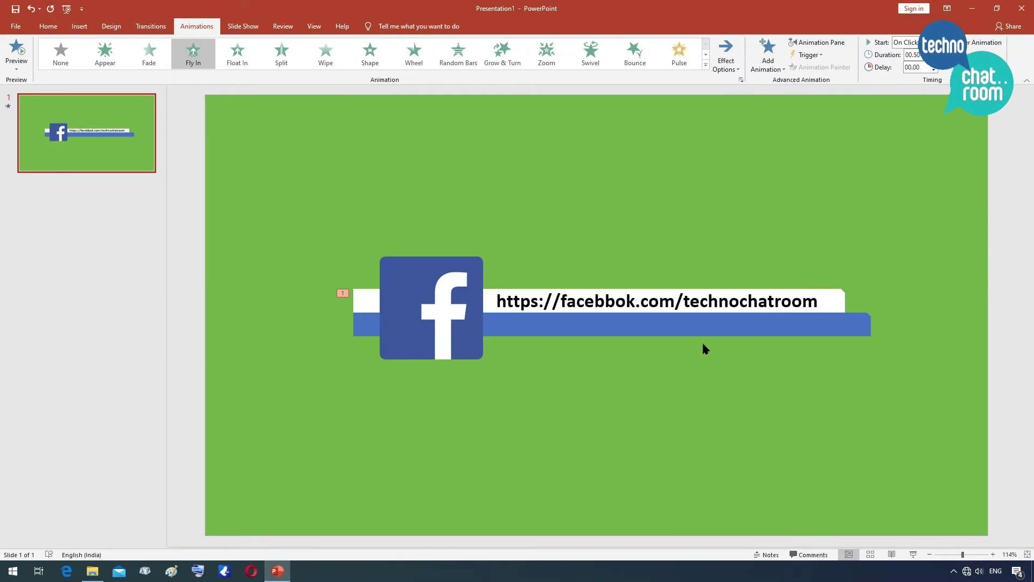
# Give the blue bar a Fly In entrance from the left as well
pyautogui.click(193, 54)
pyautogui.click(727, 51)
pyautogui.click(746, 146)
pyautogui.click(453, 359)
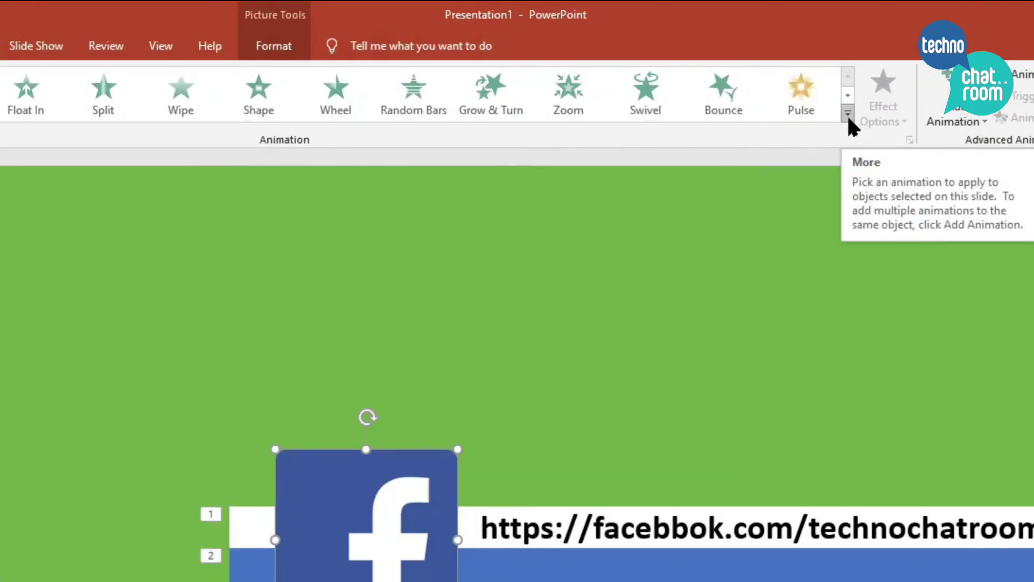
# Apply the Pinwheel entrance effect to the Facebook logo from More Entrance Effects
pyautogui.click(848, 115)
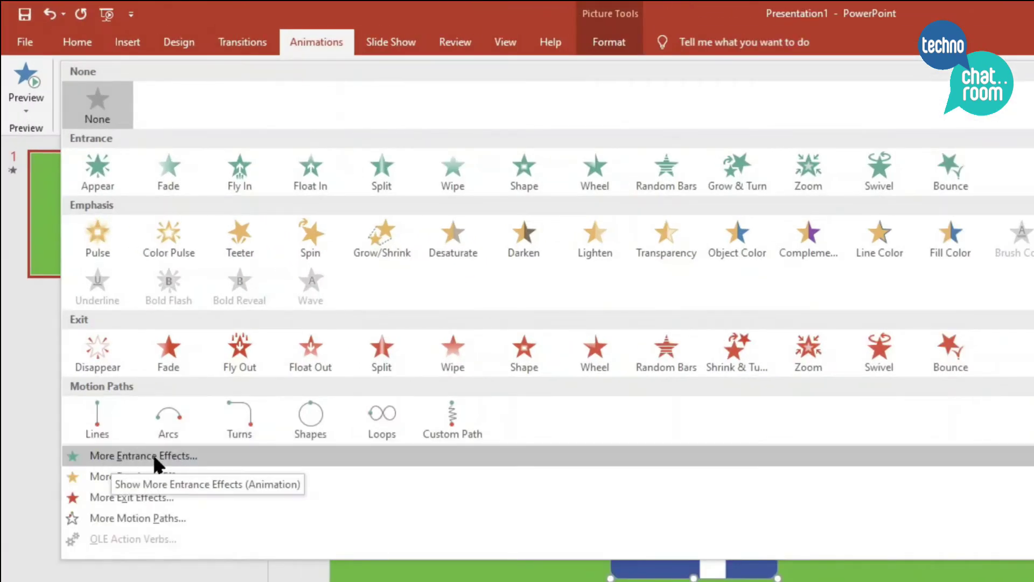
pyautogui.click(137, 456)
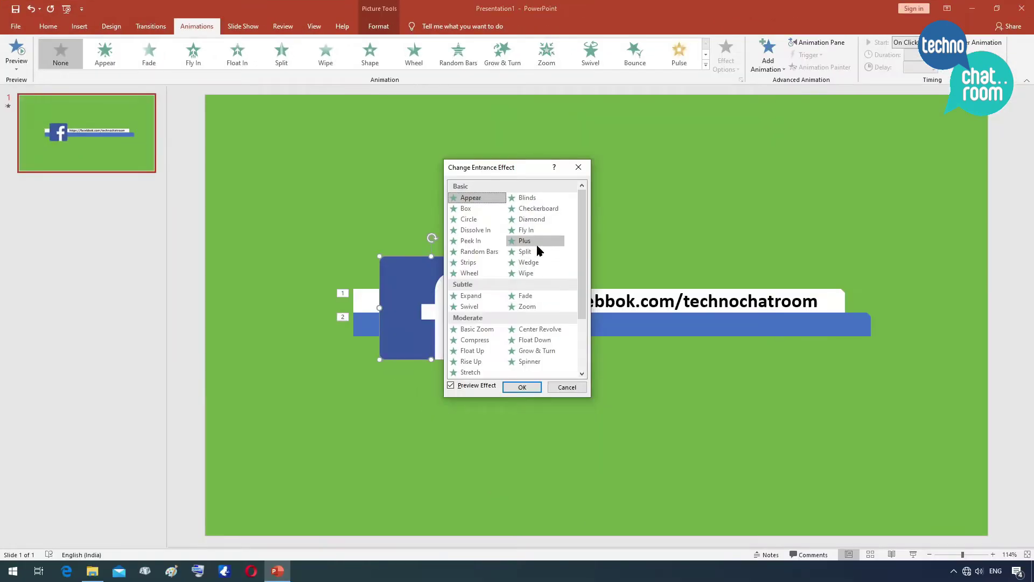
pyautogui.moveTo(583, 287); pyautogui.dragTo(593, 339)
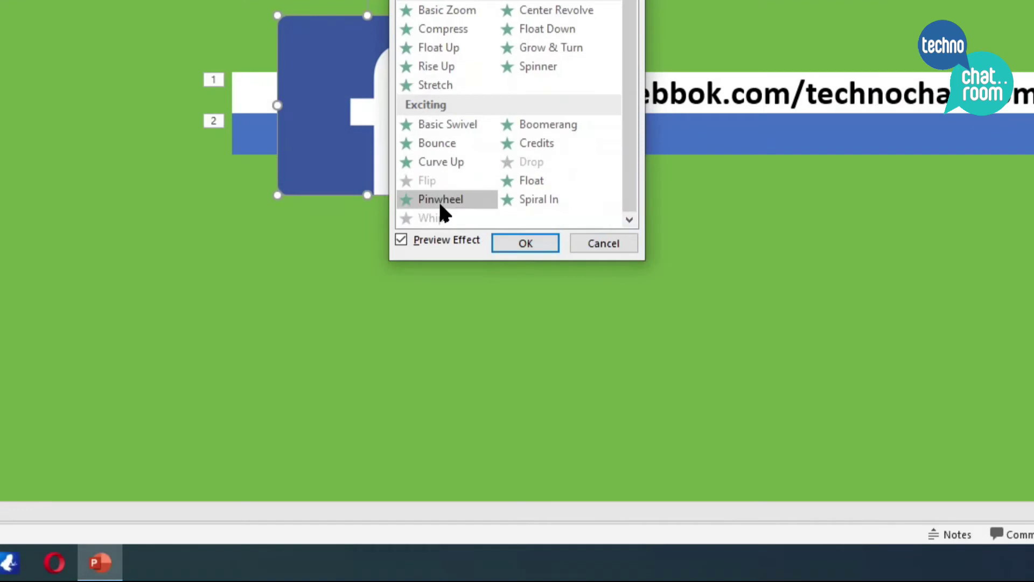
pyautogui.click(434, 202)
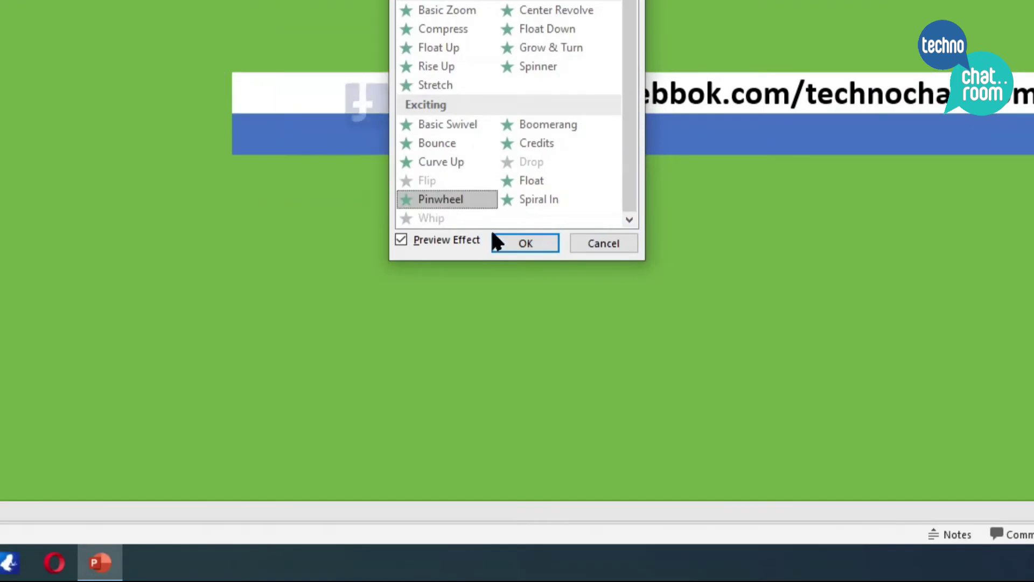
pyautogui.click(506, 244)
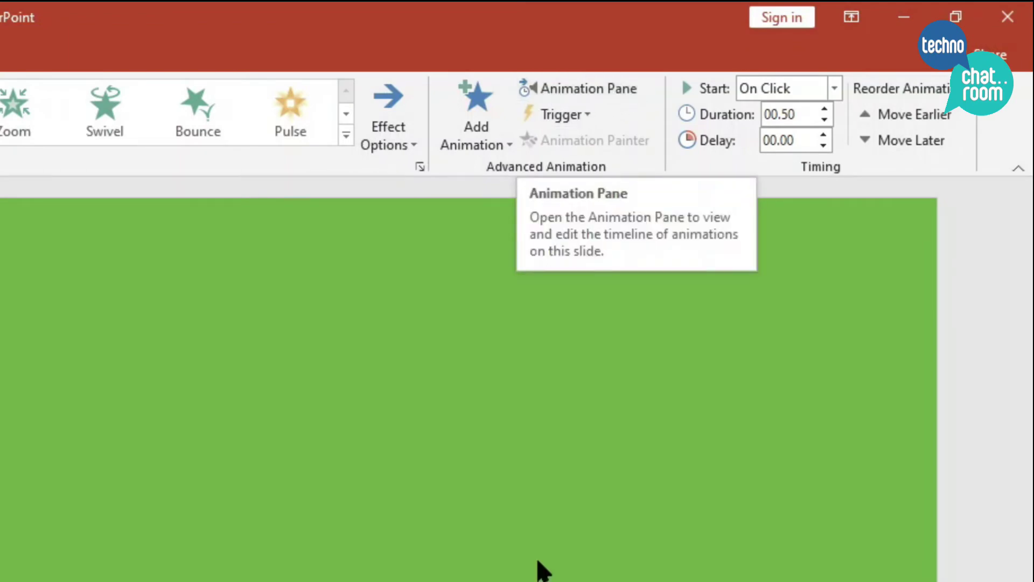
# In the Animation Pane, set the blue bar and logo animations to start After Previous
pyautogui.click(577, 88)
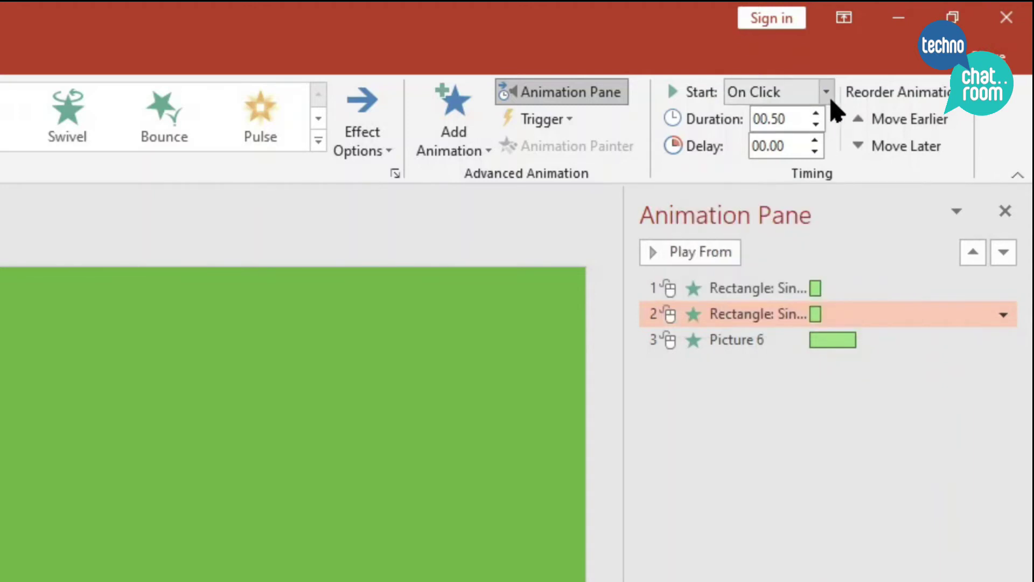
pyautogui.click(828, 96)
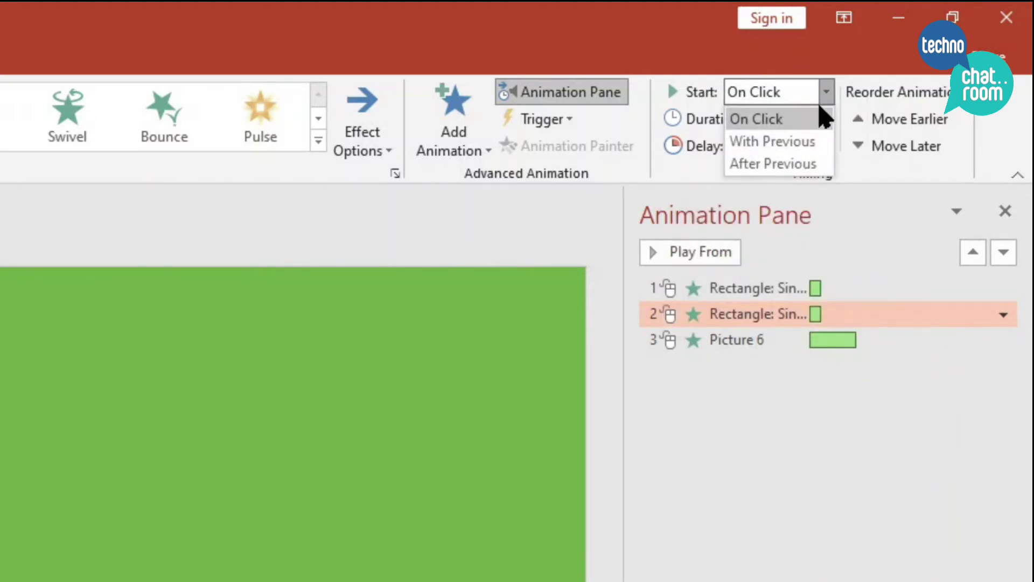
pyautogui.click(760, 164)
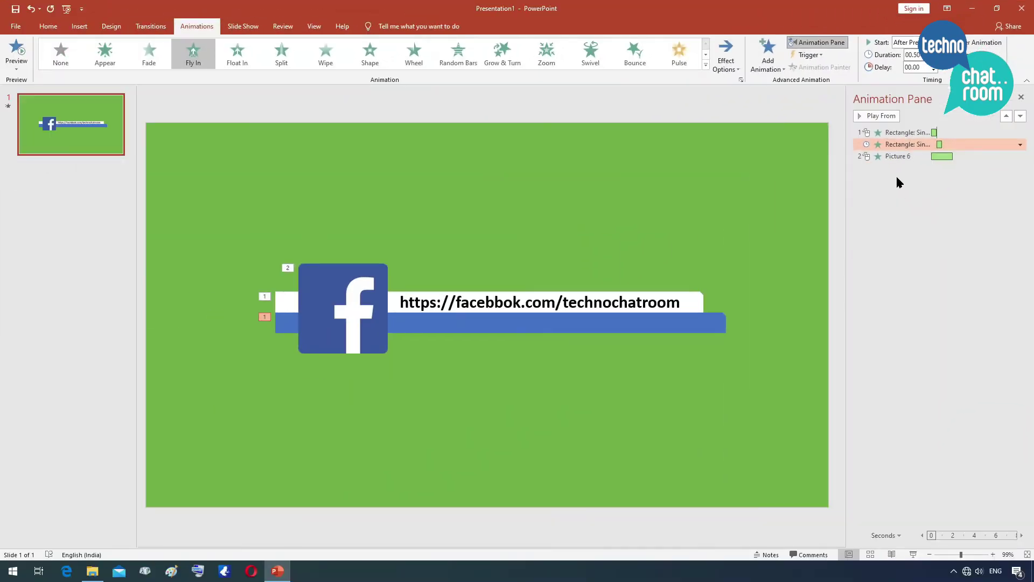
pyautogui.click(894, 157)
pyautogui.click(915, 43)
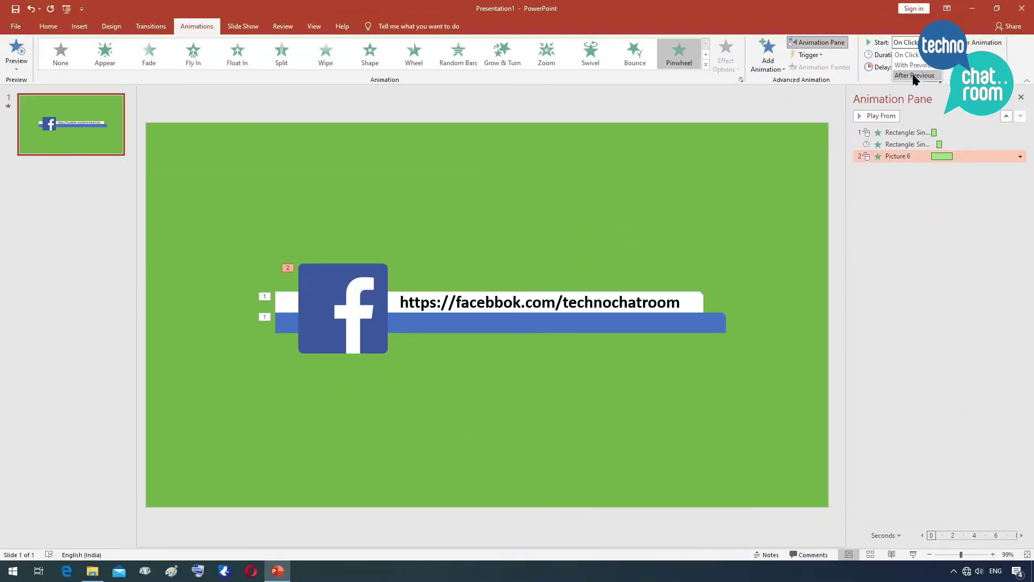
pyautogui.click(915, 75)
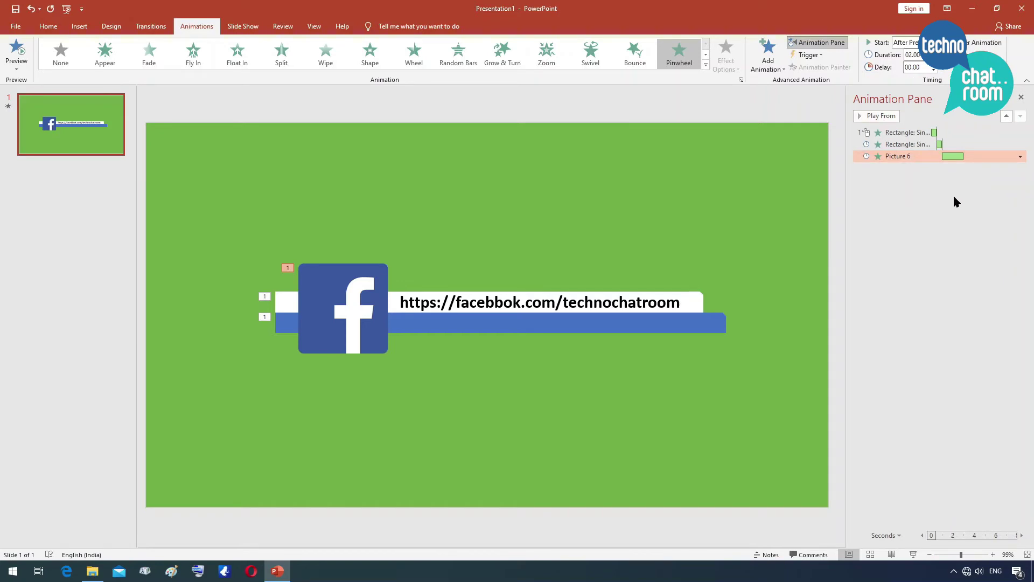
# Preview the animation sequence starting from the first bar's animation
pyautogui.moveTo(881, 132); pyautogui.dragTo(902, 143)
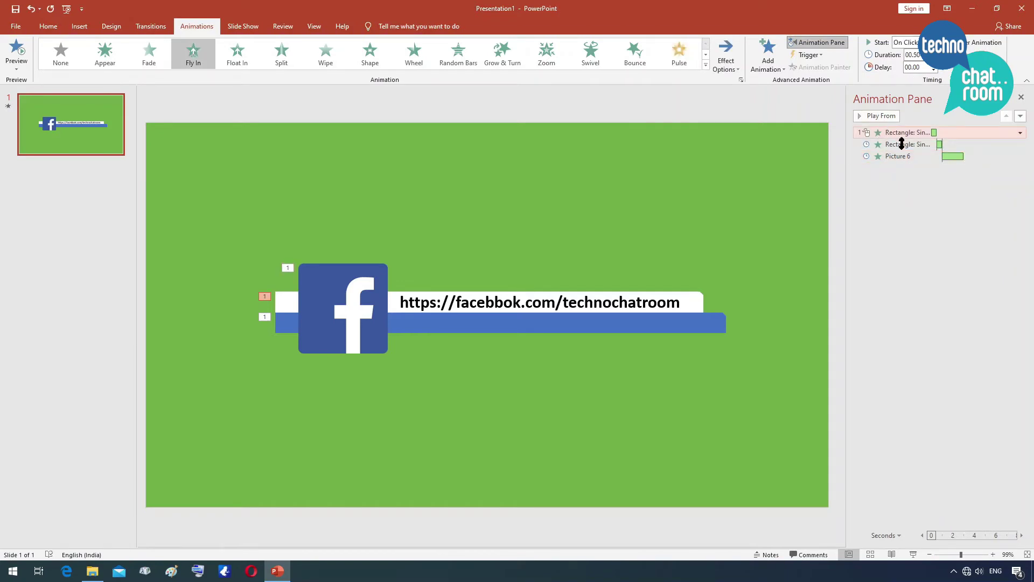
pyautogui.click(876, 116)
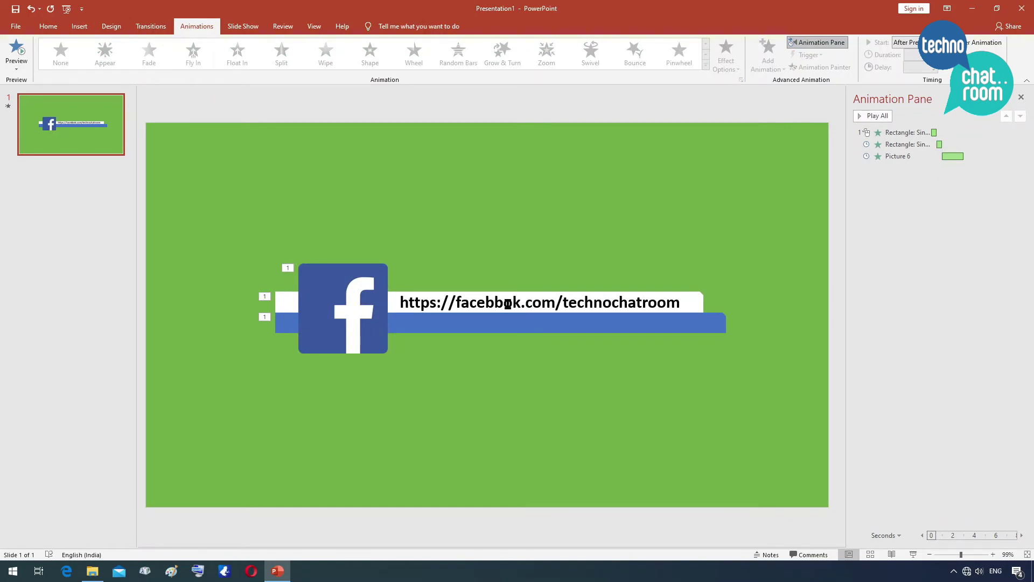
pyautogui.click(456, 302)
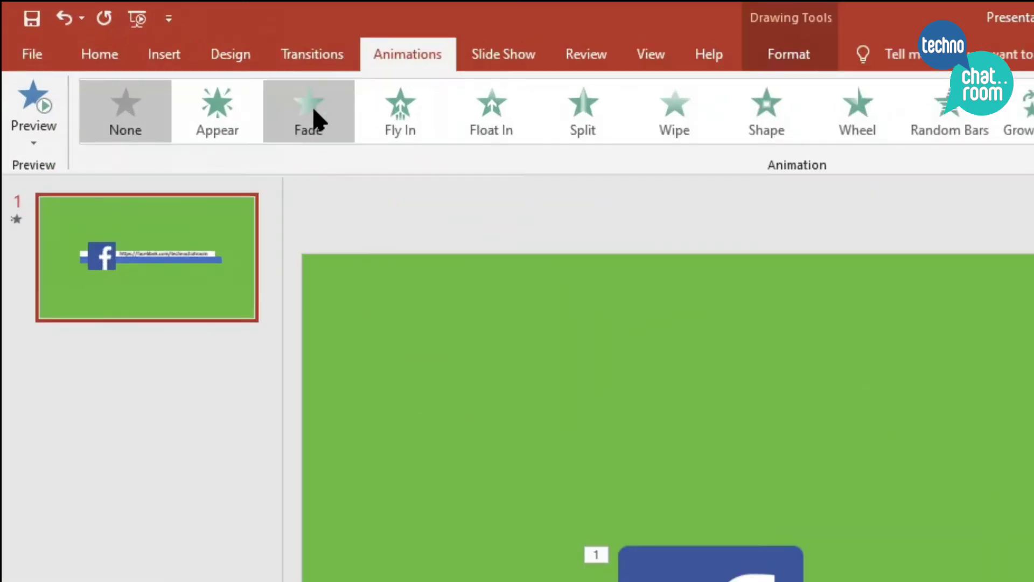
# Add a Fade entrance to the URL text, starting After Previous
pyautogui.click(150, 51)
pyautogui.click(481, 310)
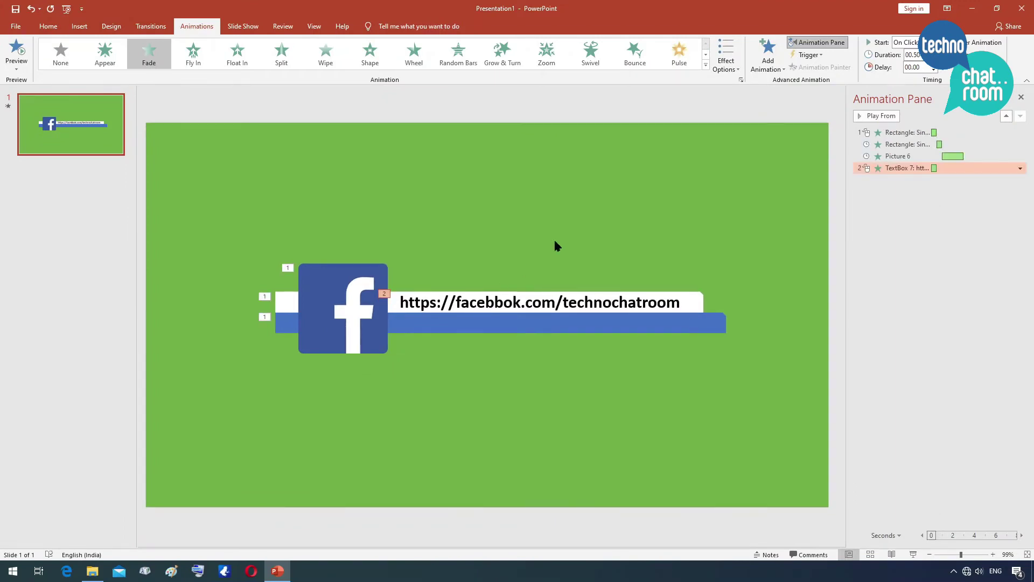
pyautogui.click(939, 43)
pyautogui.click(914, 75)
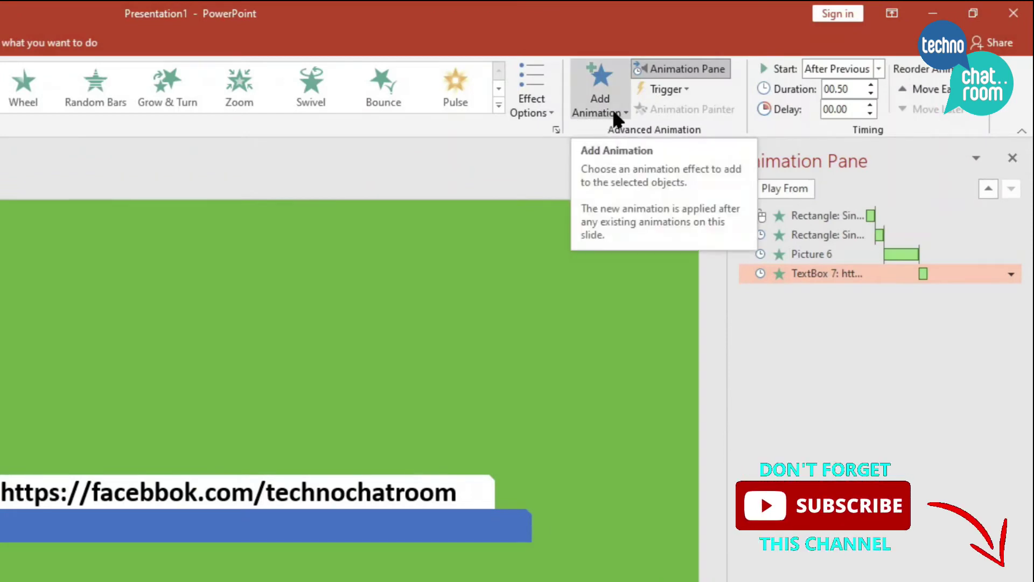
# Add a Font Color emphasis to the URL text, starting After Previous
pyautogui.click(601, 100)
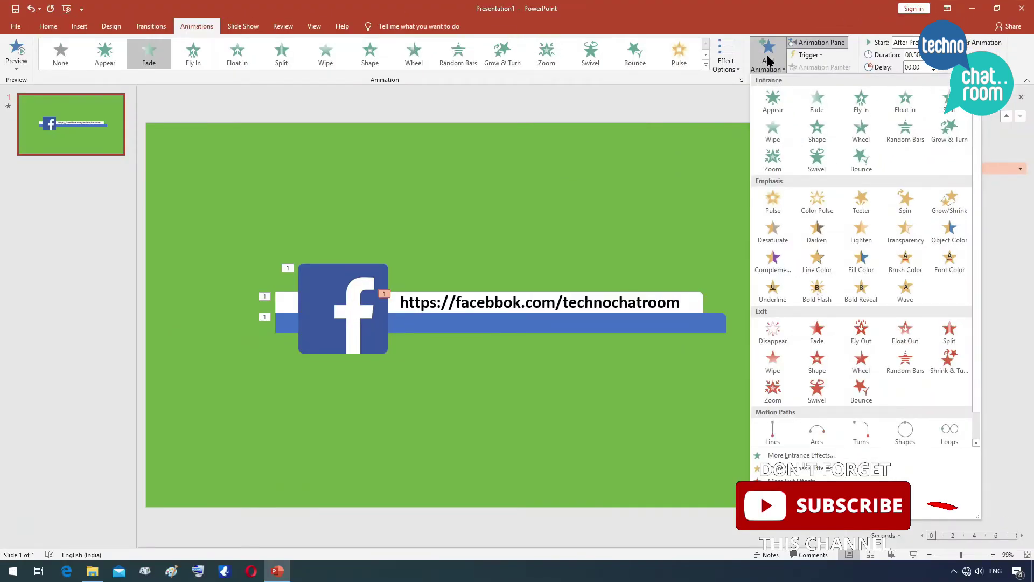
pyautogui.click(952, 267)
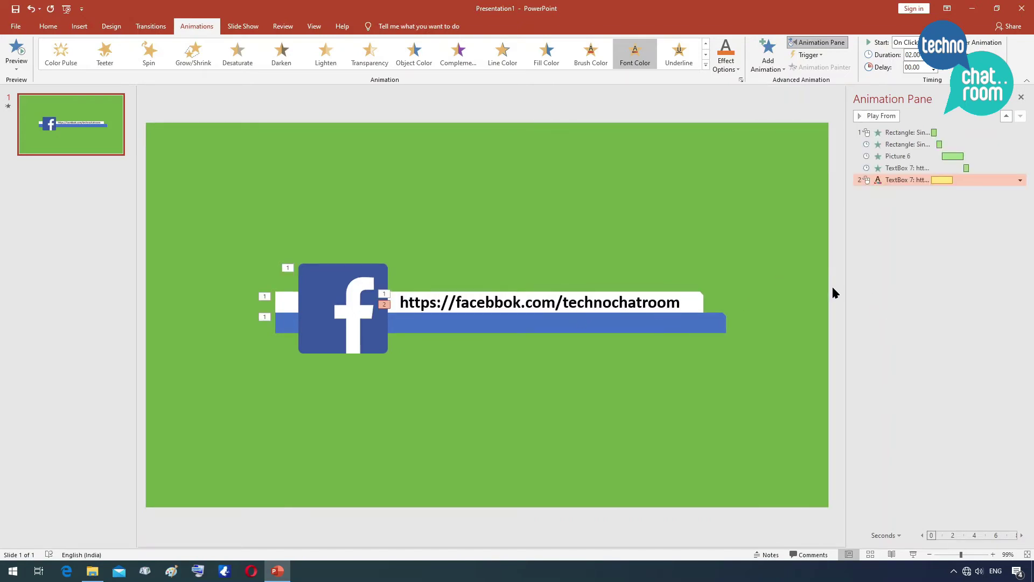
pyautogui.click(910, 42)
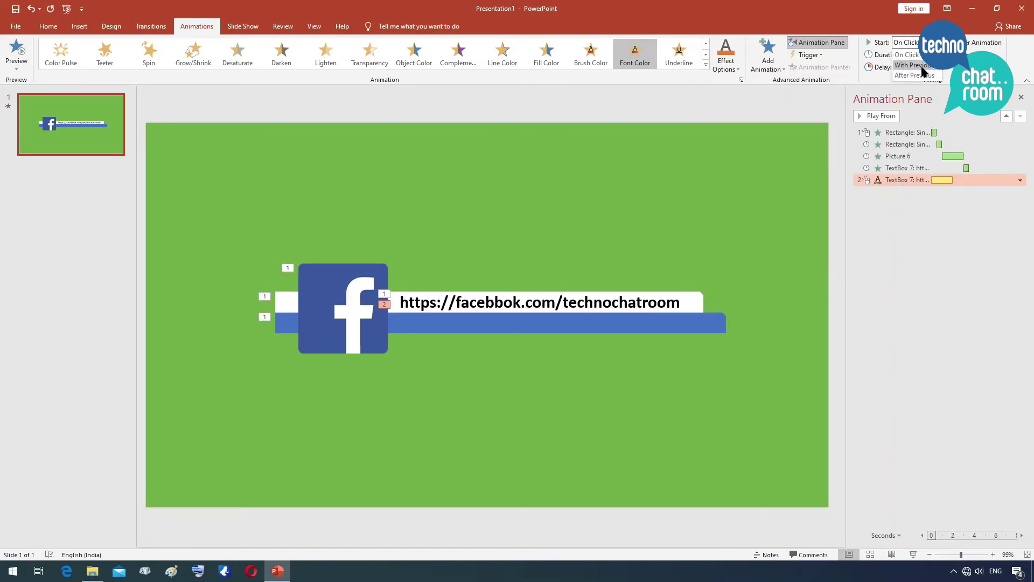
pyautogui.click(916, 75)
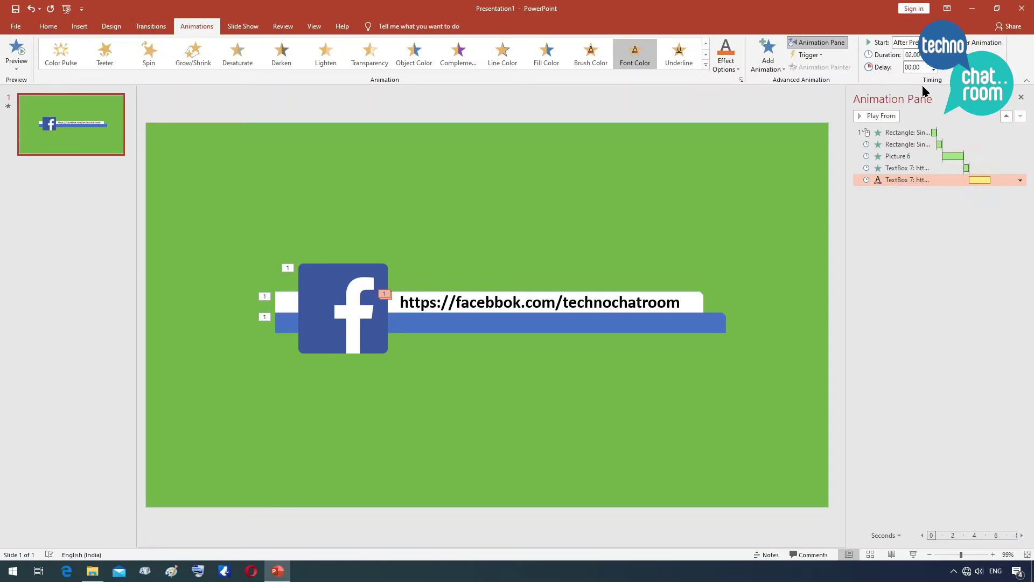
# Preview the animations from the first bar's entry, then deselect
pyautogui.click(891, 133)
pyautogui.click(874, 116)
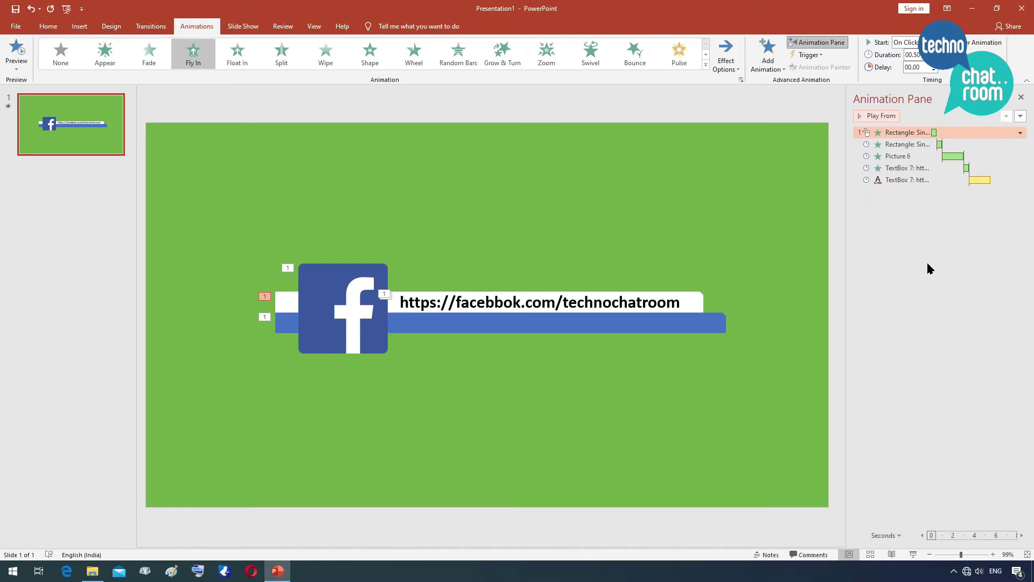
pyautogui.click(570, 359)
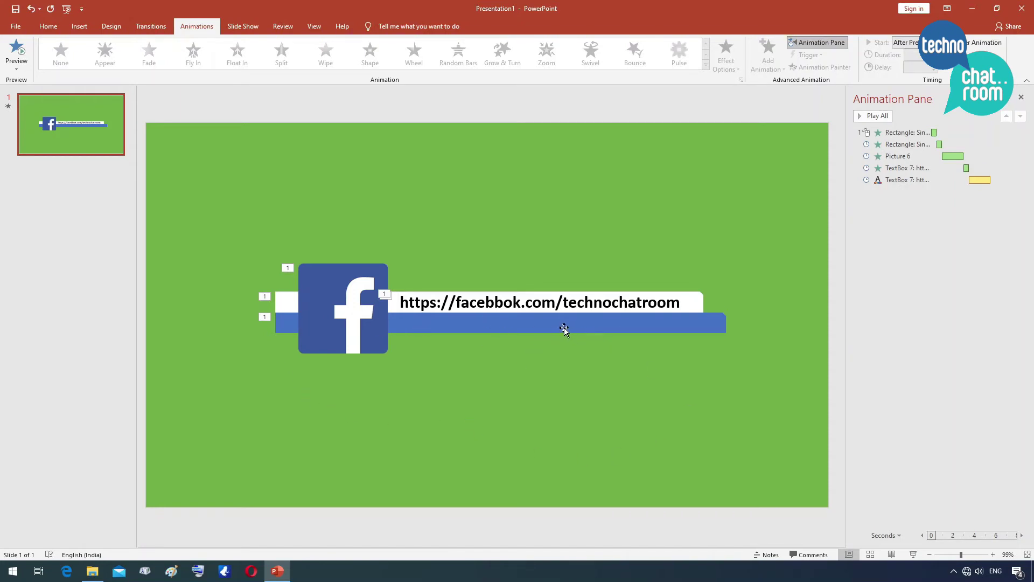
# Fill the blue bar with the Facebook logo's dark blue using the Shape Fill eyedropper
pyautogui.click(564, 328)
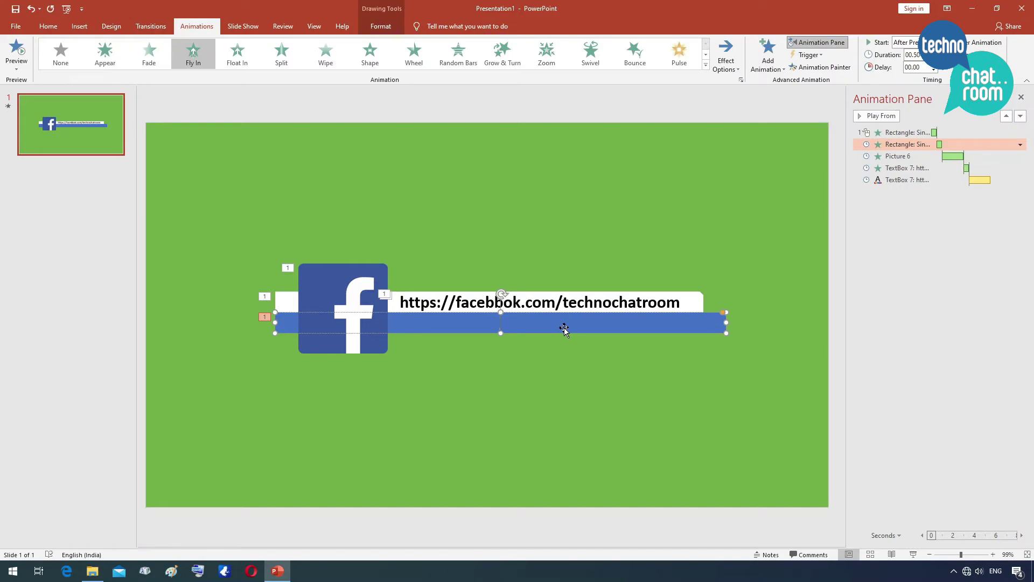
pyautogui.click(386, 28)
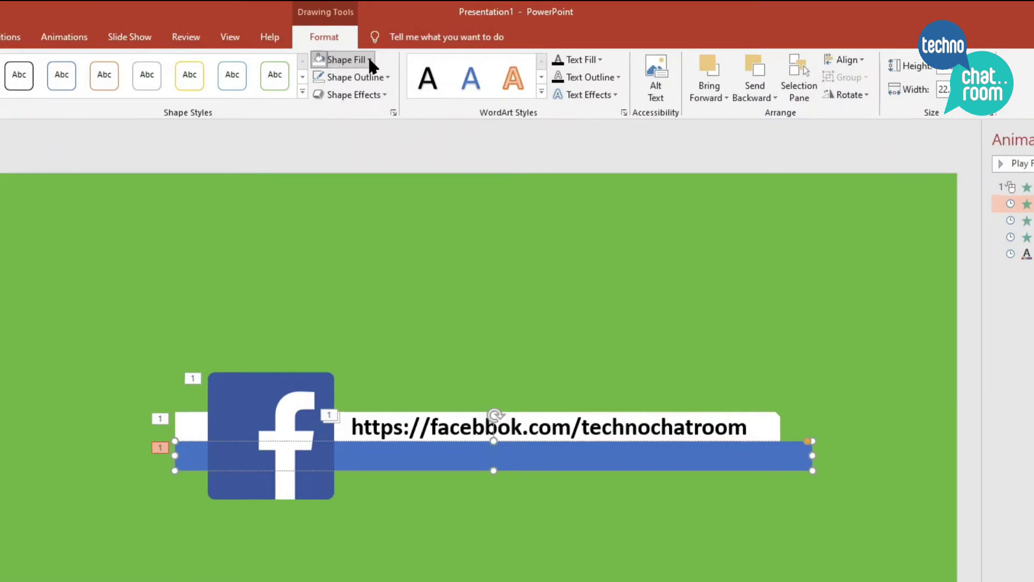
pyautogui.click(414, 43)
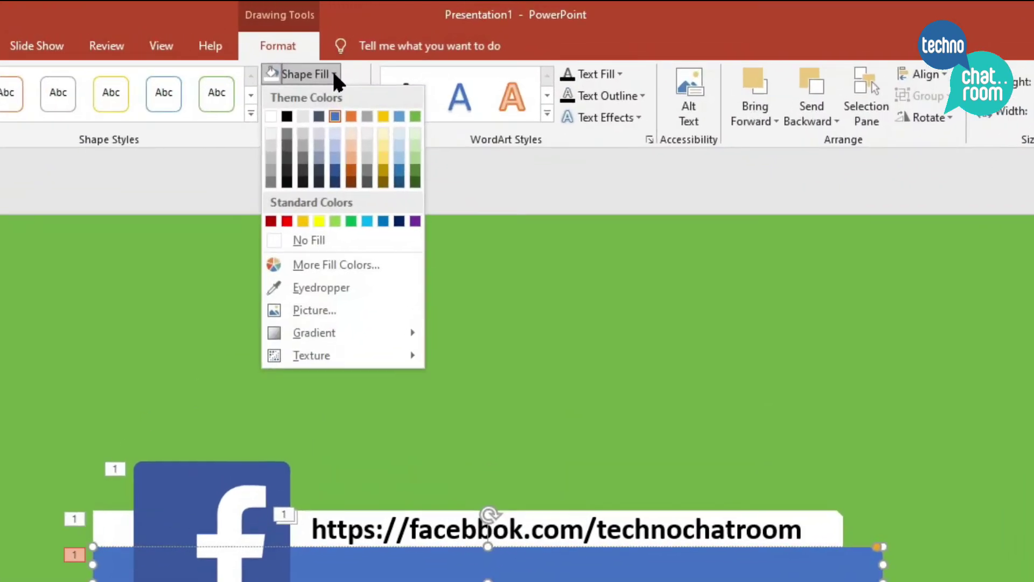
pyautogui.click(313, 294)
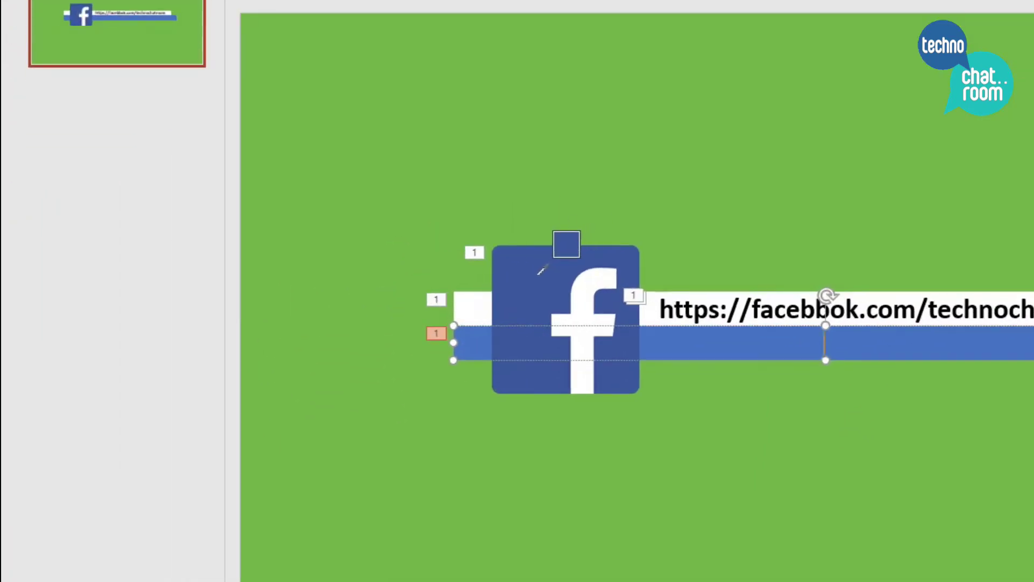
pyautogui.click(540, 272)
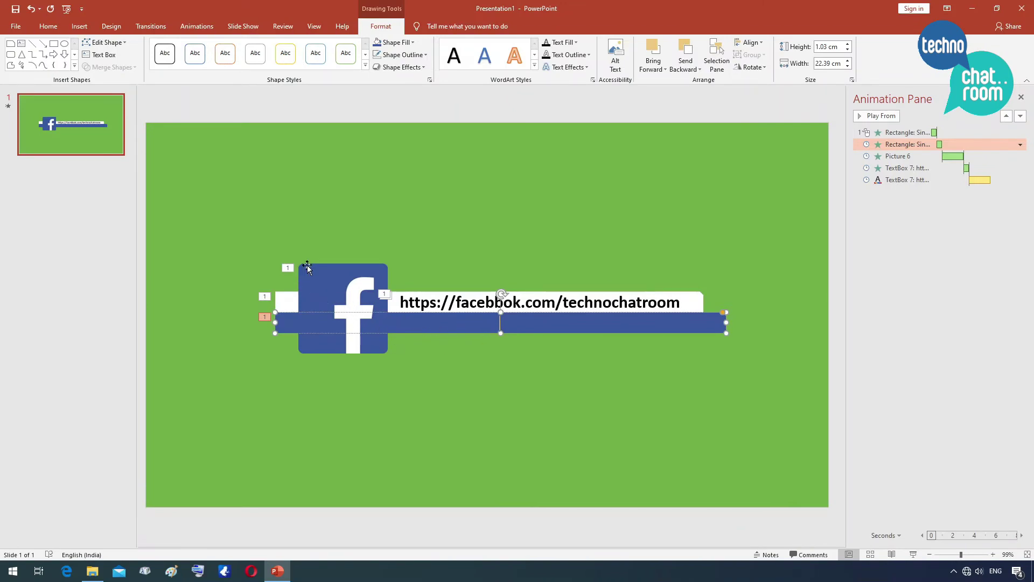
pyautogui.click(458, 350)
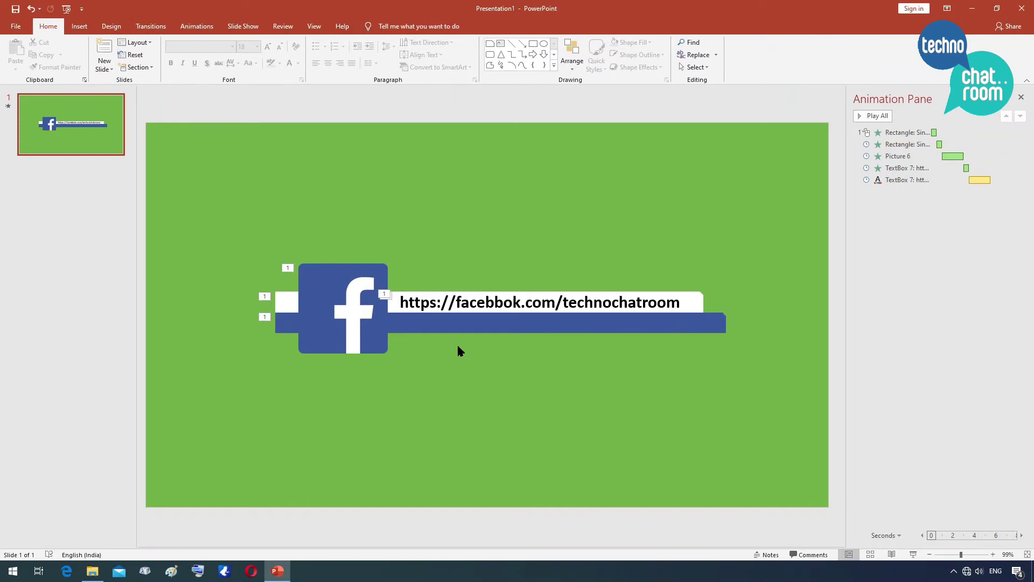
# Nudge the URL text box slightly to the right along the white bar
pyautogui.click(456, 302)
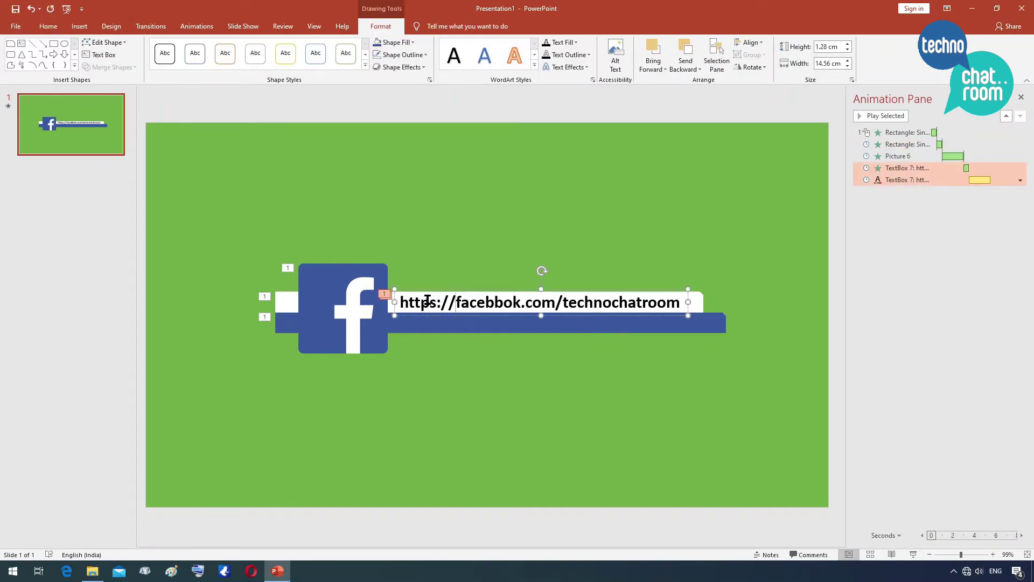
pyautogui.moveTo(426, 292); pyautogui.dragTo(426, 289)
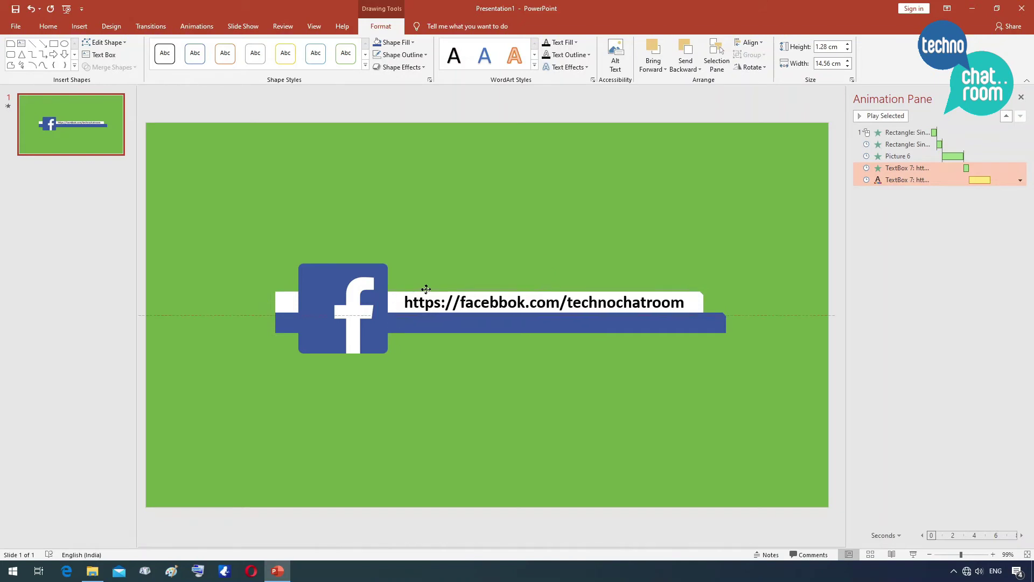
pyautogui.click(453, 365)
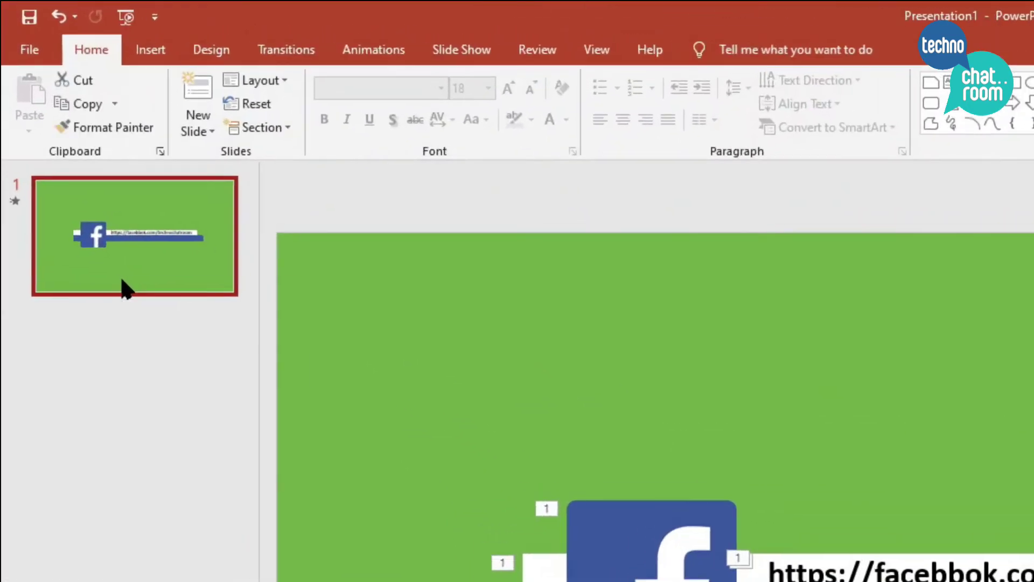
# Duplicate slide 1 and delete the Facebook logo from the new slide 2
pyautogui.rightClick(66, 148)
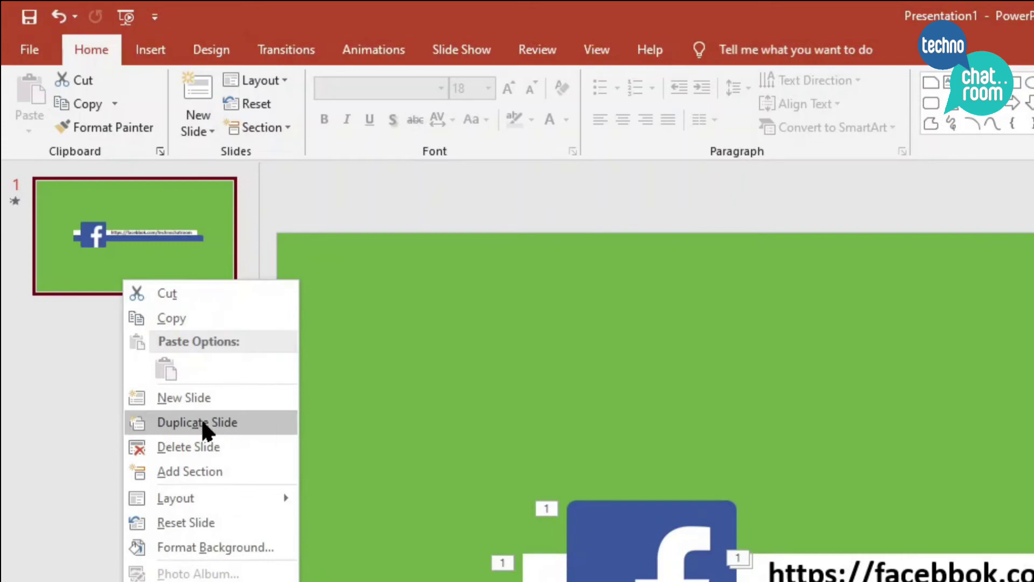
pyautogui.click(160, 423)
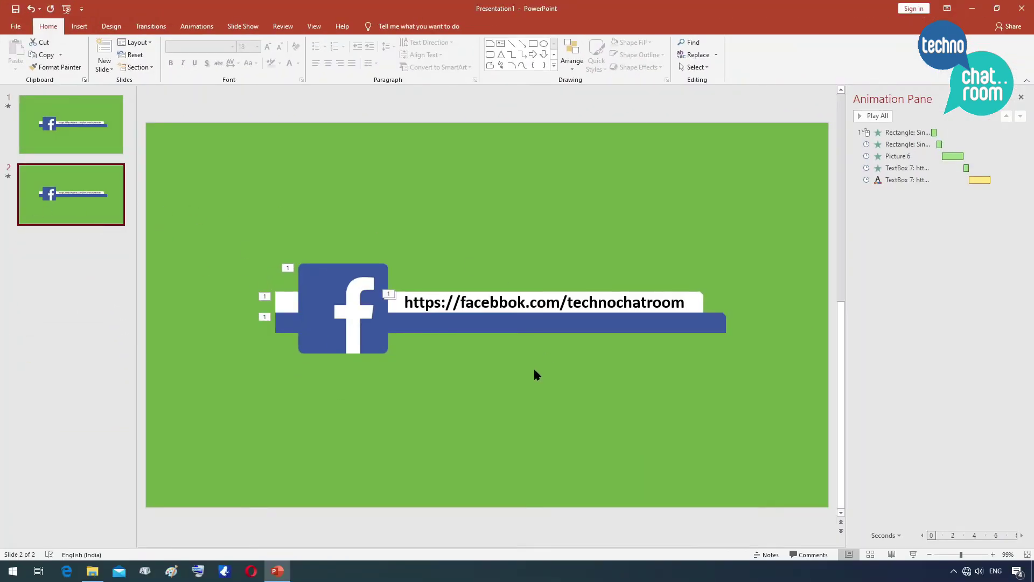
pyautogui.click(448, 375)
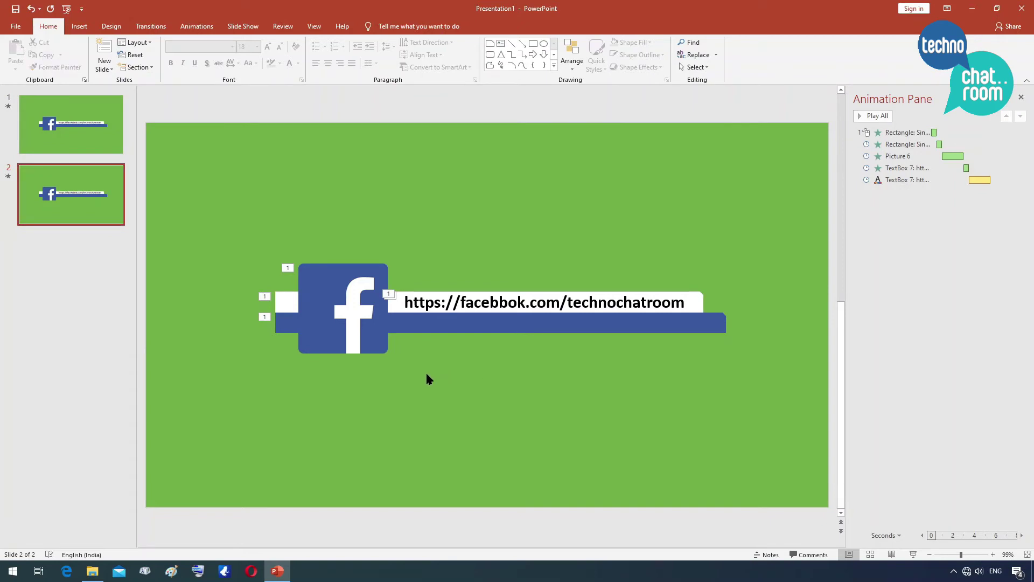
pyautogui.click(344, 332)
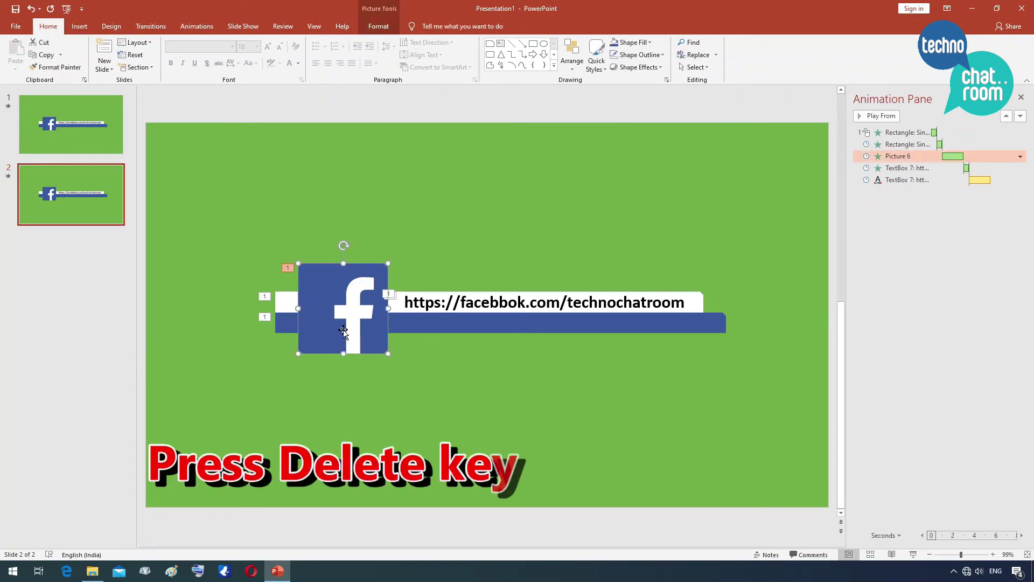
pyautogui.press('Delete')
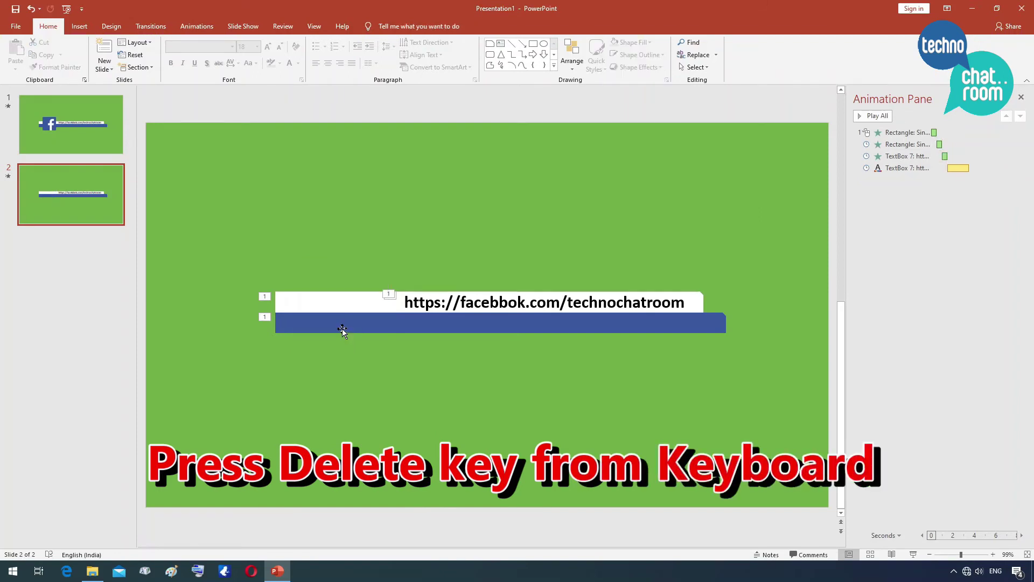
pyautogui.click(78, 27)
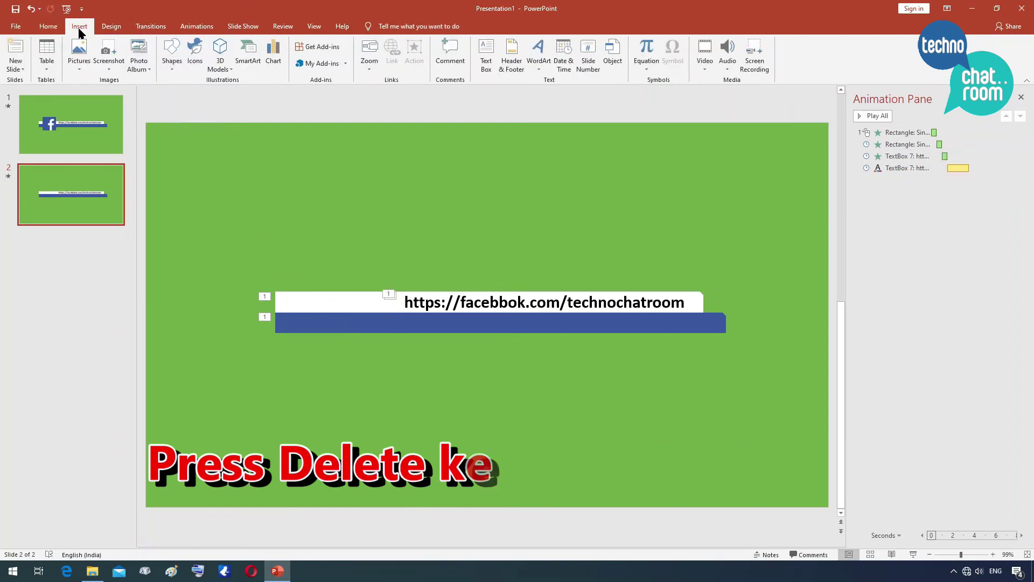
# Insert the Twitter logo image pngfuel.com(111) from this computer onto slide 2
pyautogui.click(80, 61)
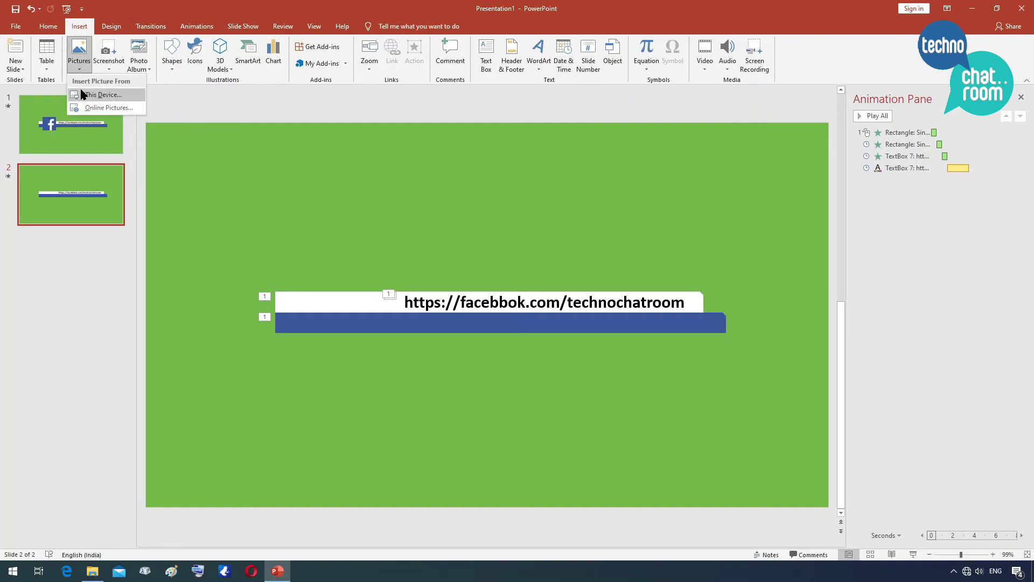
pyautogui.click(89, 93)
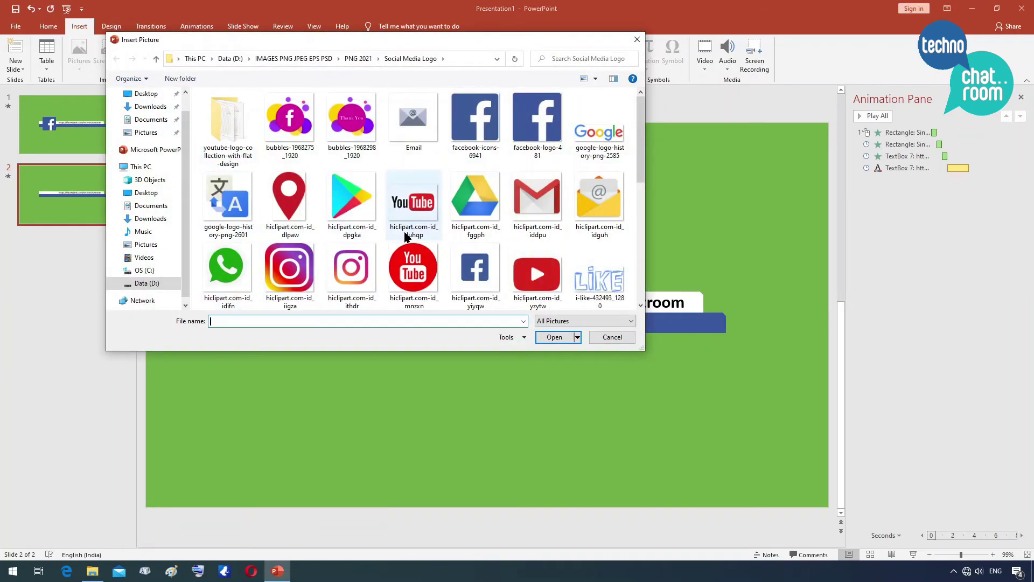
pyautogui.scroll(-1, 410, 245)
pyautogui.scroll(-2, 414, 254)
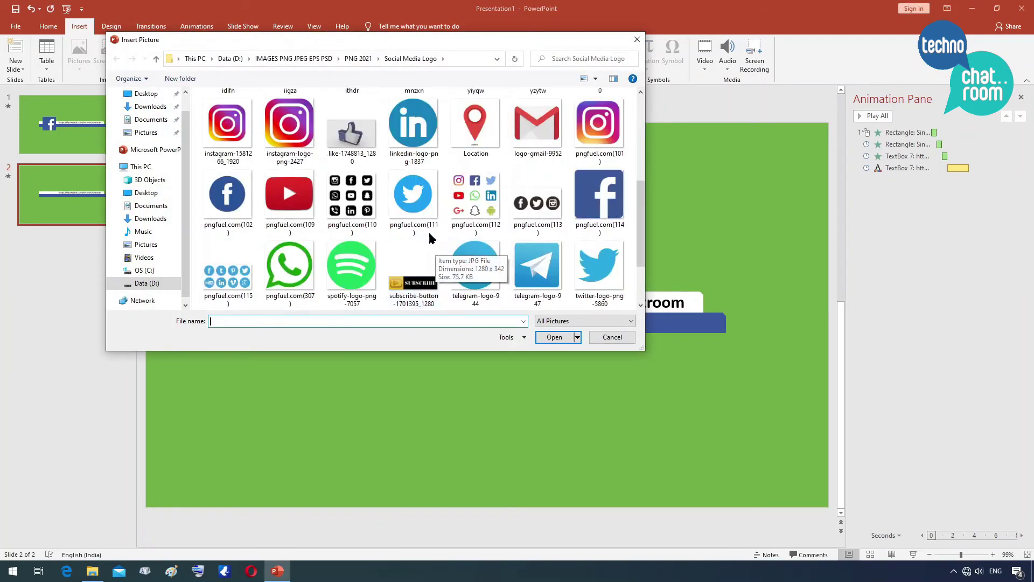
pyautogui.click(413, 199)
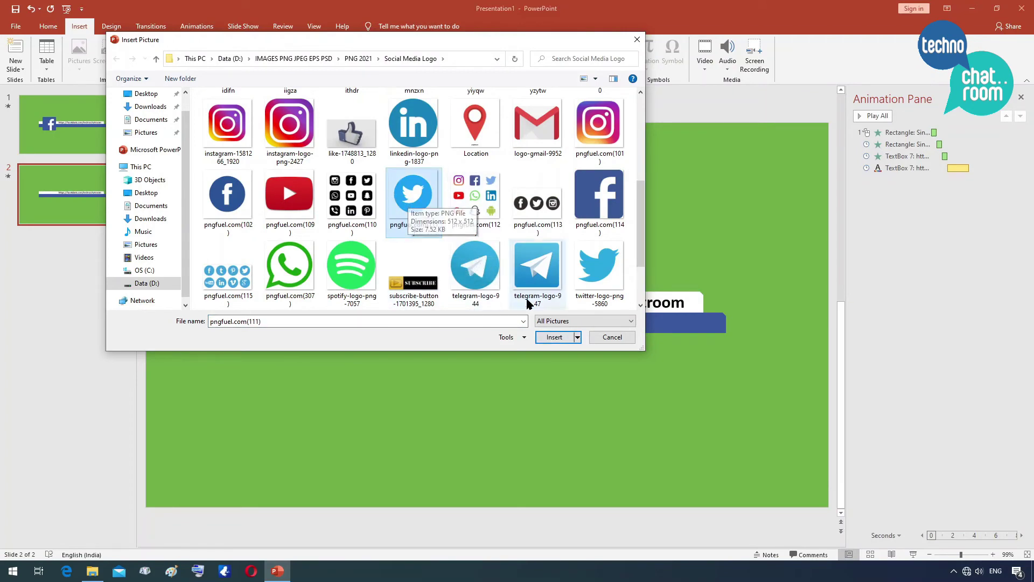
pyautogui.click(554, 337)
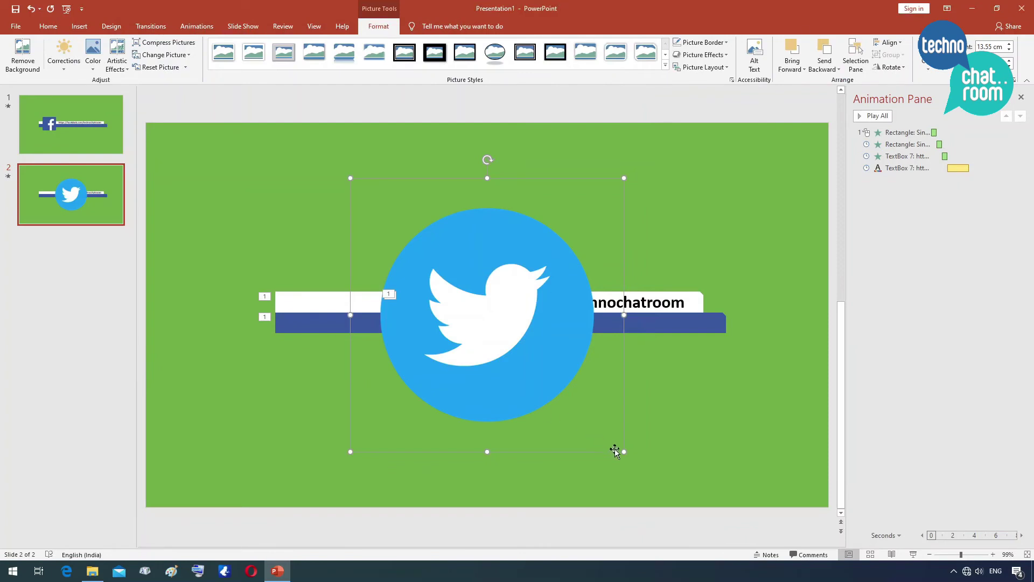
# Shrink the Twitter logo to about 6.43 cm and place it over the bar's left end
pyautogui.moveTo(625, 454); pyautogui.dragTo(517, 344)
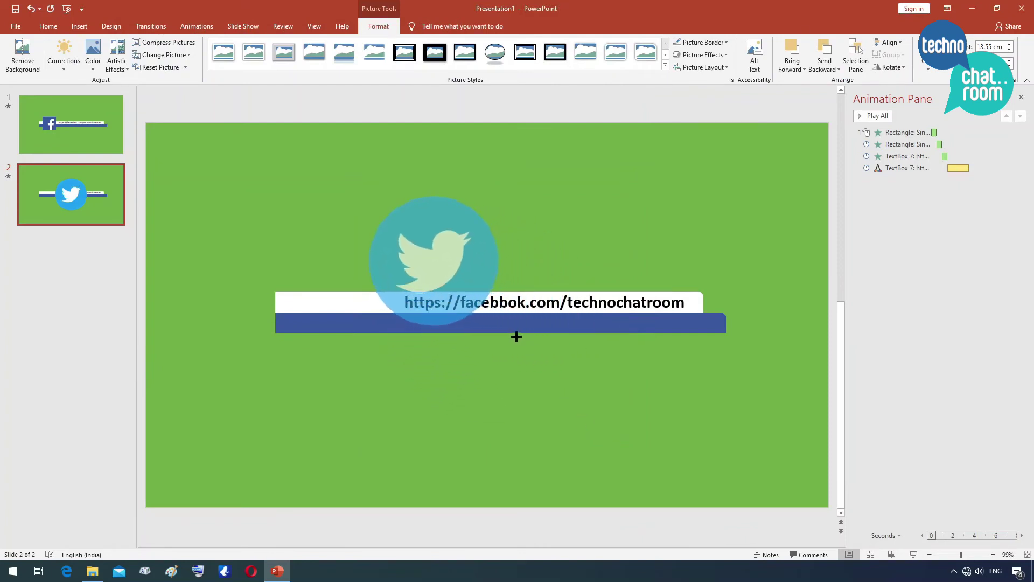
pyautogui.moveTo(517, 346); pyautogui.dragTo(501, 328)
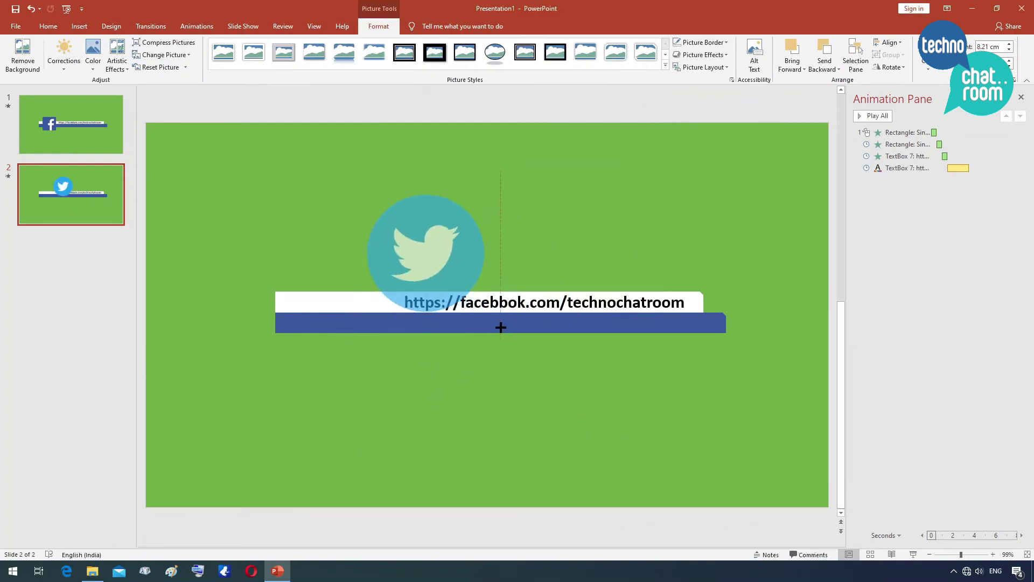
pyautogui.moveTo(449, 258); pyautogui.dragTo(360, 306)
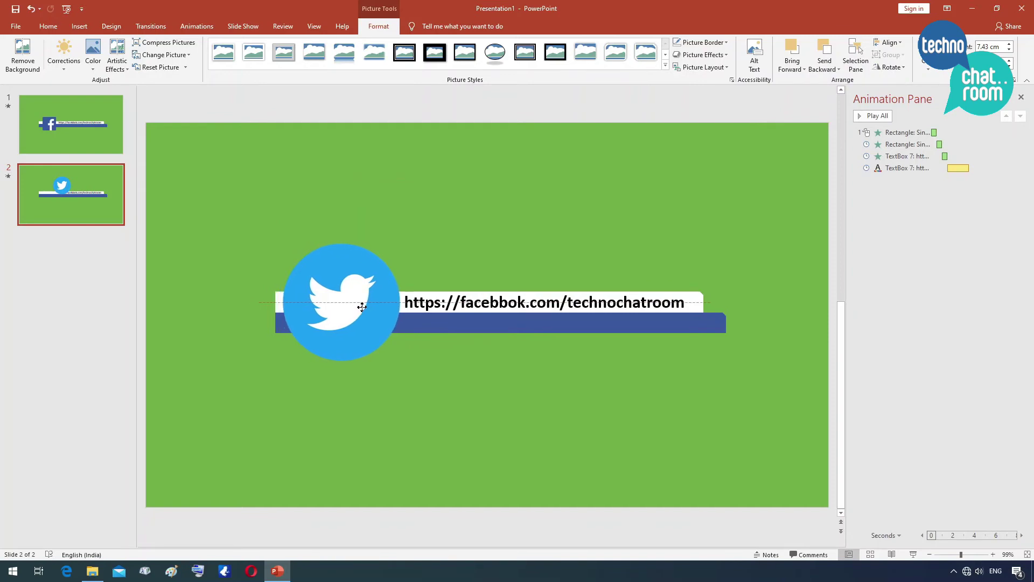
pyautogui.moveTo(360, 306); pyautogui.dragTo(368, 306)
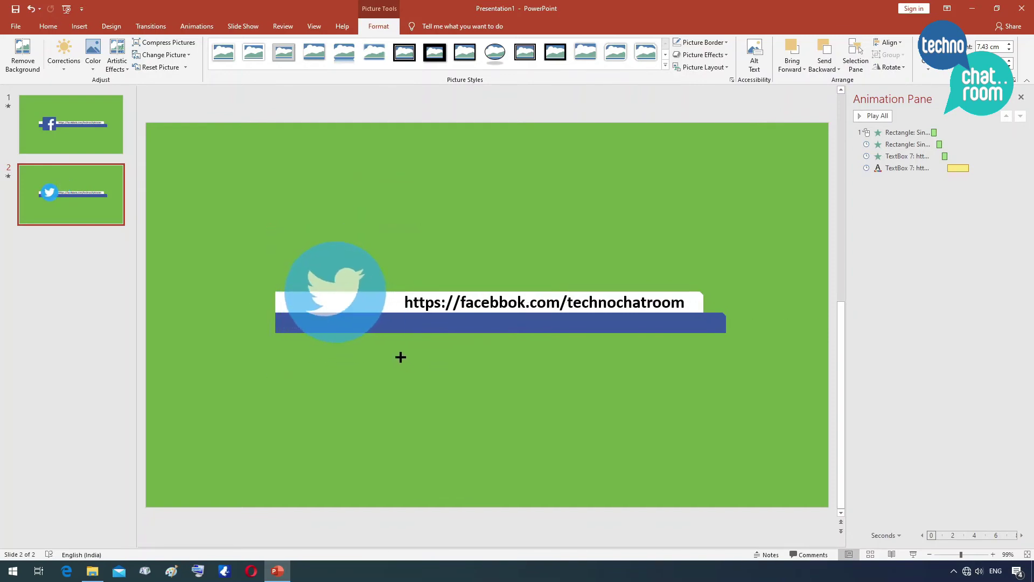
pyautogui.moveTo(411, 367); pyautogui.dragTo(399, 355)
pyautogui.moveTo(340, 317); pyautogui.dragTo(350, 322)
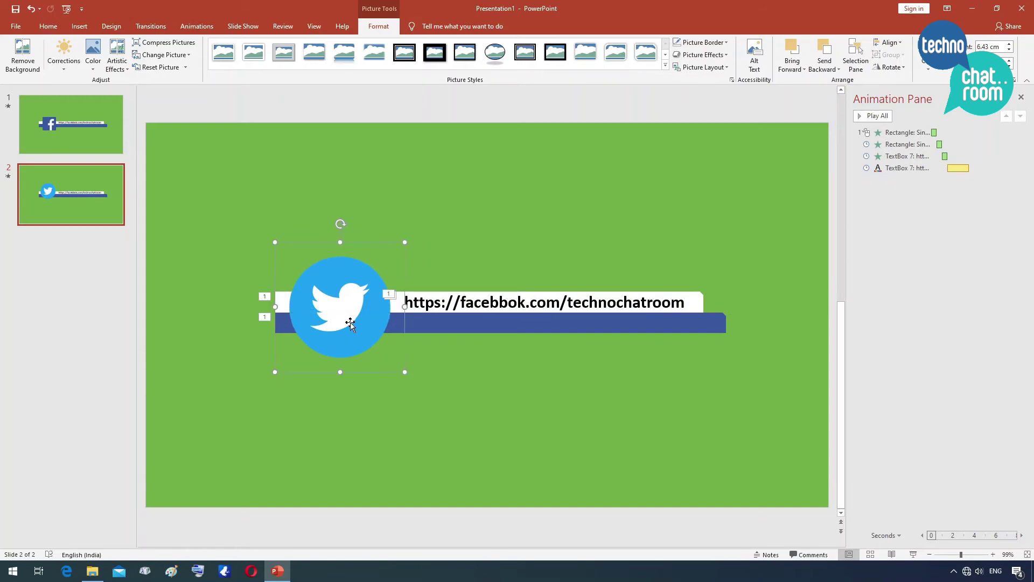
pyautogui.click(457, 309)
pyautogui.click(689, 303)
pyautogui.press('BackSpace')
pyautogui.press('BackSpace')
pyautogui.press('BackSpace')
pyautogui.press('BackSpace')
pyautogui.press('BackSpace')
pyautogui.press('BackSpace')
pyautogui.press('BackSpace')
pyautogui.write('@technochatroom')
pyautogui.click(688, 313)
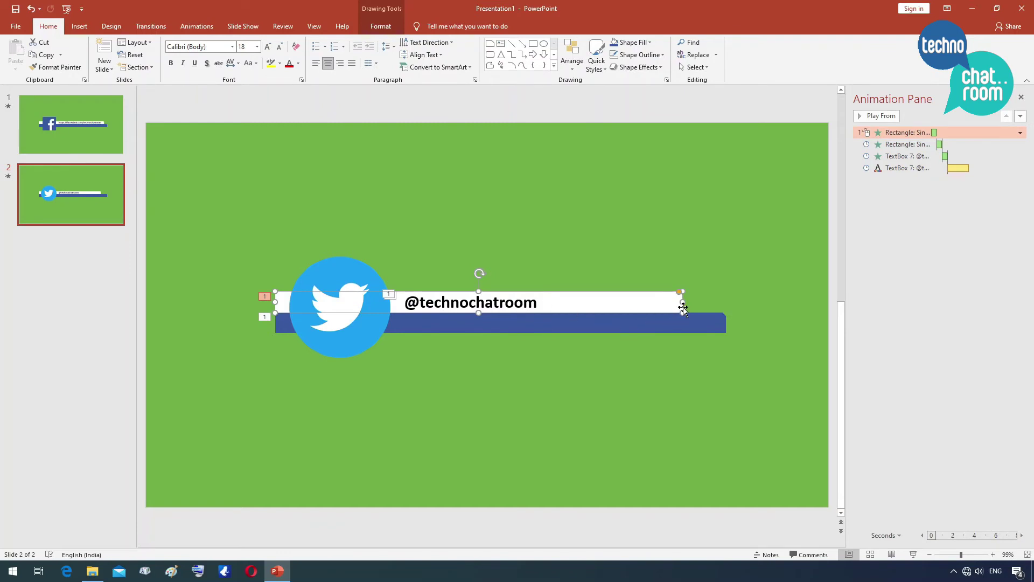
# Shorten the white and dark blue bars from their right ends
pyautogui.moveTo(683, 303); pyautogui.dragTo(563, 320)
pyautogui.click(639, 329)
pyautogui.moveTo(729, 324); pyautogui.dragTo(583, 346)
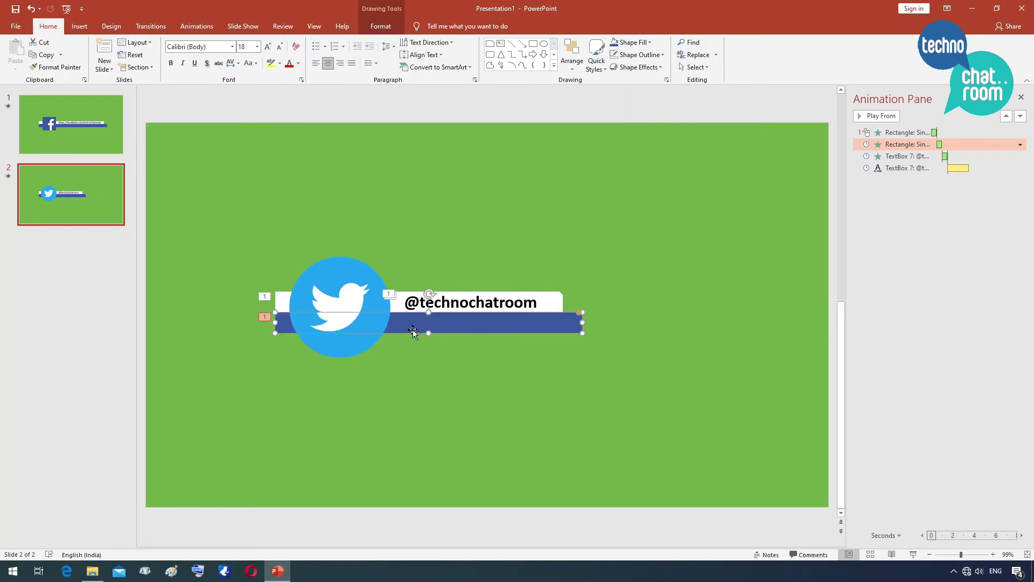
# Eyedrop the Twitter circle's light blue as the lower bar's fill
pyautogui.click(381, 26)
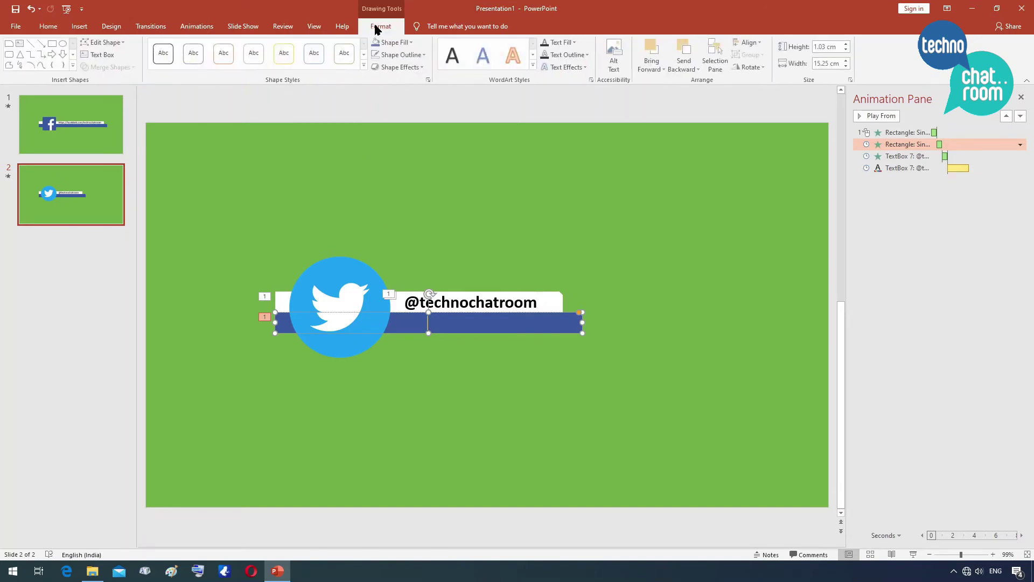
pyautogui.click(412, 43)
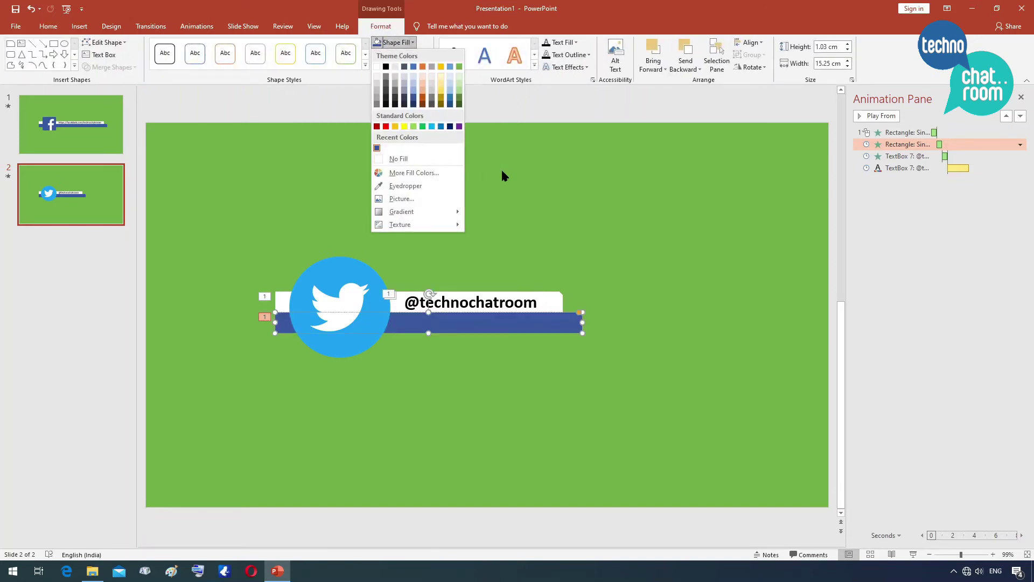
pyautogui.click(406, 185)
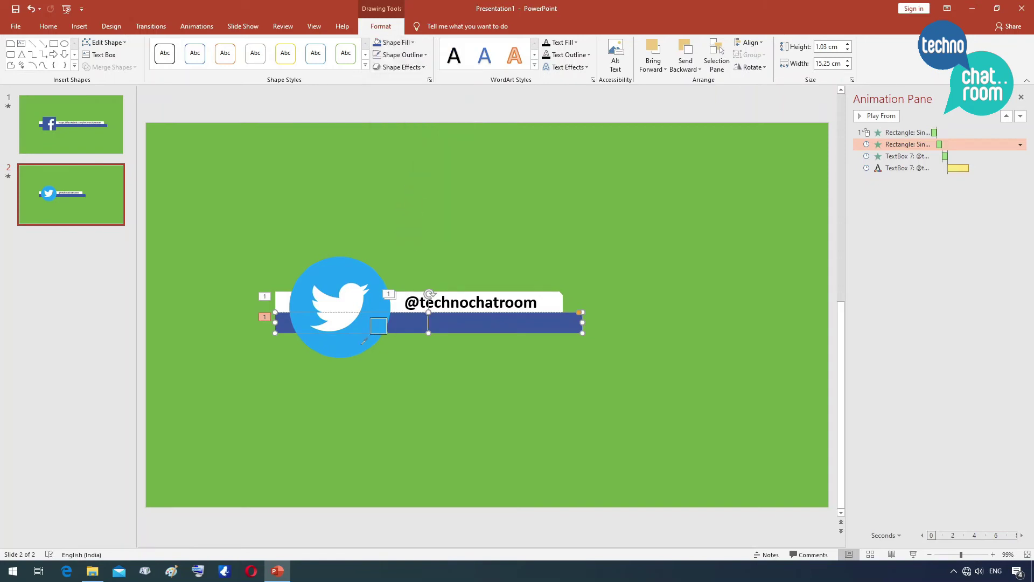
pyautogui.click(387, 324)
pyautogui.click(475, 351)
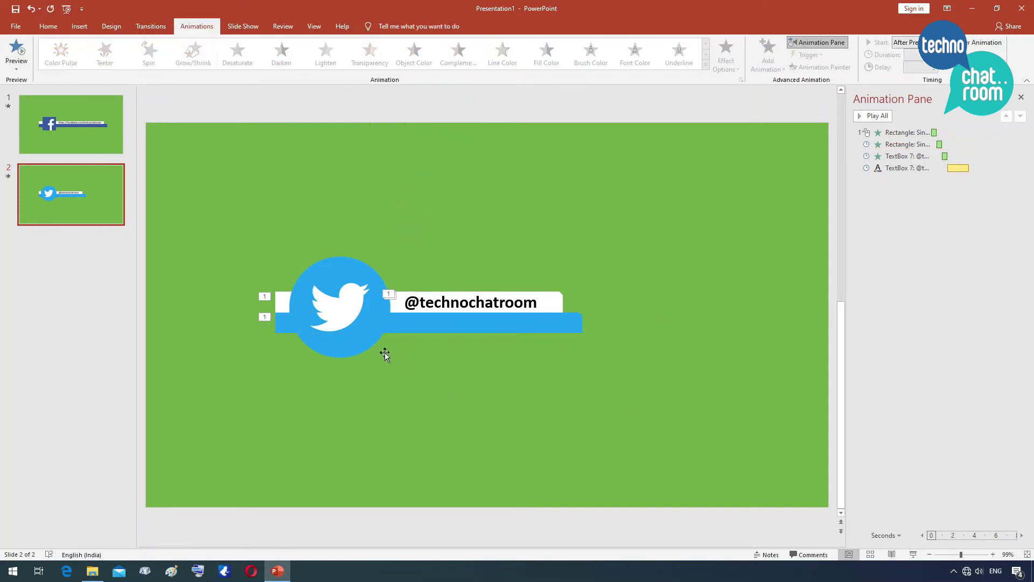
# Apply the Swivel entrance effect to the Twitter bird picture on slide 2
pyautogui.click(362, 348)
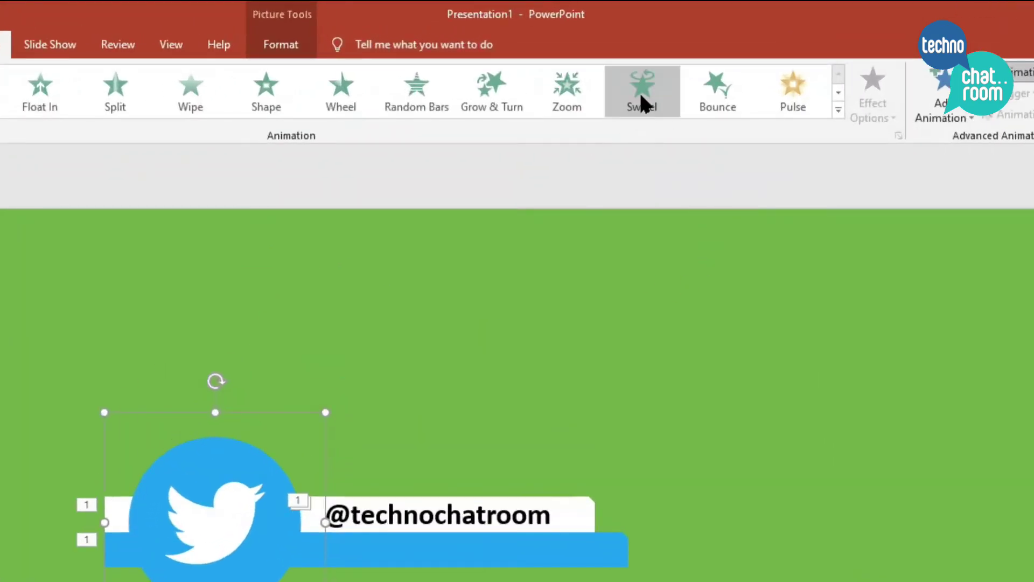
pyautogui.click(641, 97)
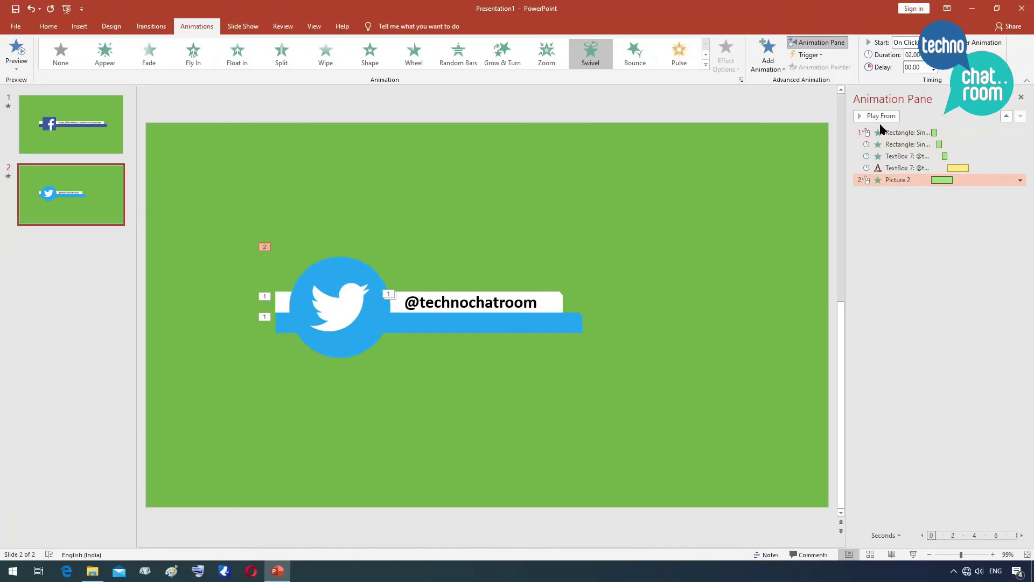
# Preview slide 2's animations from the first effect
pyautogui.click(882, 131)
pyautogui.click(874, 116)
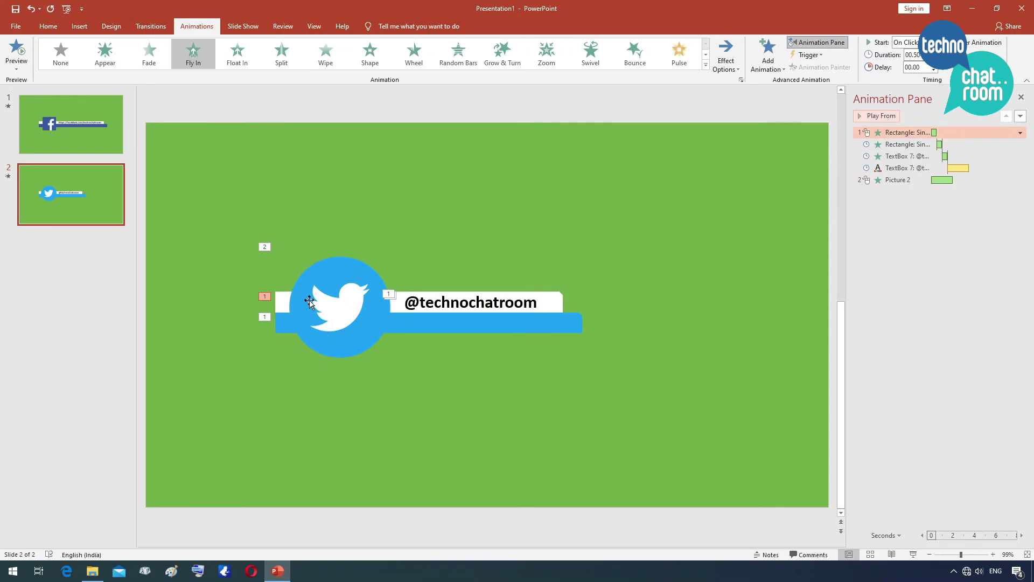
pyautogui.moveTo(868, 134); pyautogui.dragTo(866, 186)
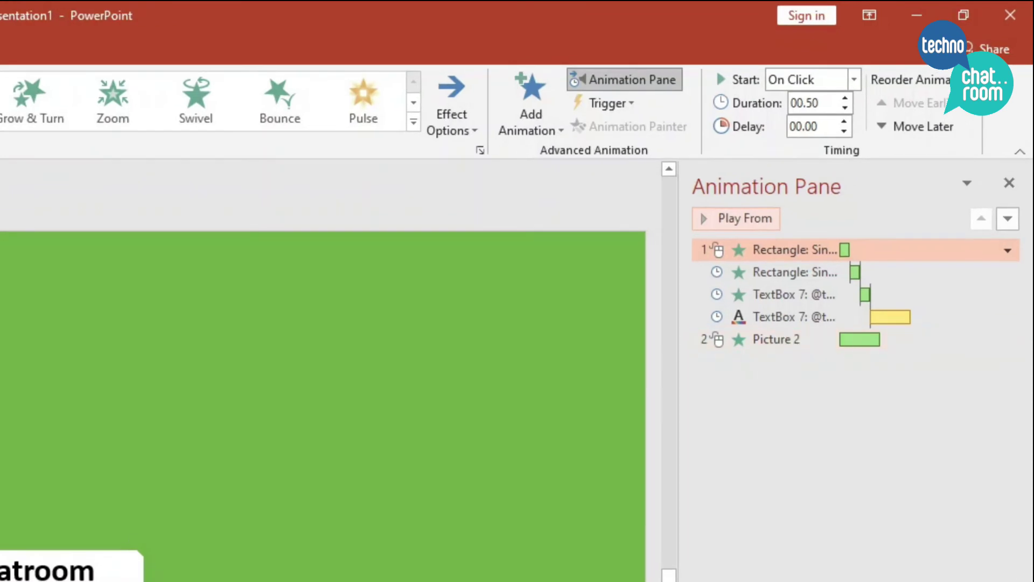
# Move the bird's Swivel two places earlier and set it to start After Previous
pyautogui.click(777, 341)
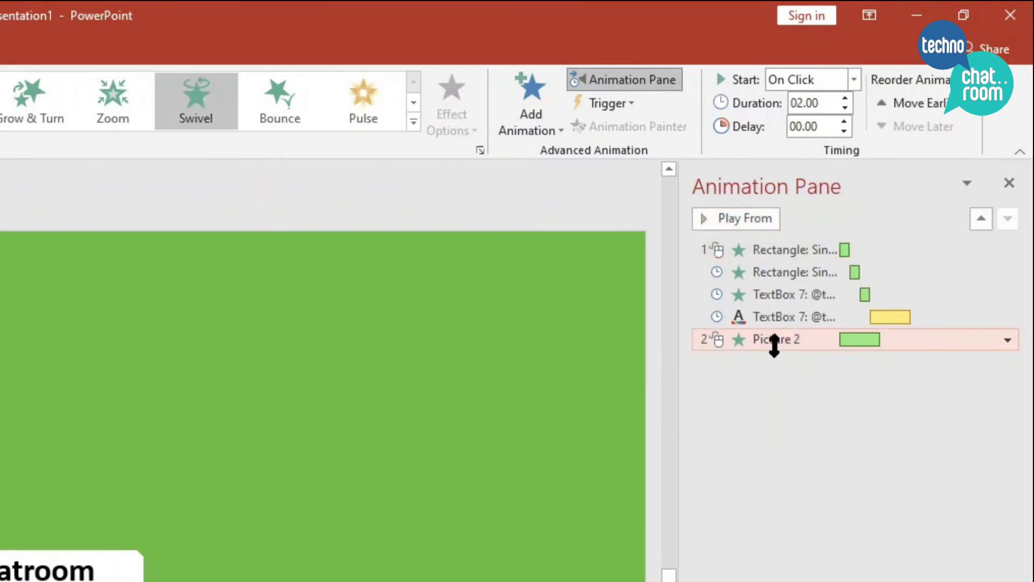
pyautogui.moveTo(916, 340); pyautogui.dragTo(1002, 240)
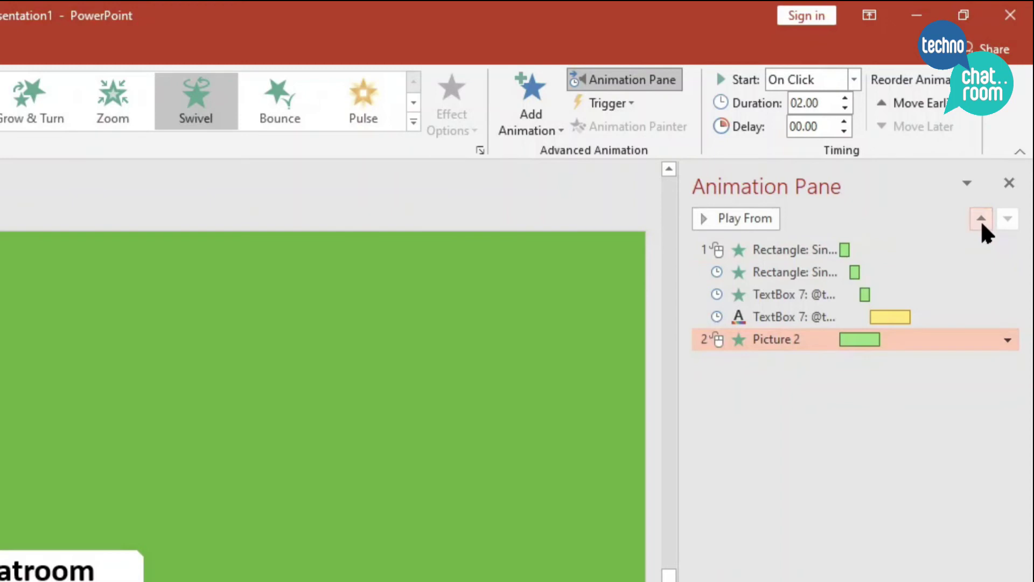
pyautogui.moveTo(767, 345); pyautogui.dragTo(967, 254)
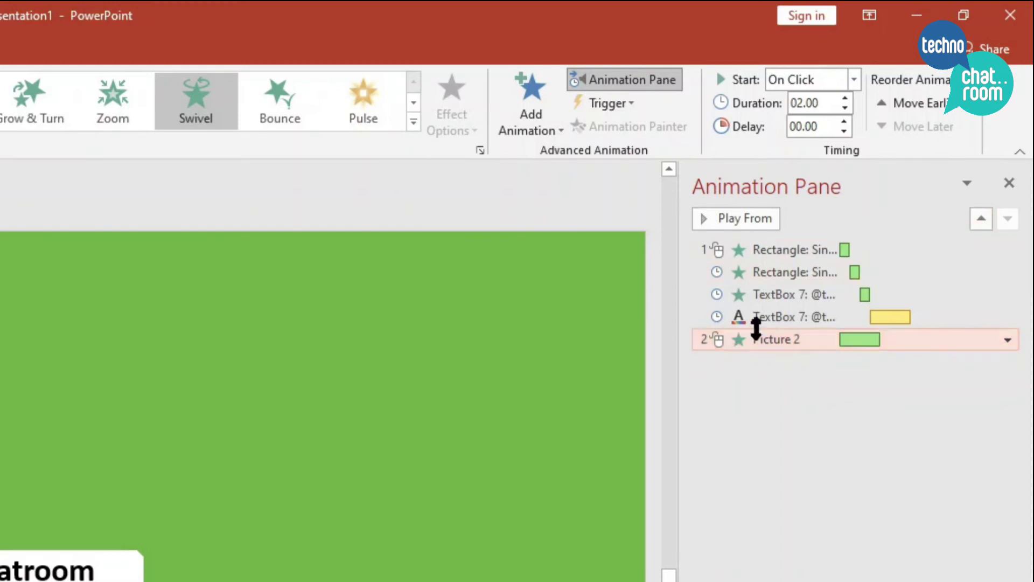
pyautogui.click(982, 219)
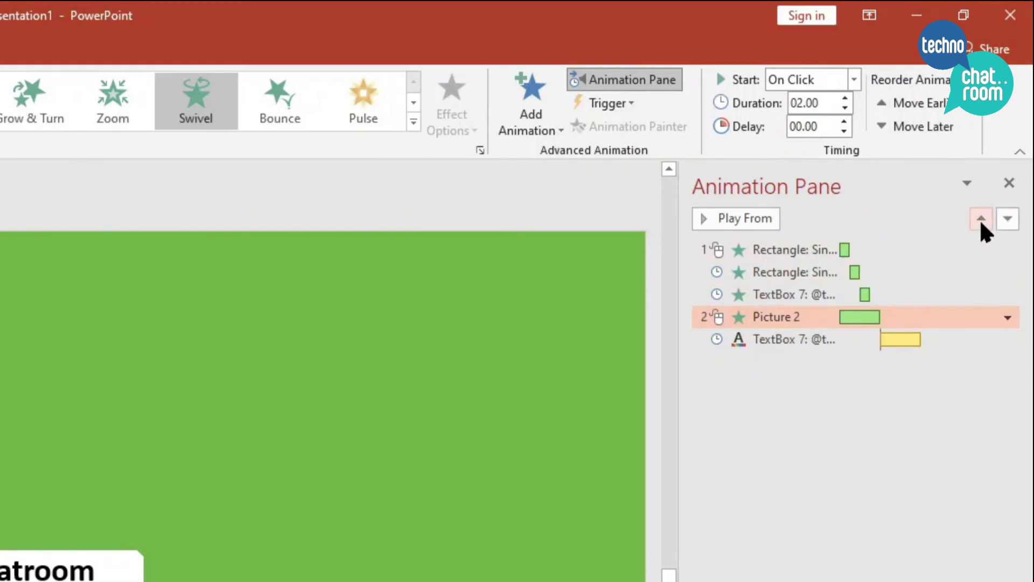
pyautogui.click(982, 219)
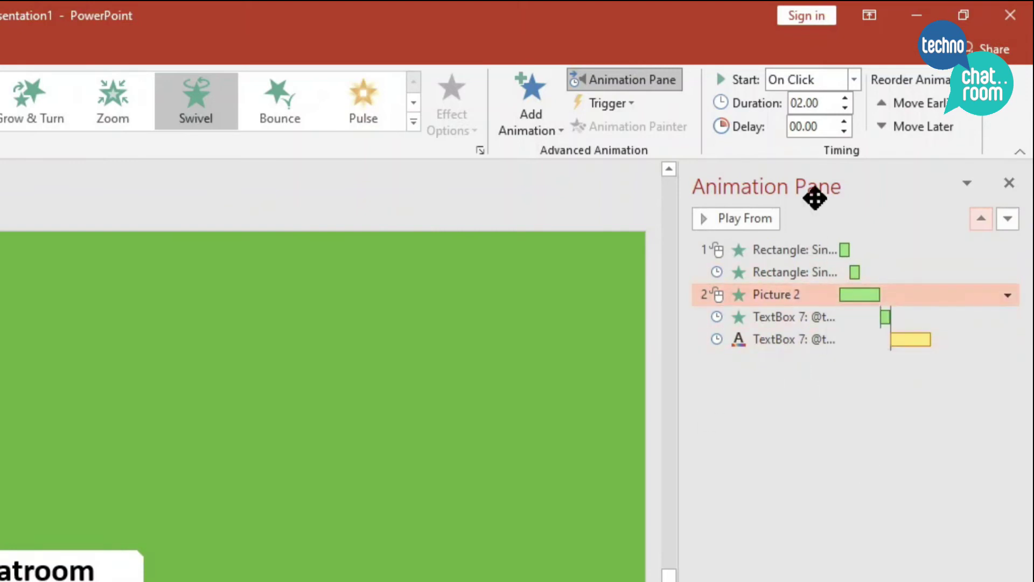
pyautogui.click(854, 79)
pyautogui.click(815, 142)
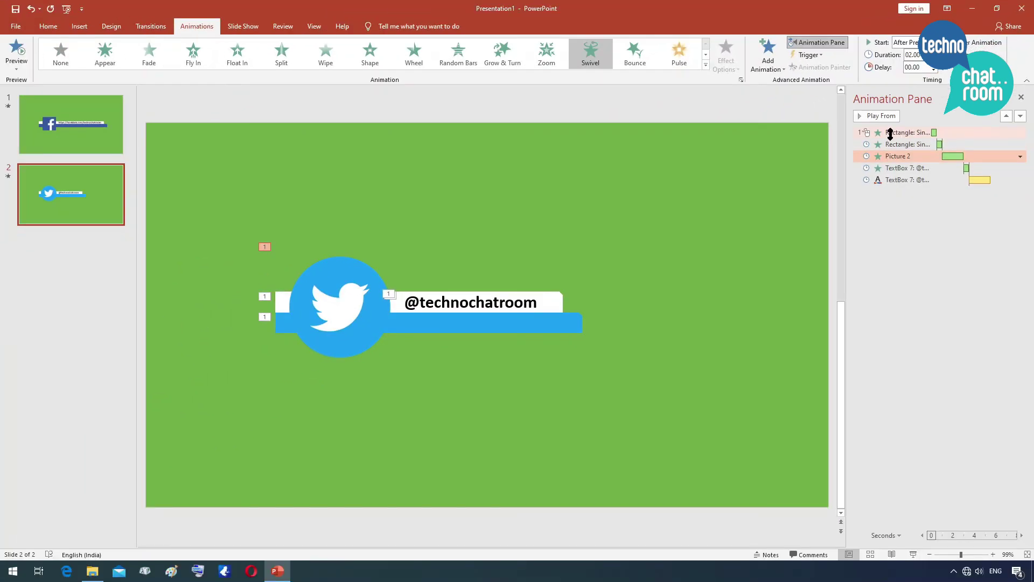
# Replay the reordered animations and select the whole Twitter graphic
pyautogui.click(890, 133)
pyautogui.click(884, 117)
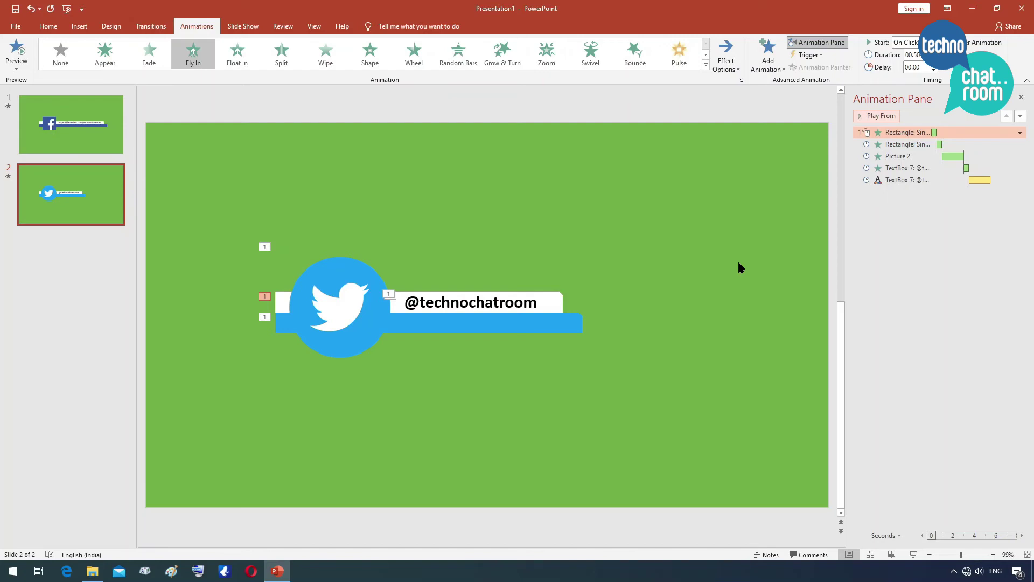
pyautogui.moveTo(693, 425); pyautogui.dragTo(256, 210)
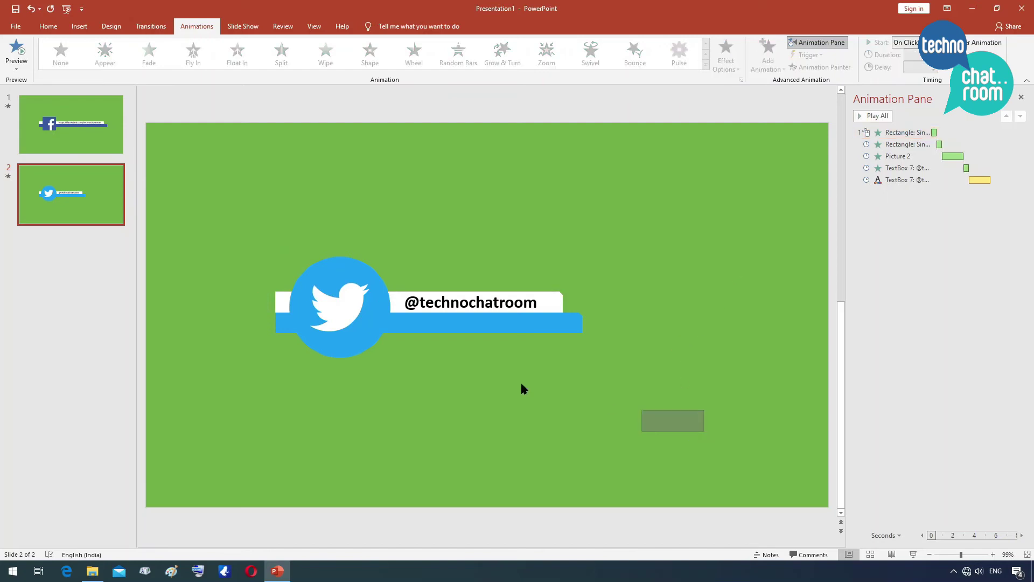
# Shift the Twitter graphic right, duplicate slide 2 as slide 3, and delete its bird
pyautogui.moveTo(340, 310); pyautogui.dragTo(423, 314)
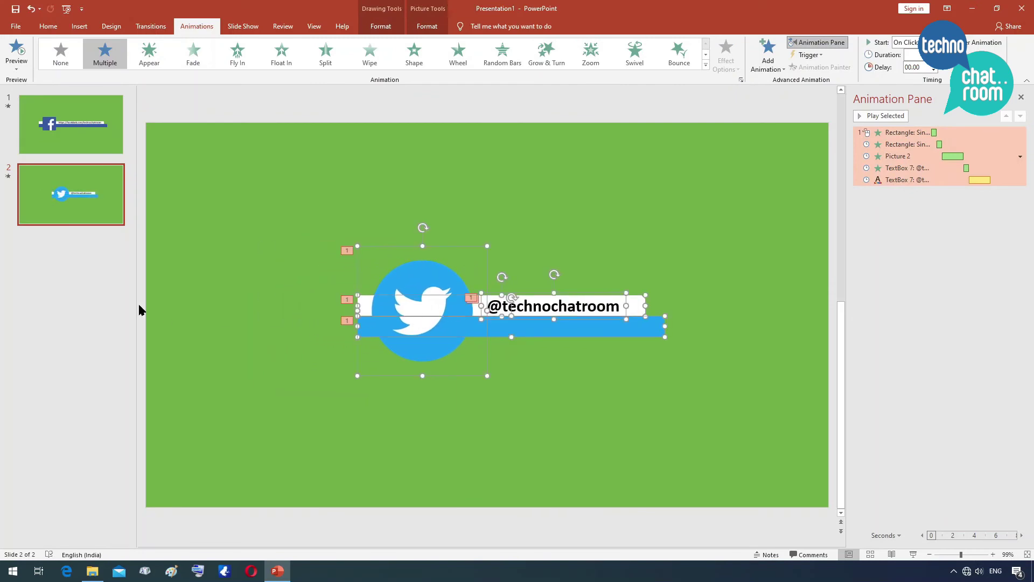
pyautogui.rightClick(68, 218)
pyautogui.click(106, 289)
pyautogui.click(385, 302)
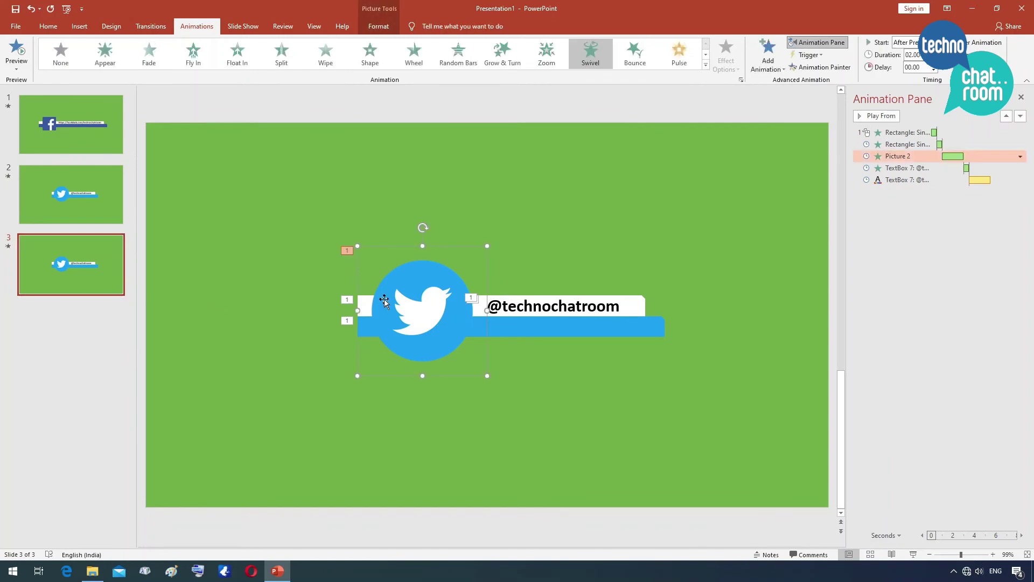
pyautogui.press('Delete')
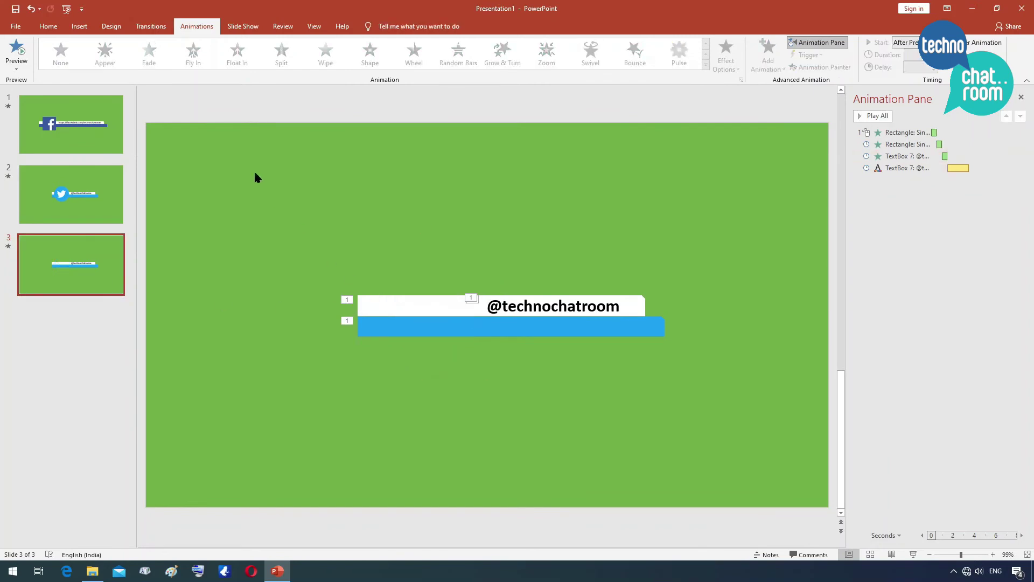
# Insert the red YouTube logo image from this device onto slide 3
pyautogui.click(79, 27)
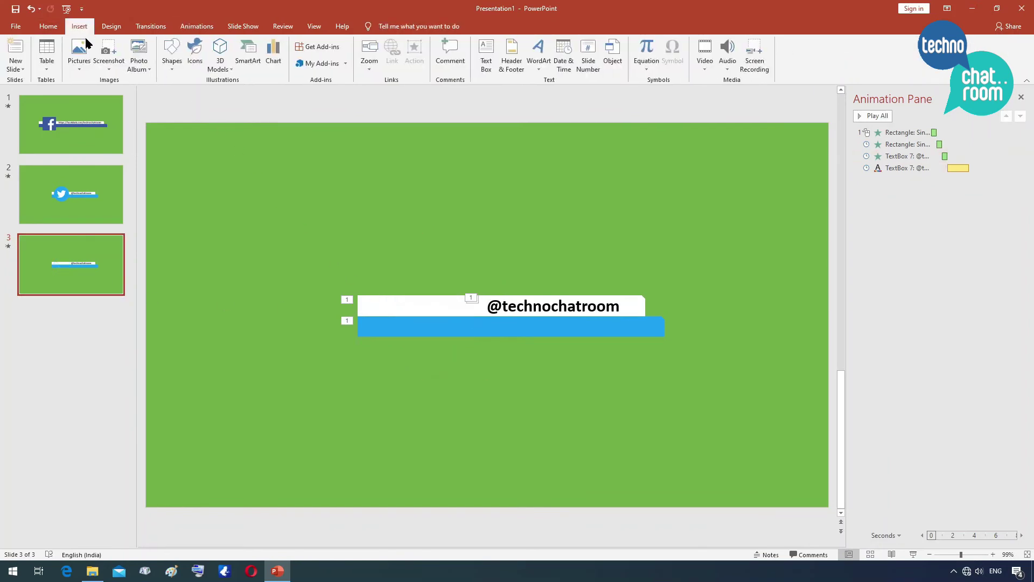
pyautogui.click(81, 70)
pyautogui.click(103, 95)
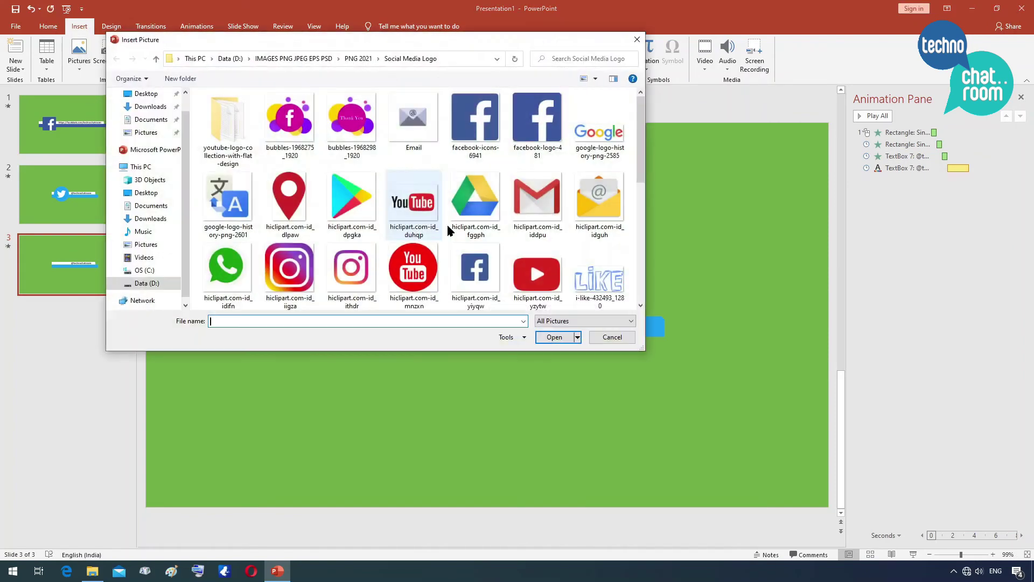
pyautogui.click(538, 272)
pyautogui.click(555, 338)
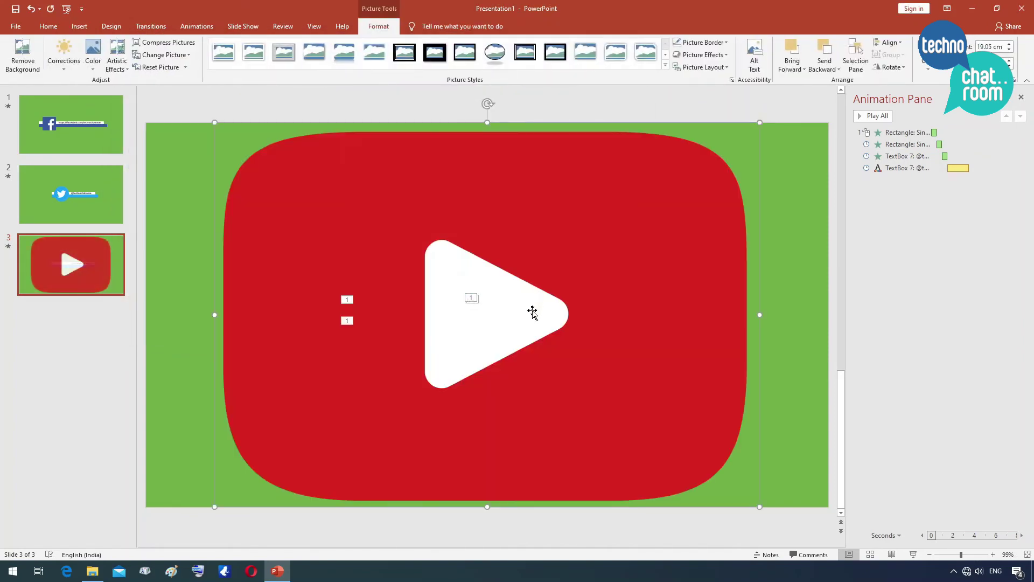
# Shrink the YouTube logo and place it over the banner's left end
pyautogui.moveTo(216, 123); pyautogui.dragTo(575, 355)
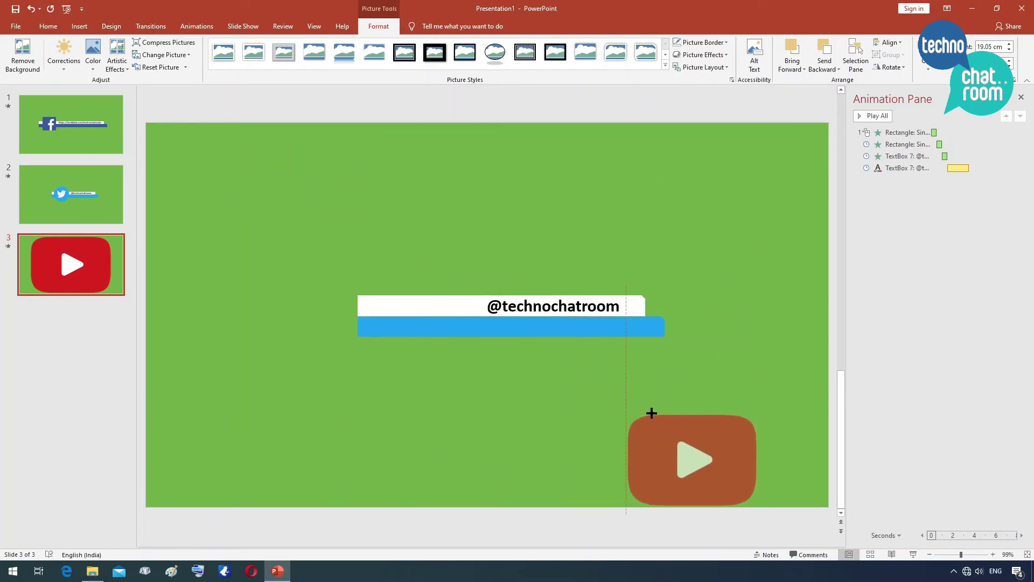
pyautogui.moveTo(574, 356); pyautogui.dragTo(626, 412)
pyautogui.moveTo(756, 508); pyautogui.dragTo(726, 483)
pyautogui.moveTo(672, 449)
pyautogui.mouseDown()
pyautogui.moveTo(424, 317)
pyautogui.moveTo(434, 324)
pyautogui.mouseUp()
pyautogui.hotkey('alt', 'a')
pyautogui.click(550, 332)
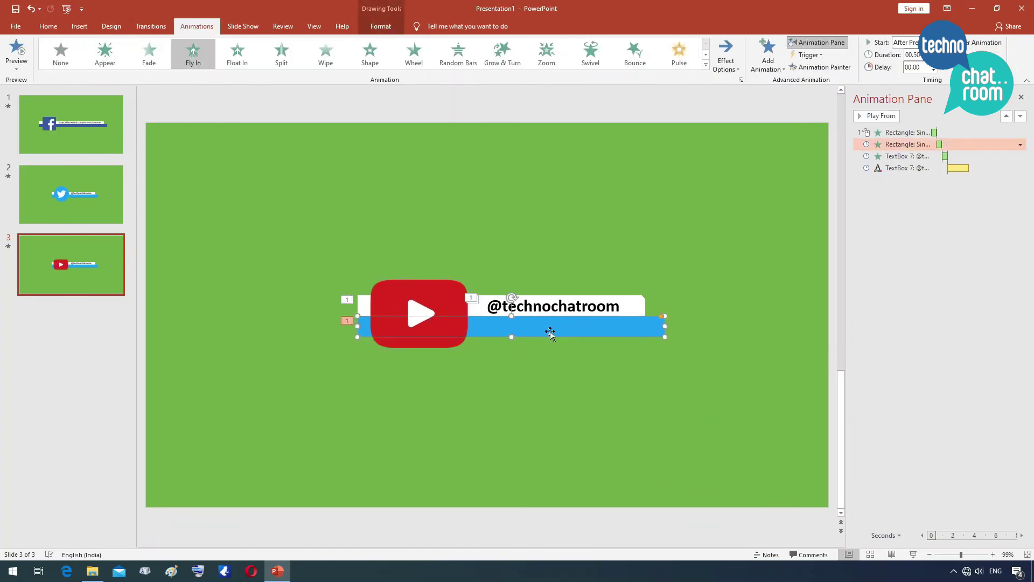
# Eyedrop the YouTube logo's red as the lower bar's fill
pyautogui.click(381, 26)
pyautogui.click(396, 42)
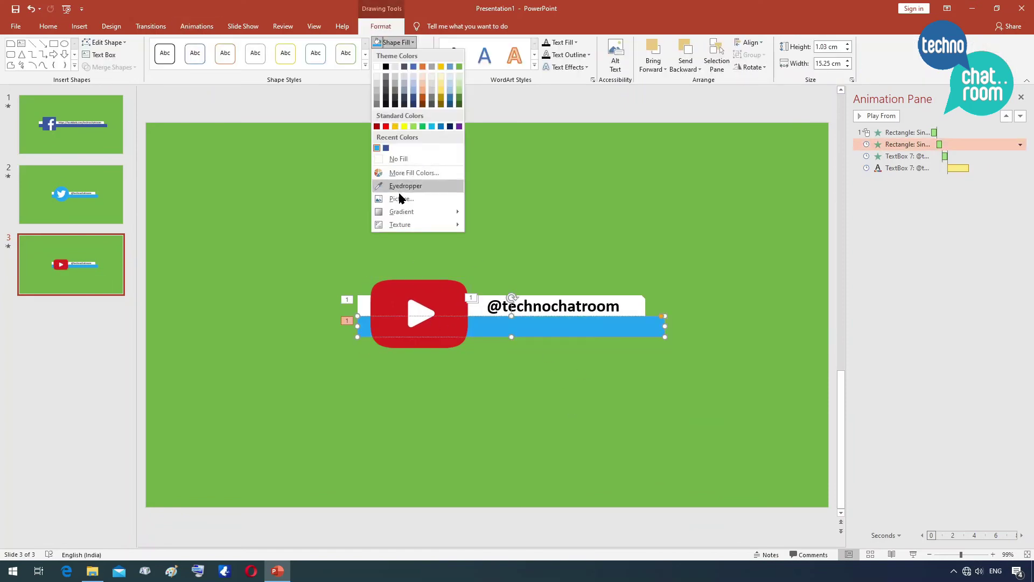
pyautogui.click(396, 186)
pyautogui.click(453, 294)
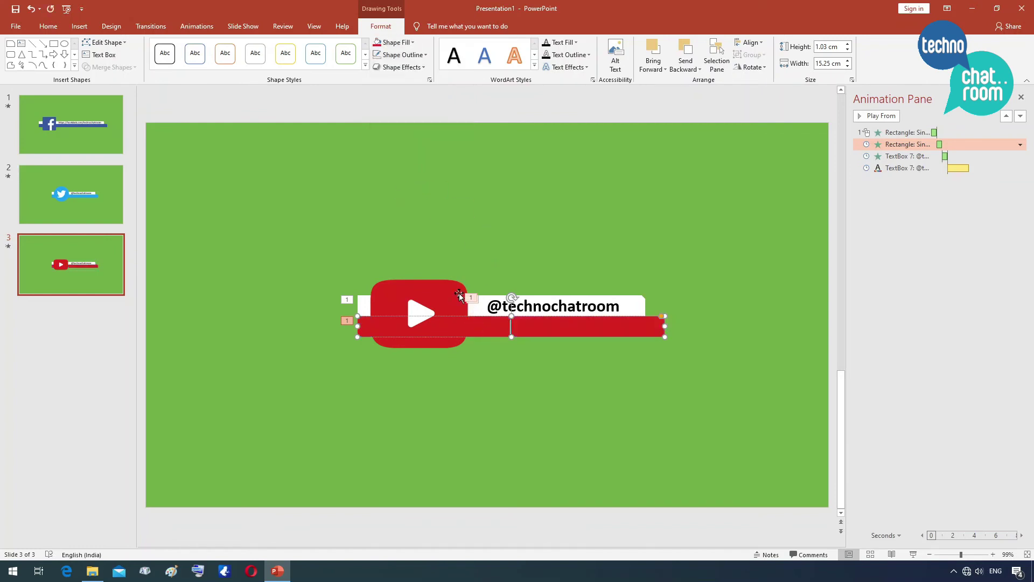
pyautogui.click(499, 370)
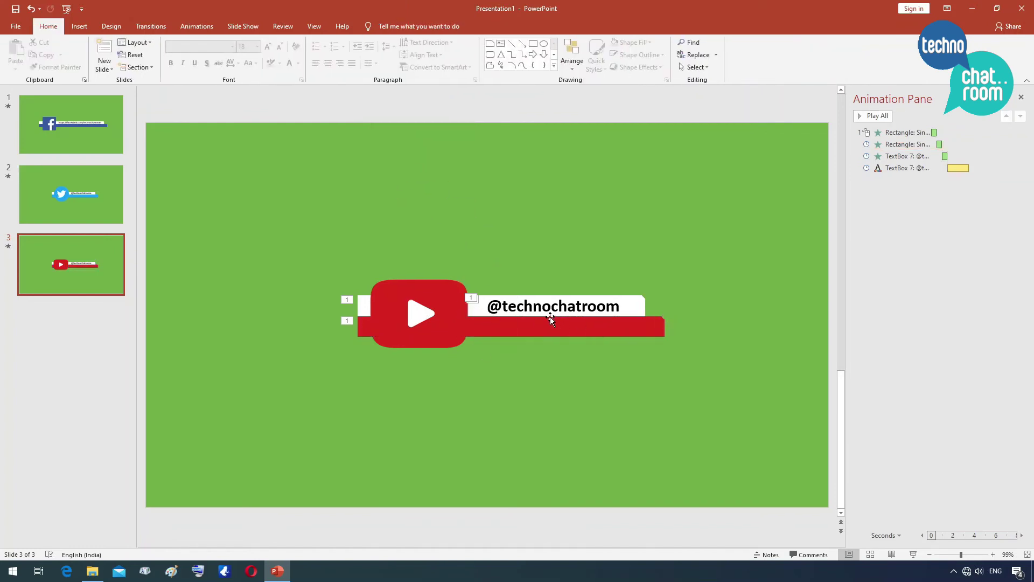
pyautogui.click(519, 307)
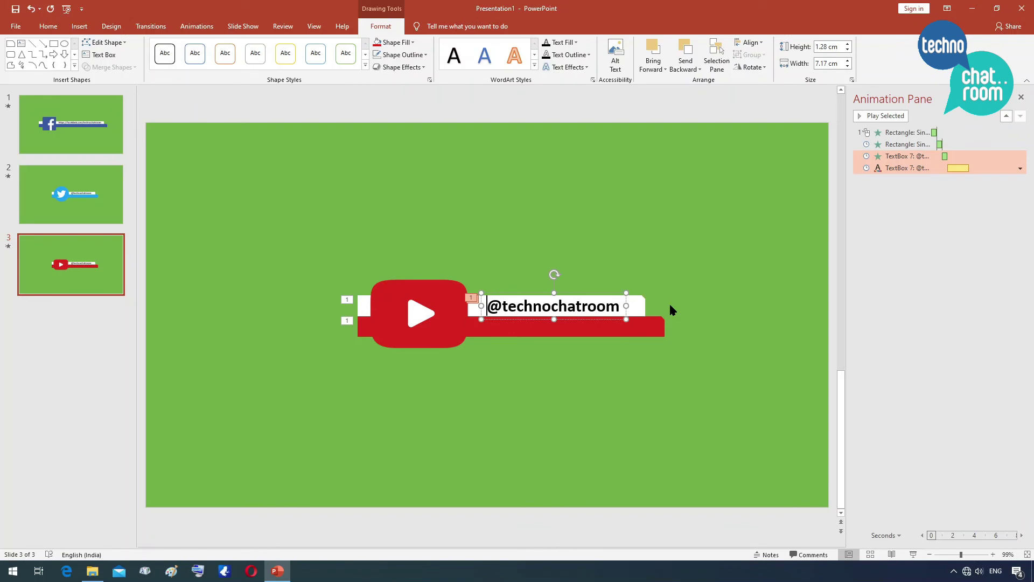
pyautogui.press('Delete')
pyautogui.press('Delete')
pyautogui.press('Delete')
pyautogui.press('Delete')
pyautogui.press('Delete')
pyautogui.press('Delete')
pyautogui.press('Delete')
pyautogui.press('Delete')
pyautogui.press('Delete')
pyautogui.press('Delete')
pyautogui.press('Delete')
pyautogui.press('Delete')
pyautogui.press('Delete')
pyautogui.press('Delete')
pyautogui.press('Delete')
pyautogui.write('https://youtube.com/c/technochatroom')
pyautogui.click(592, 353)
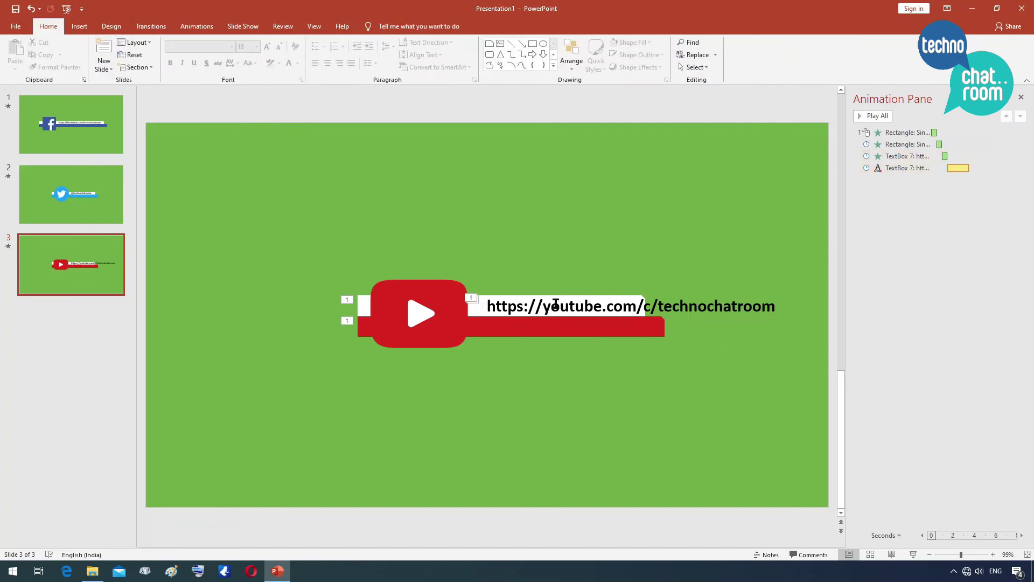
# Stretch the white and red bars past the end of the YouTube URL
pyautogui.click(551, 296)
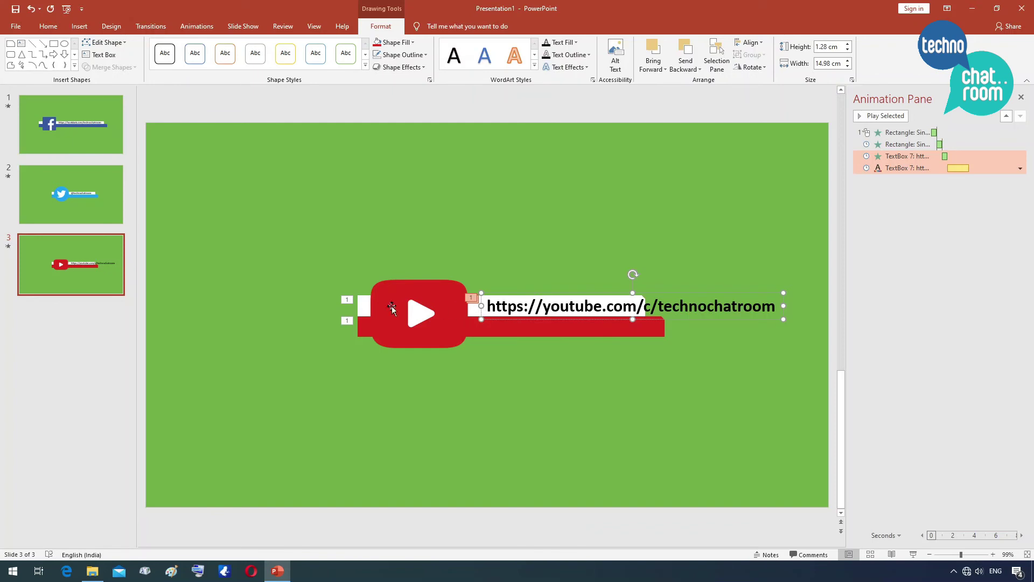
pyautogui.click(363, 305)
pyautogui.moveTo(646, 306); pyautogui.dragTo(790, 319)
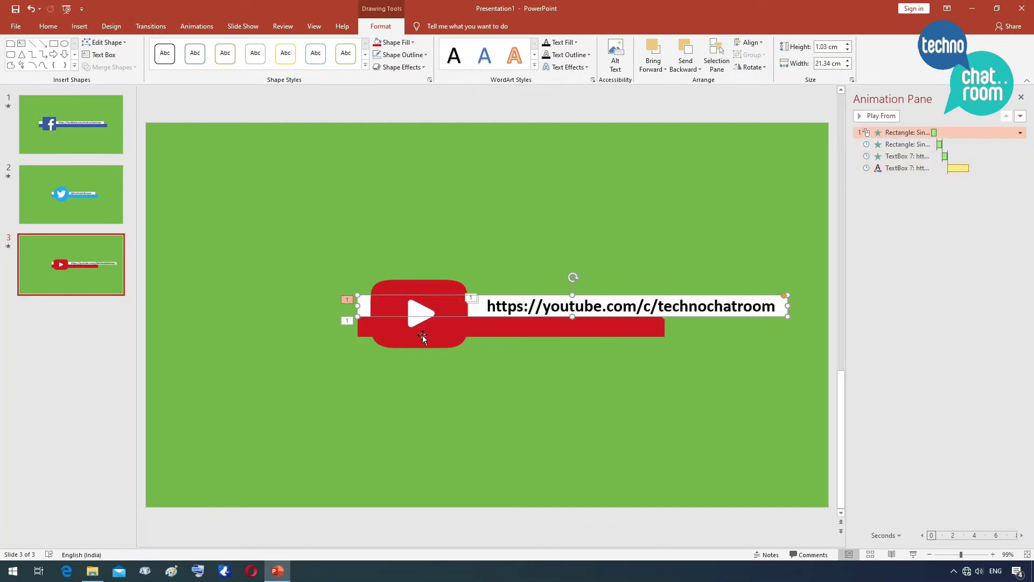
pyautogui.click(364, 330)
pyautogui.moveTo(670, 331)
pyautogui.mouseDown()
pyautogui.moveTo(647, 334)
pyautogui.moveTo(806, 336)
pyautogui.mouseUp()
pyautogui.click(770, 404)
# Move the whole YouTube banner to the left and slightly down
pyautogui.moveTo(815, 484); pyautogui.dragTo(305, 238)
pyautogui.moveTo(413, 315); pyautogui.dragTo(330, 318)
pyautogui.click(373, 346)
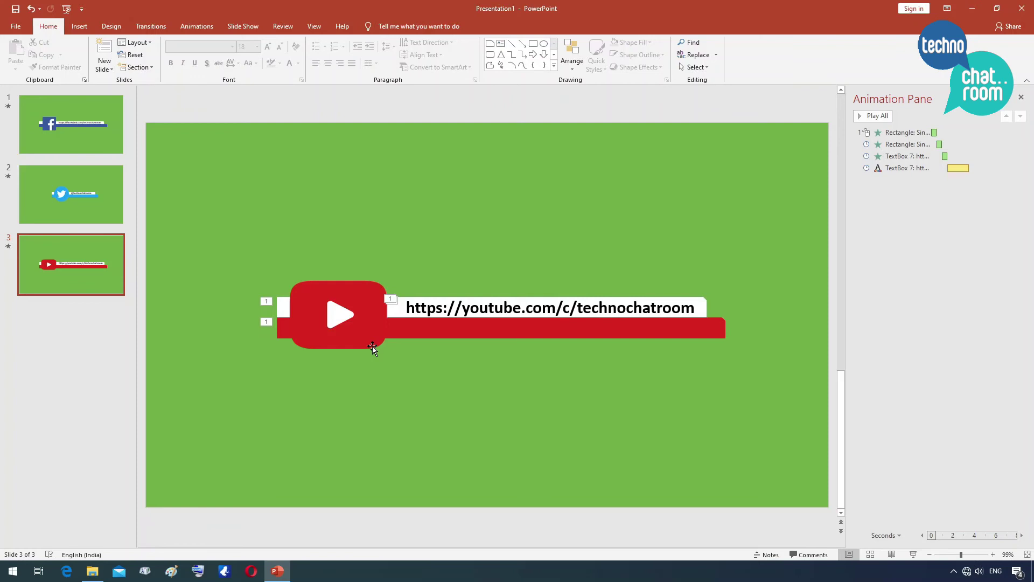
pyautogui.click(376, 344)
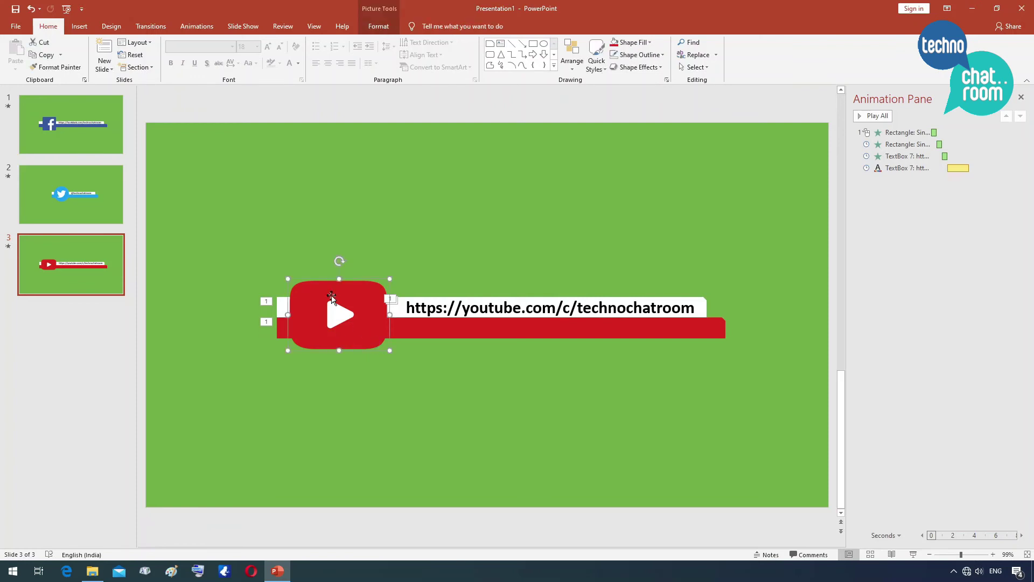
# Give the YouTube logo a Swivel entrance and move it above the URL text effects
pyautogui.hotkey('alt', 'a')
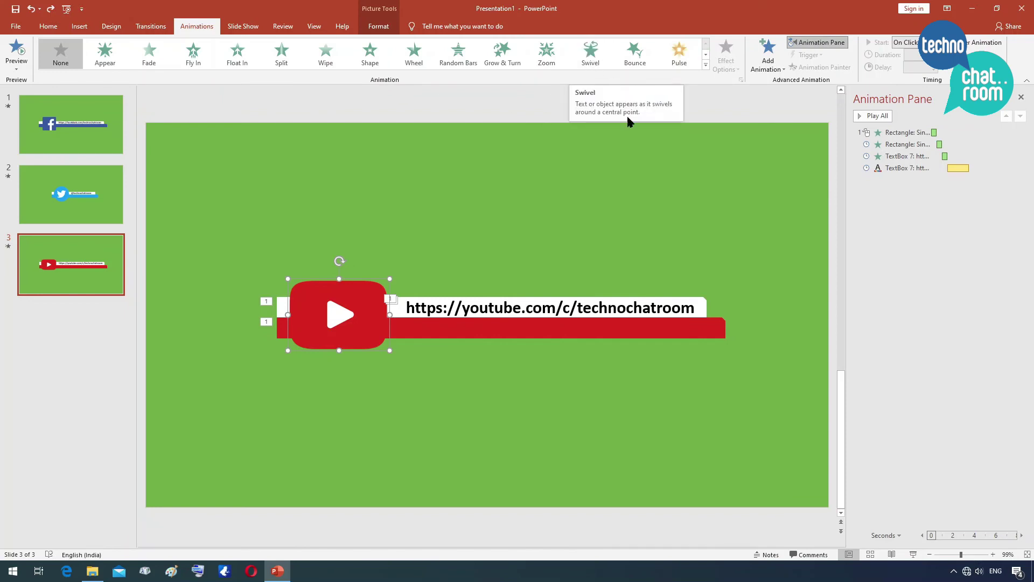
pyautogui.click(591, 57)
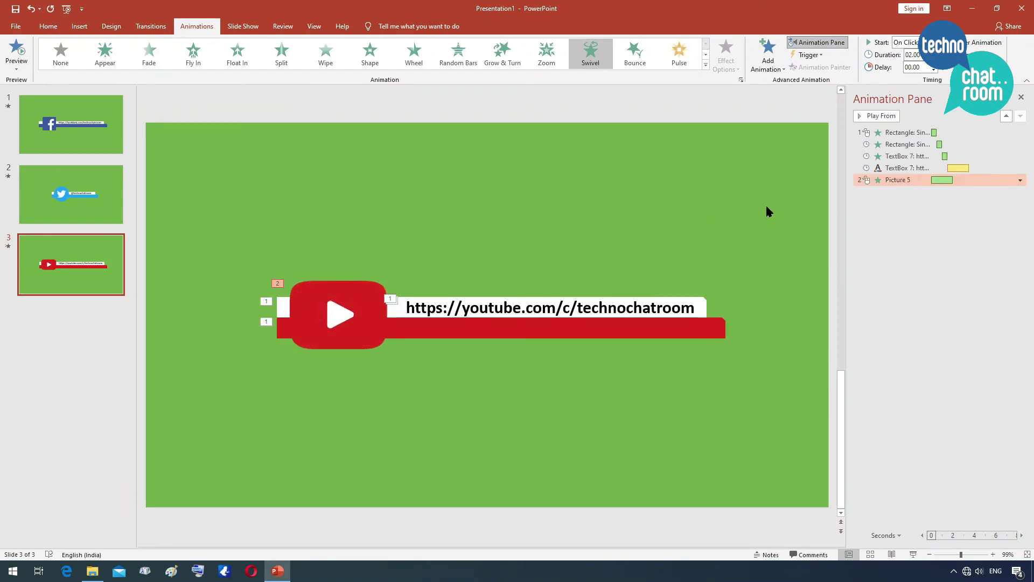
pyautogui.moveTo(888, 186); pyautogui.dragTo(888, 156)
pyautogui.click(1006, 116)
pyautogui.click(1006, 116)
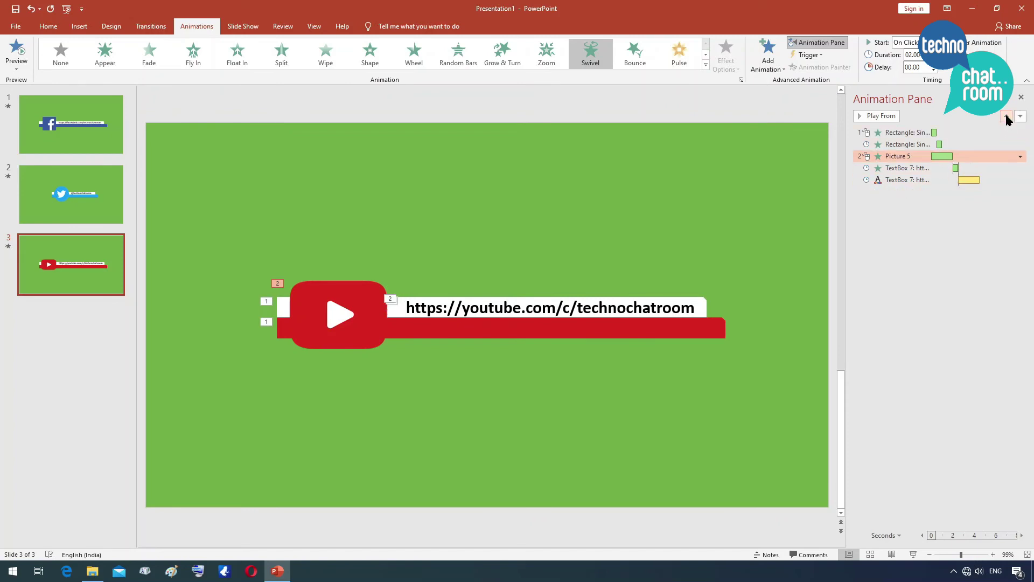
# Set the logo's Swivel to start After Previous and preview from the first effect
pyautogui.click(910, 42)
pyautogui.click(910, 79)
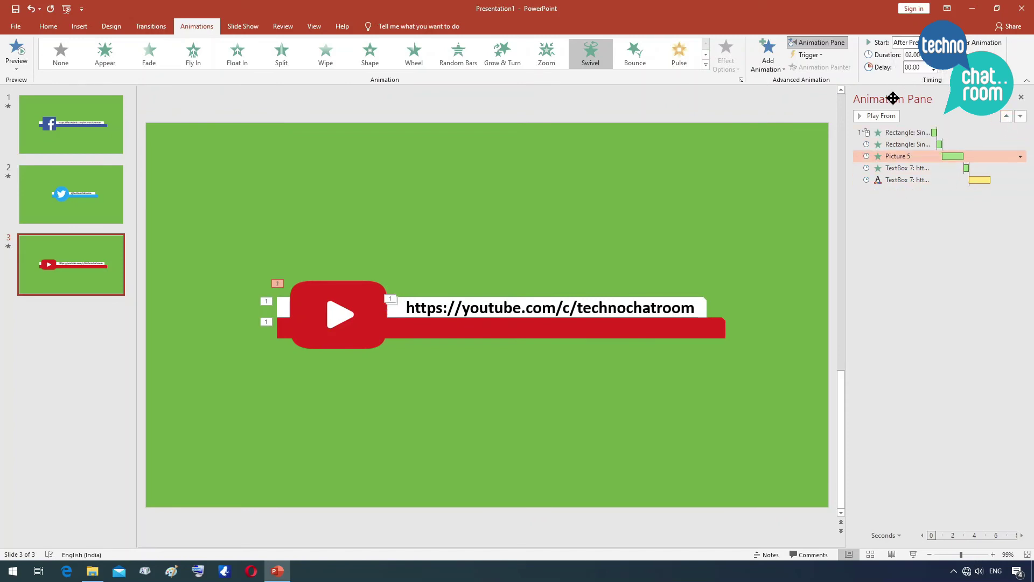
pyautogui.click(880, 133)
pyautogui.click(869, 116)
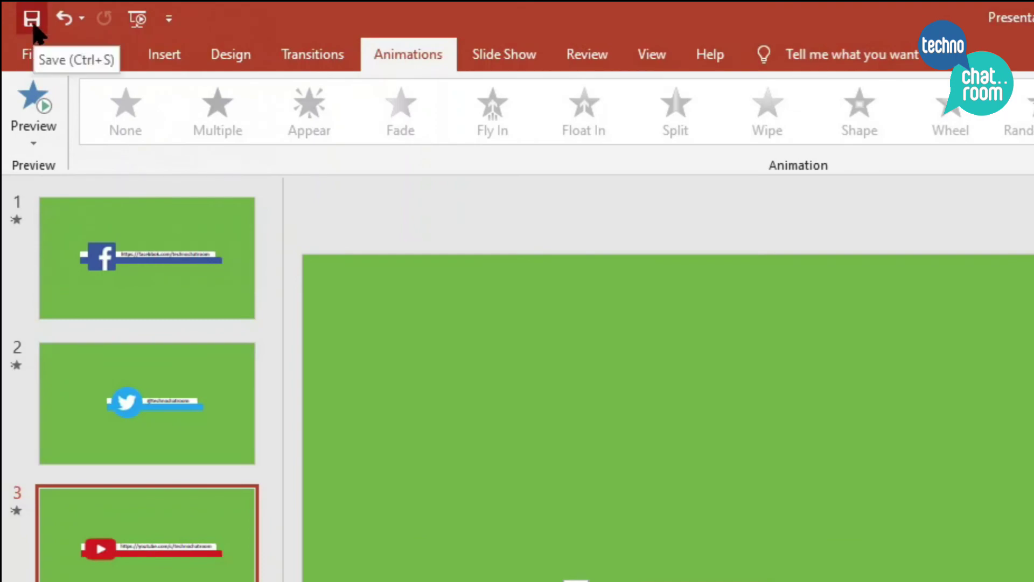
# Save the presentation on the Desktop under the name 'social media animation'
pyautogui.click(34, 24)
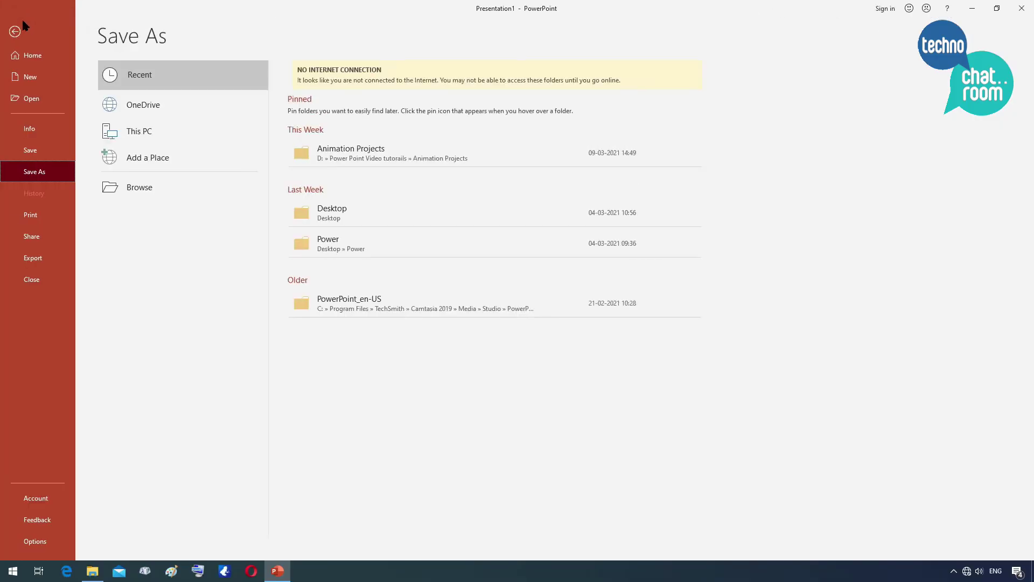
pyautogui.click(541, 354)
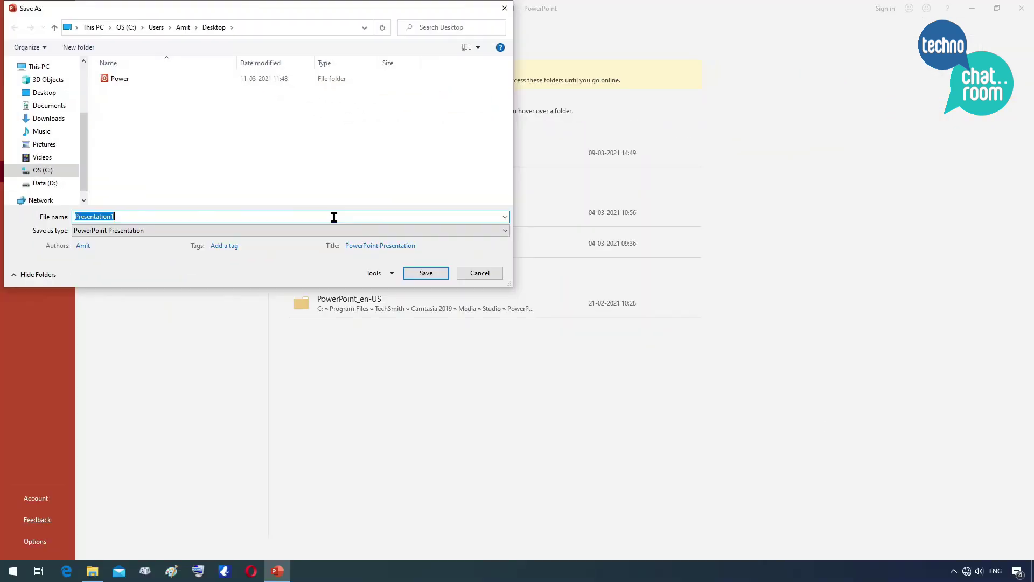
pyautogui.write('social media anim')
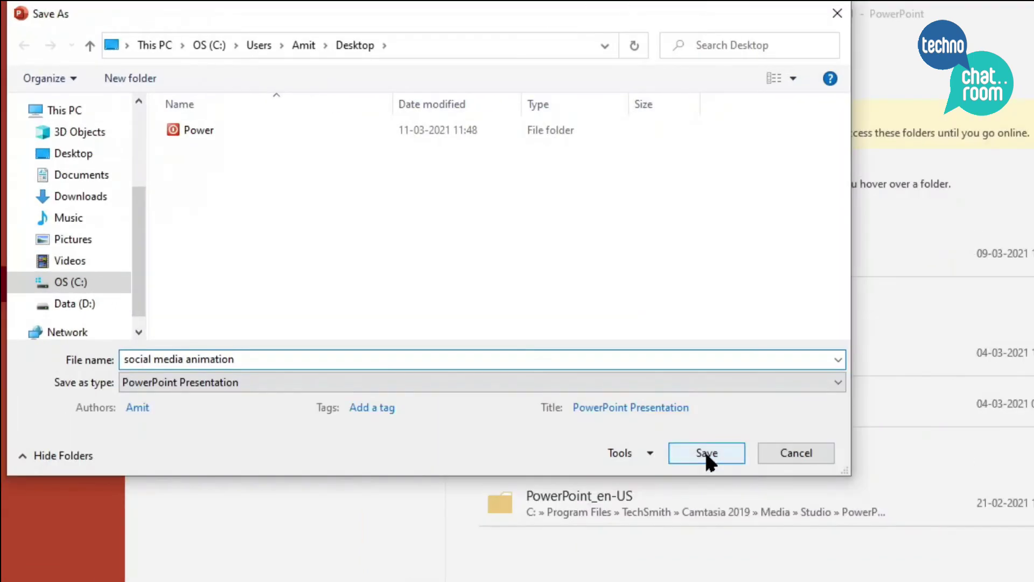
pyautogui.click(707, 455)
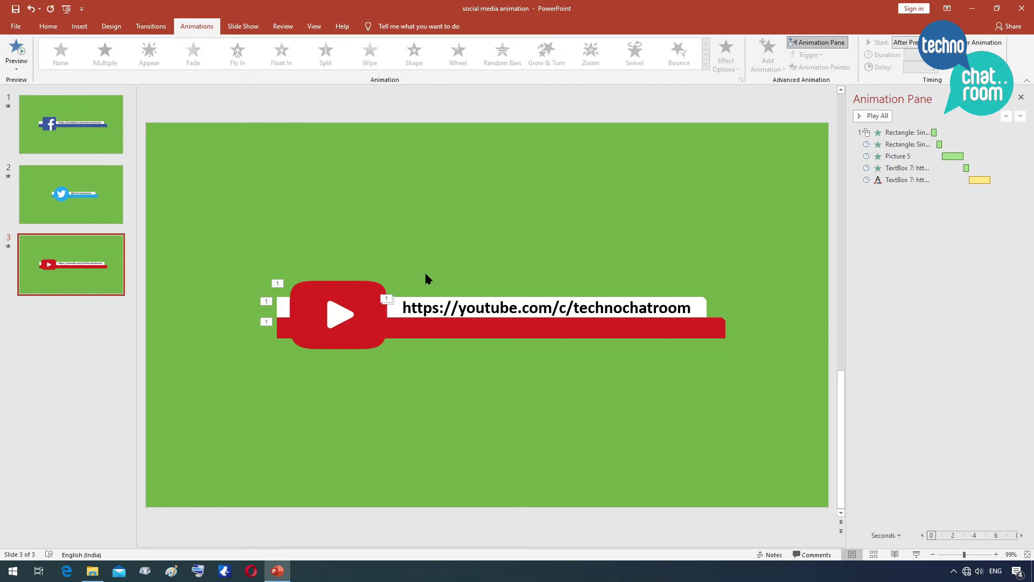
pyautogui.click(16, 26)
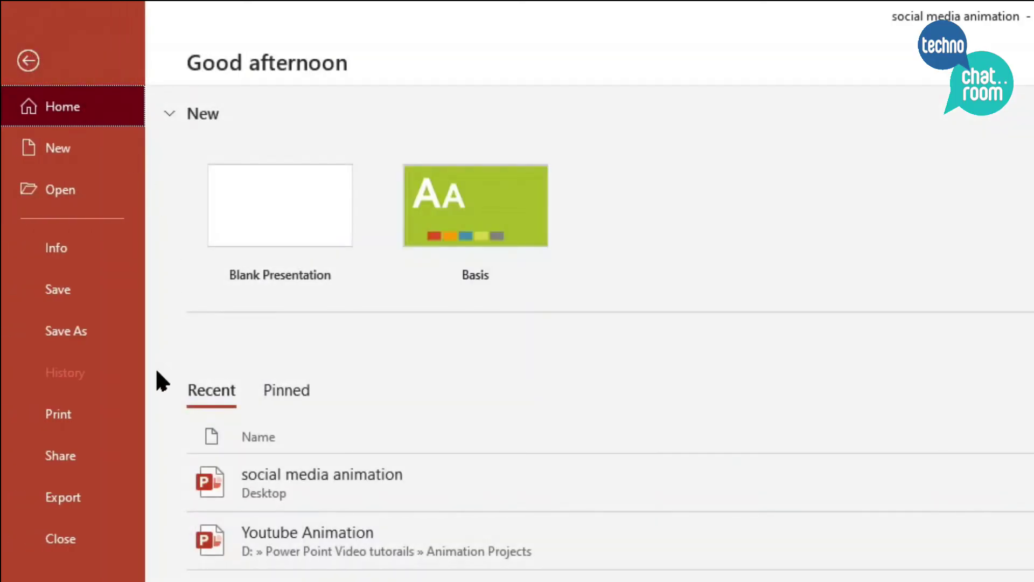
# Choose Create a Video with Ultra HD (4K) quality and start creating it
pyautogui.click(64, 501)
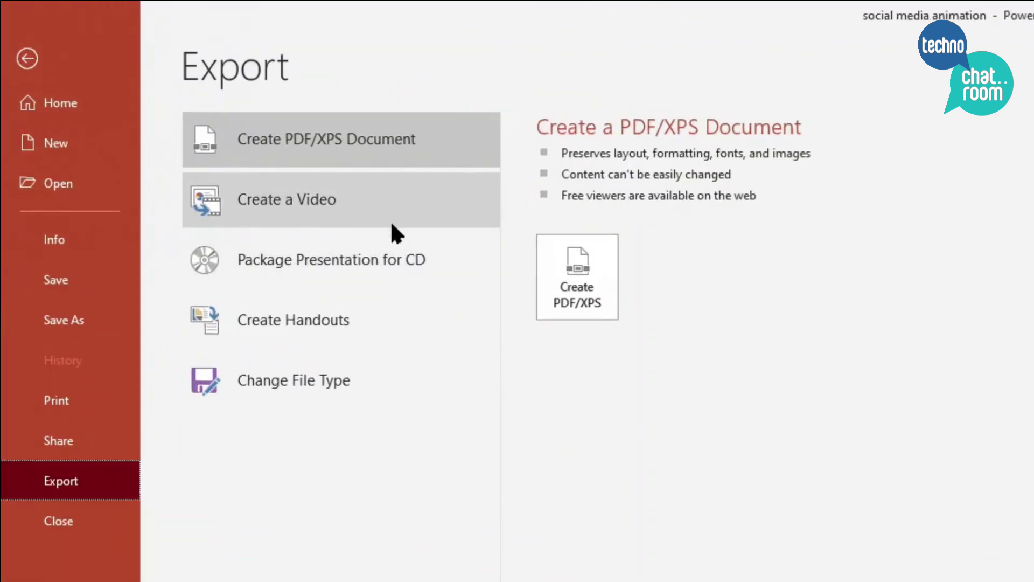
pyautogui.click(265, 194)
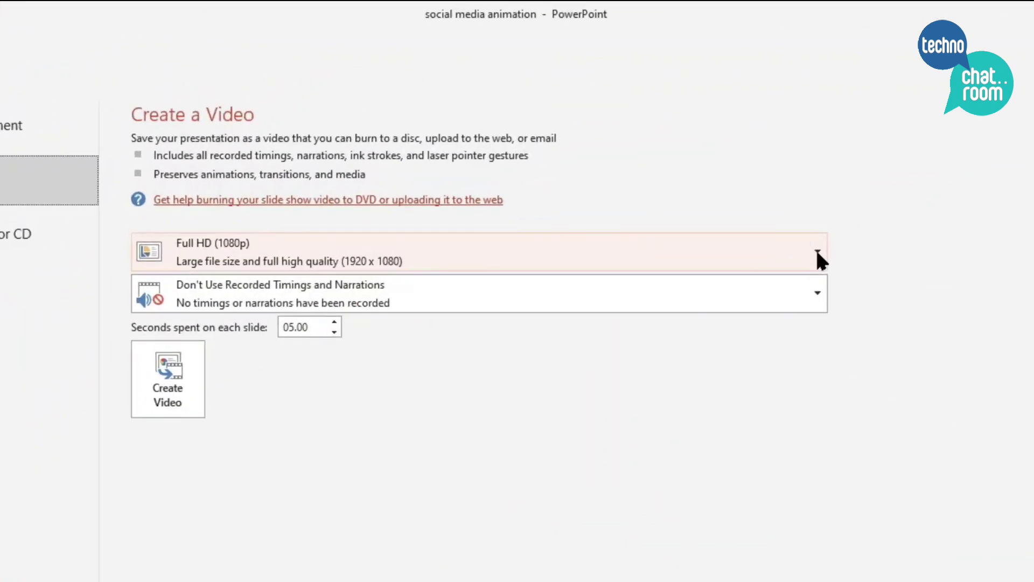
pyautogui.click(818, 254)
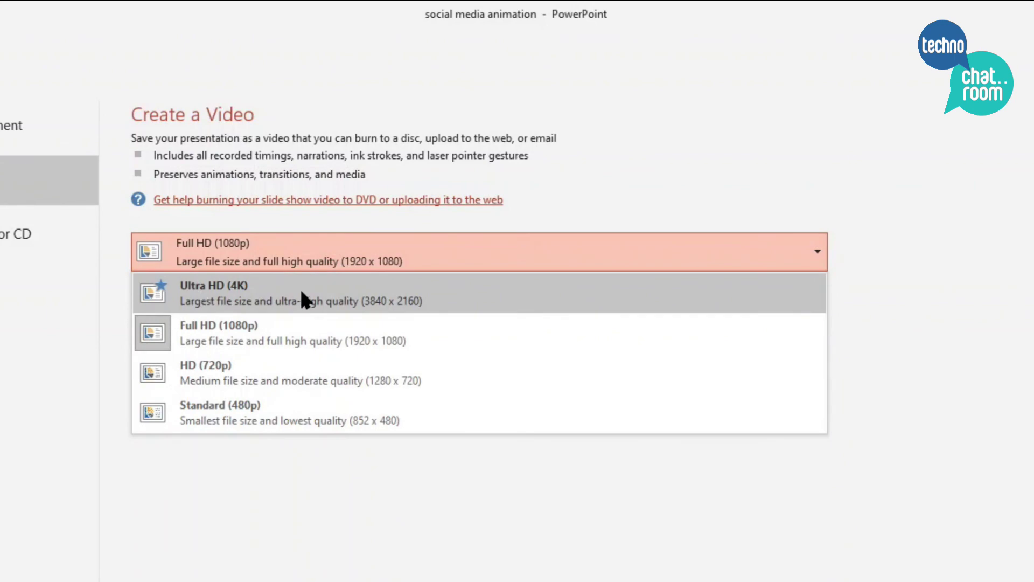
pyautogui.click(301, 292)
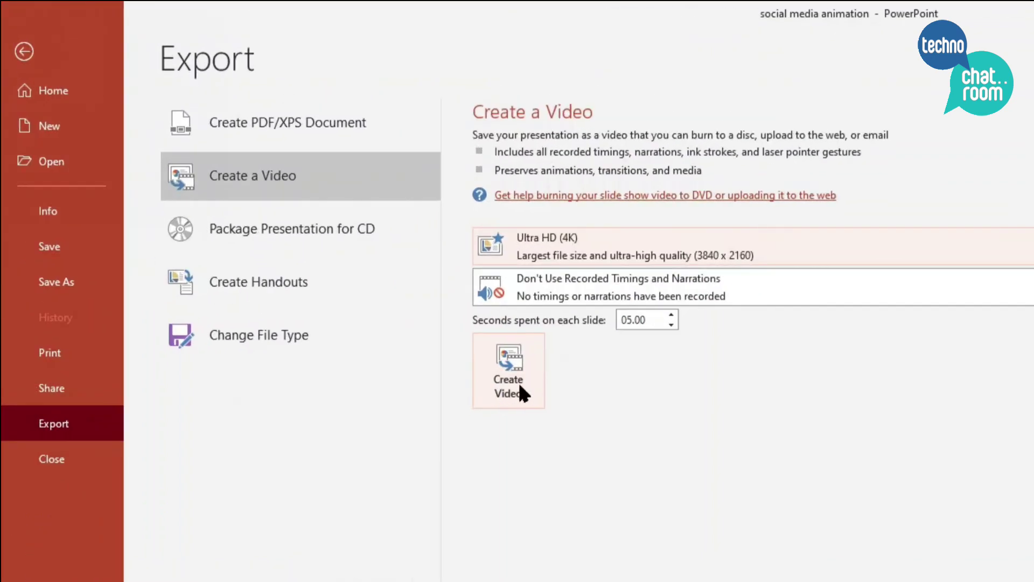
pyautogui.click(519, 385)
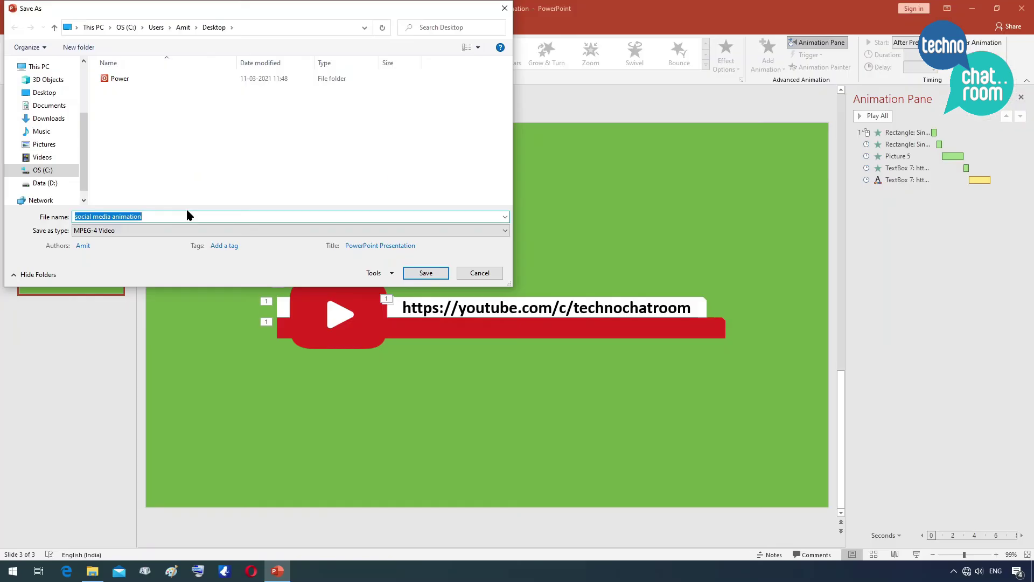
# Save the video to the Desktop as 'animation for youtube video' and minimize PowerPoint
pyautogui.write('animation for youtube video')
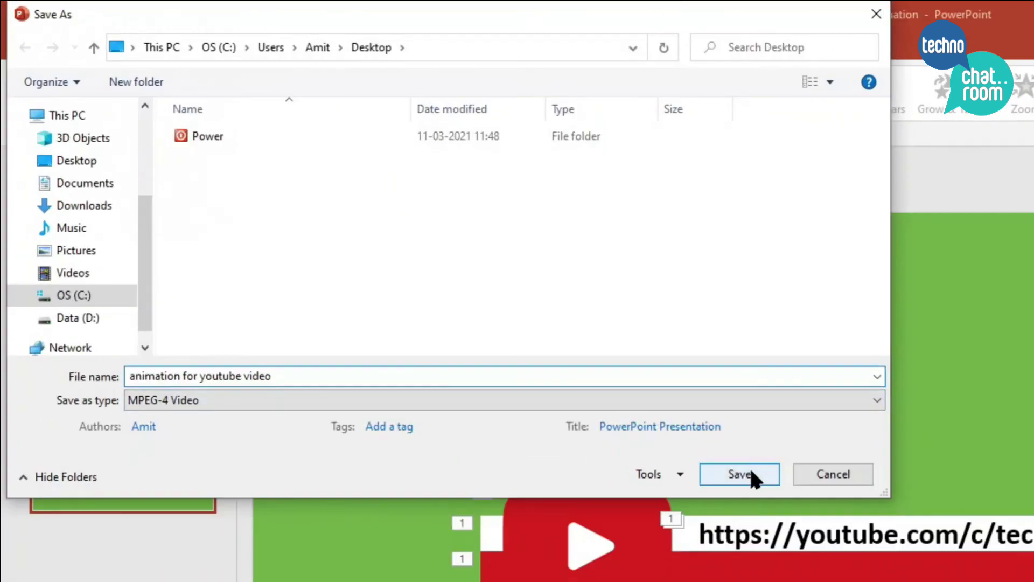
pyautogui.click(749, 469)
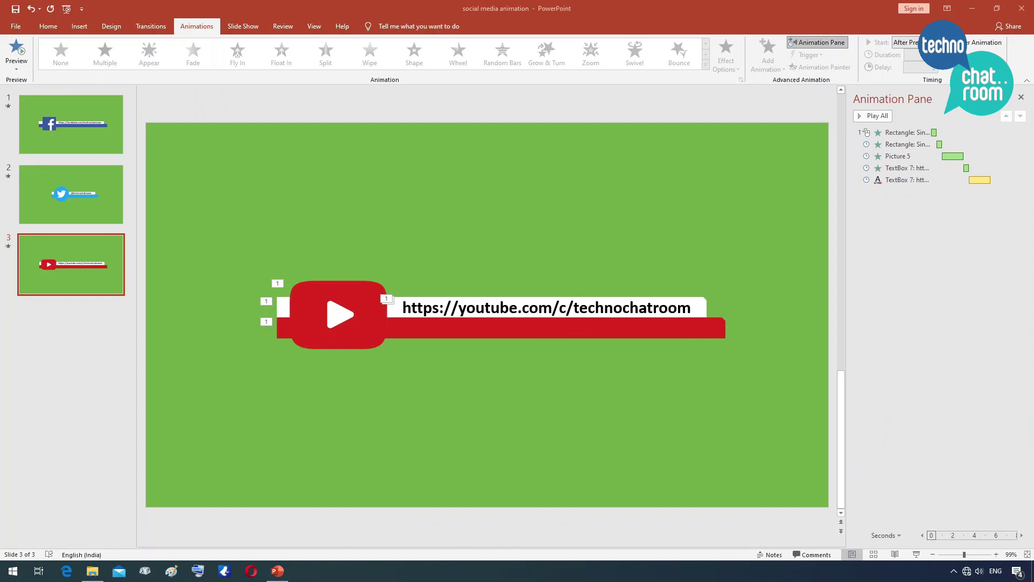
pyautogui.click(972, 8)
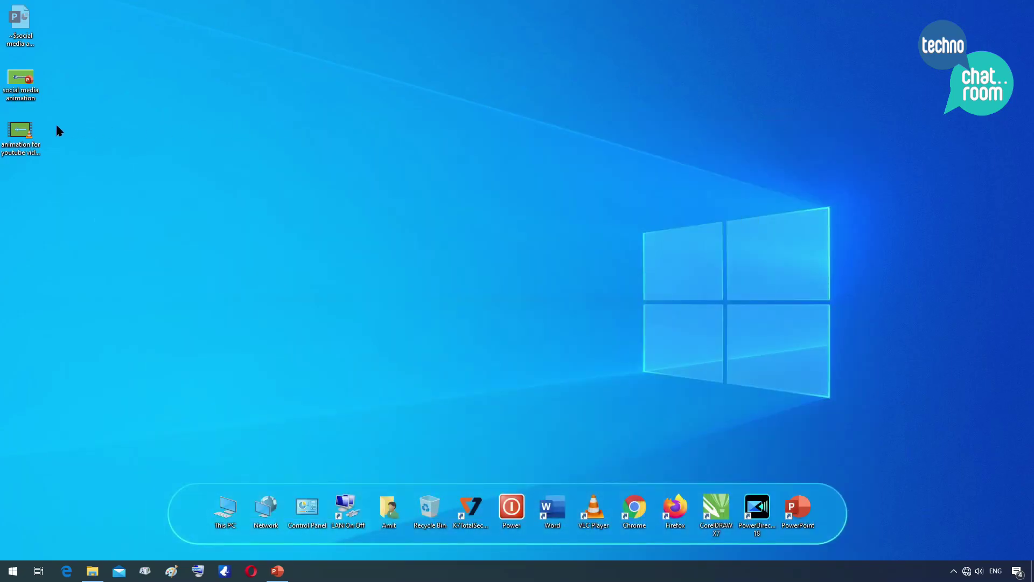
# Play the exported 'animation for youtube video.mp4' full screen in VLC to review the banners
pyautogui.click(24, 134)
pyautogui.moveTo(20, 139)
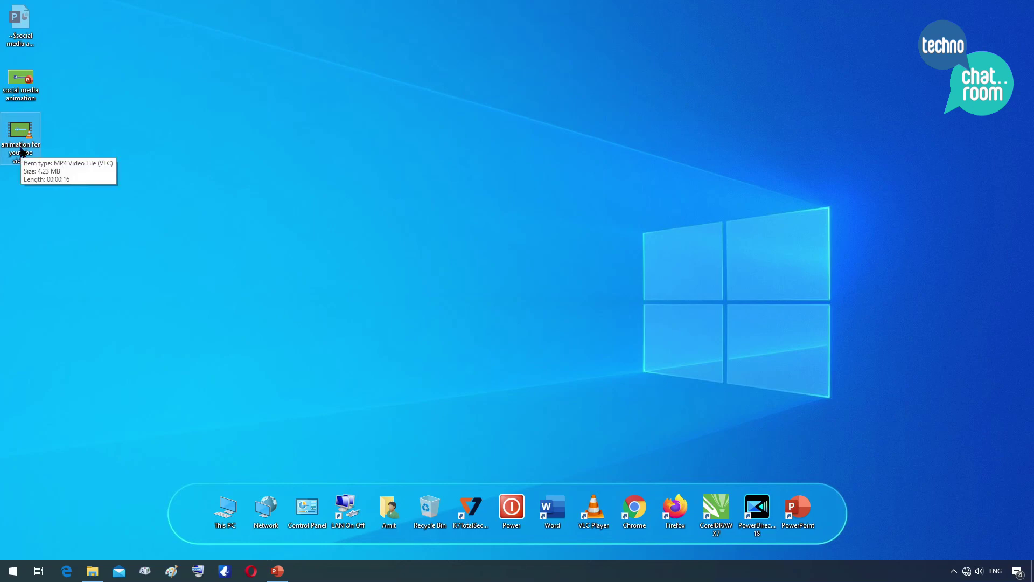
pyautogui.doubleClick(23, 152)
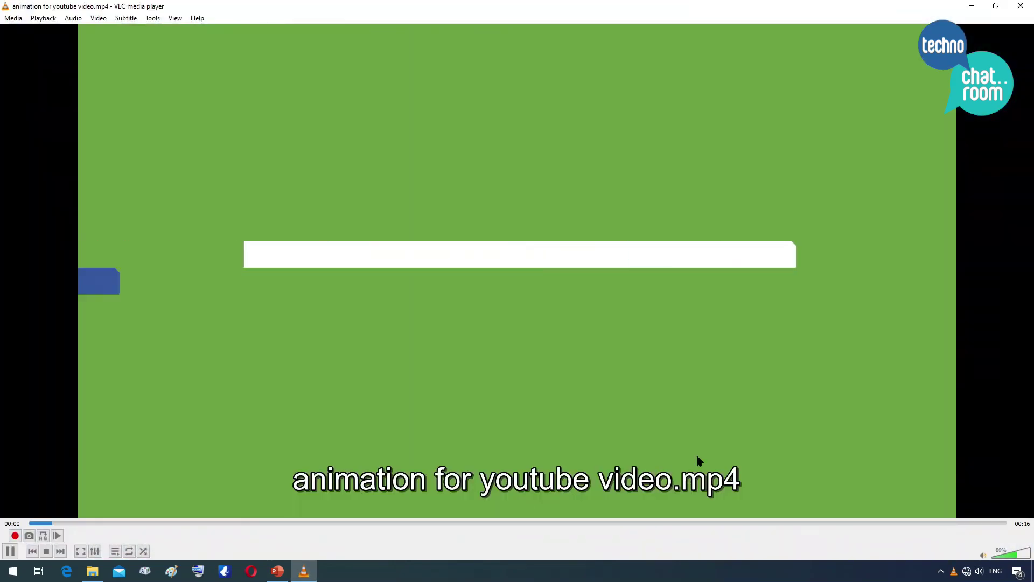
pyautogui.doubleClick(698, 457)
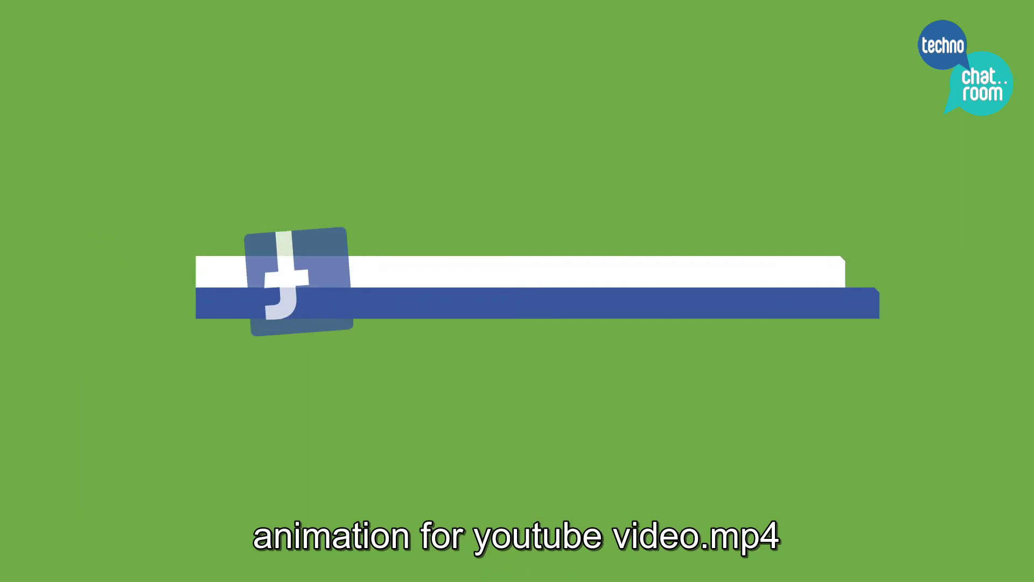